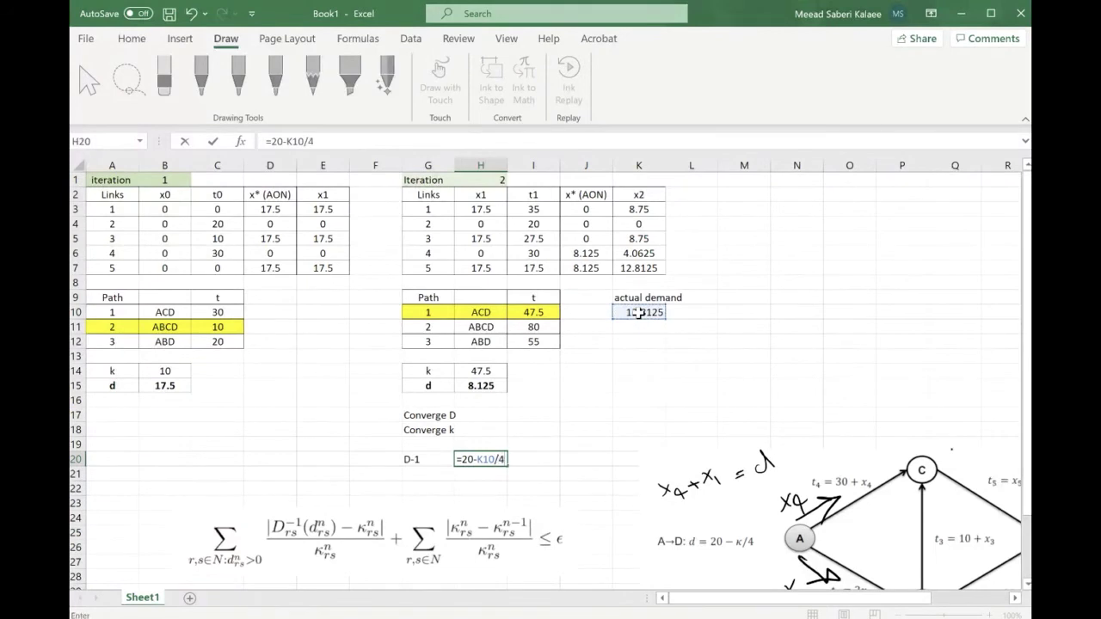
# - Commit the D-1 formula =20-K10/4 in H20 and go to the Converge D value cell H17
pyautogui.press('Return')
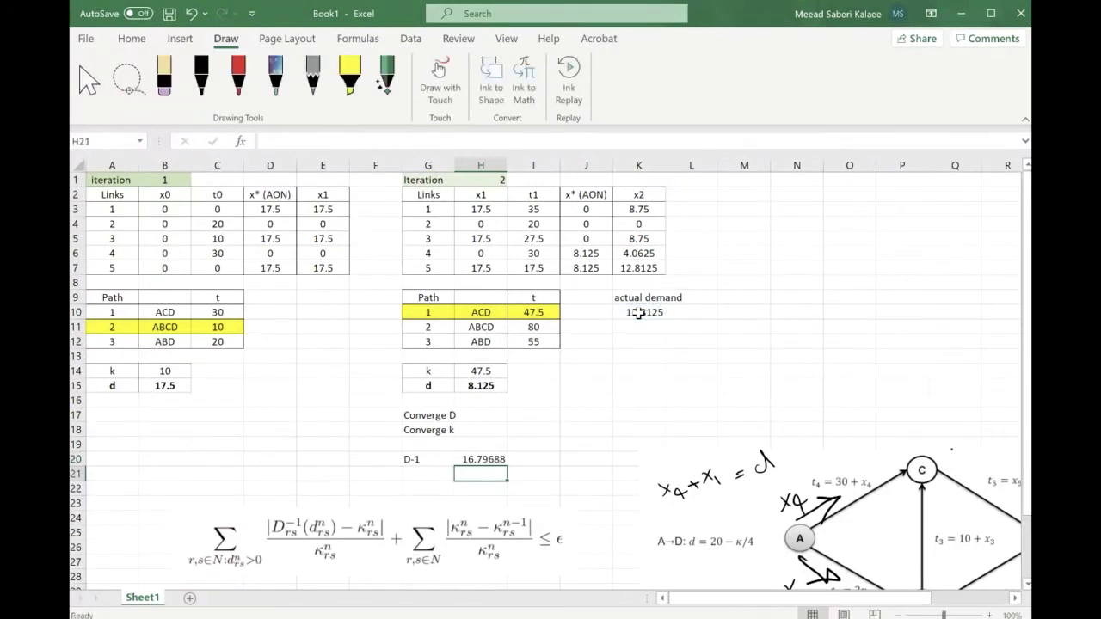
pyautogui.press('Up')
pyautogui.press('Up')
pyautogui.press('Up')
pyautogui.press('Up')
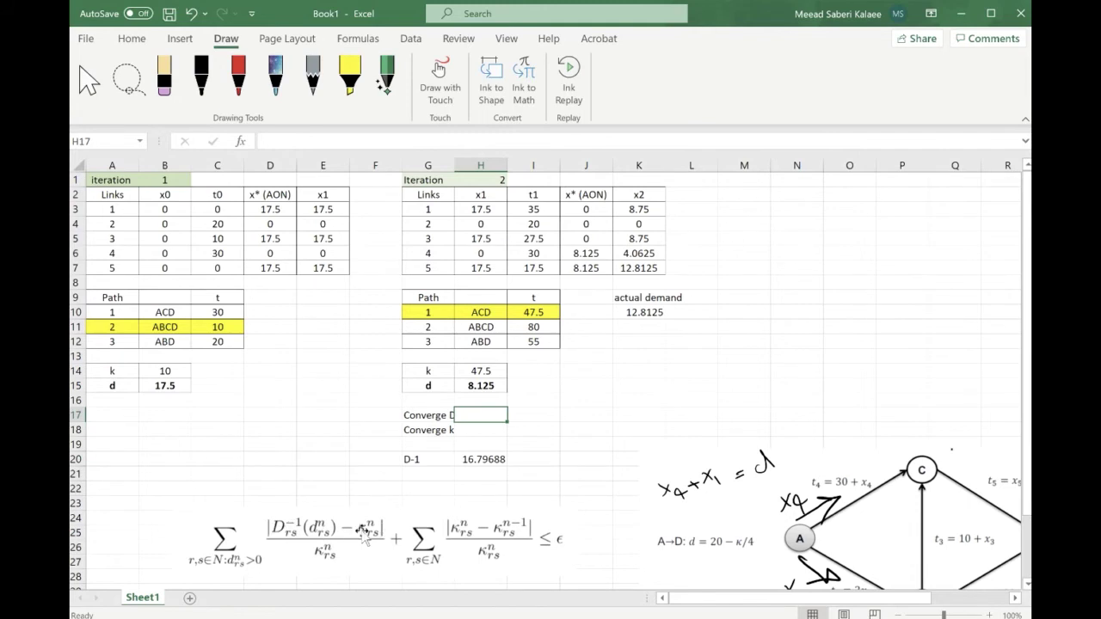
# - Enter the Converge D formula =ABS(H20-H14)/H14 in cell H17
pyautogui.click(421, 563)
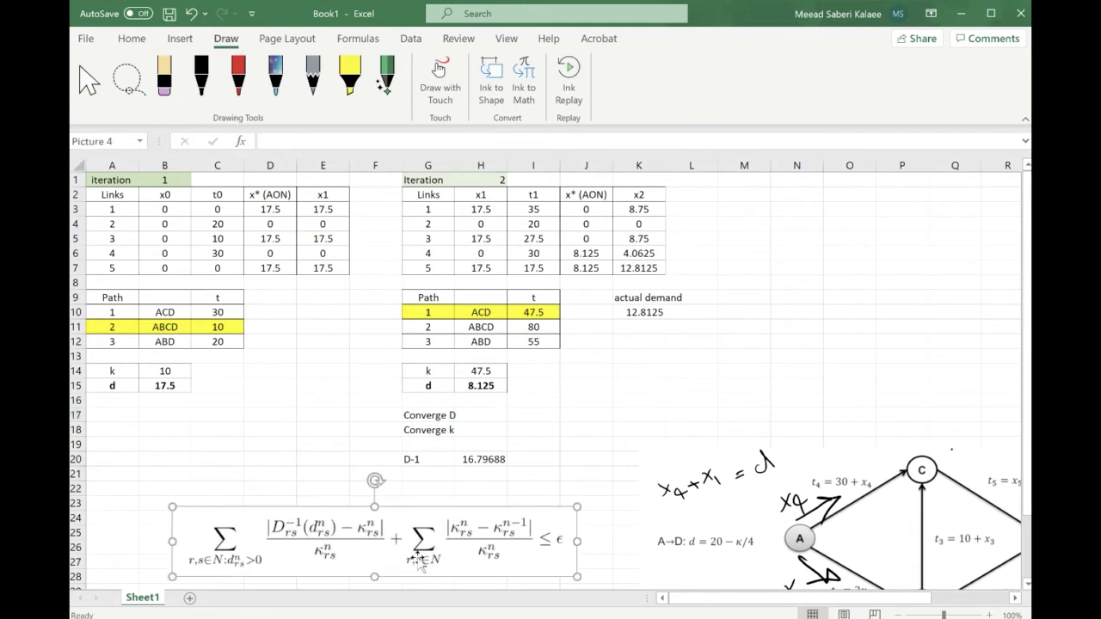
pyautogui.click(533, 430)
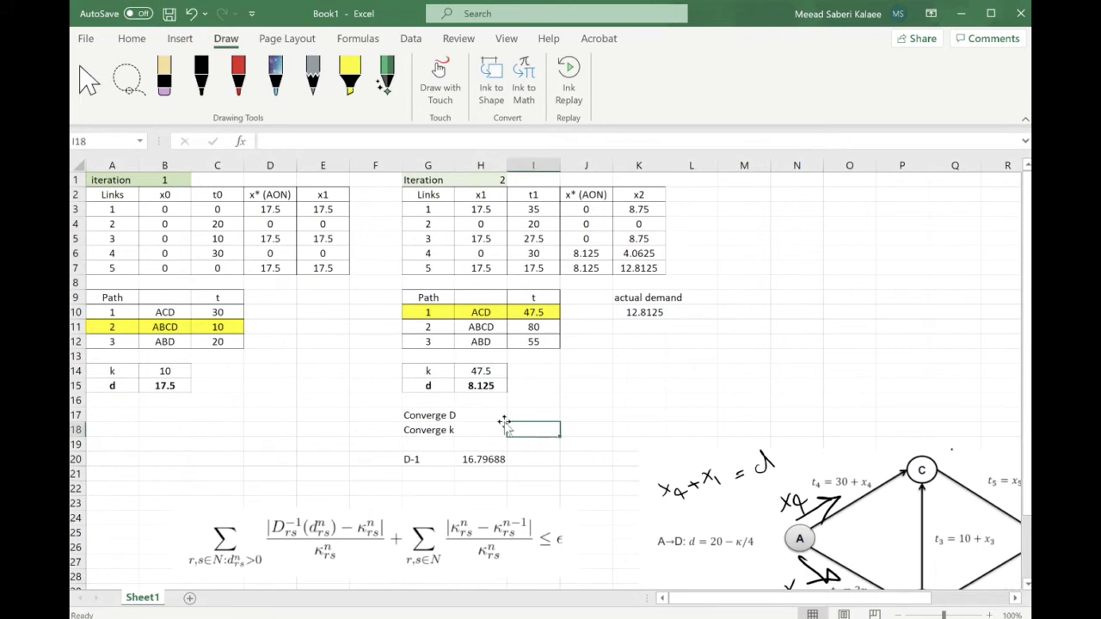
pyautogui.click(479, 414)
pyautogui.write('=')
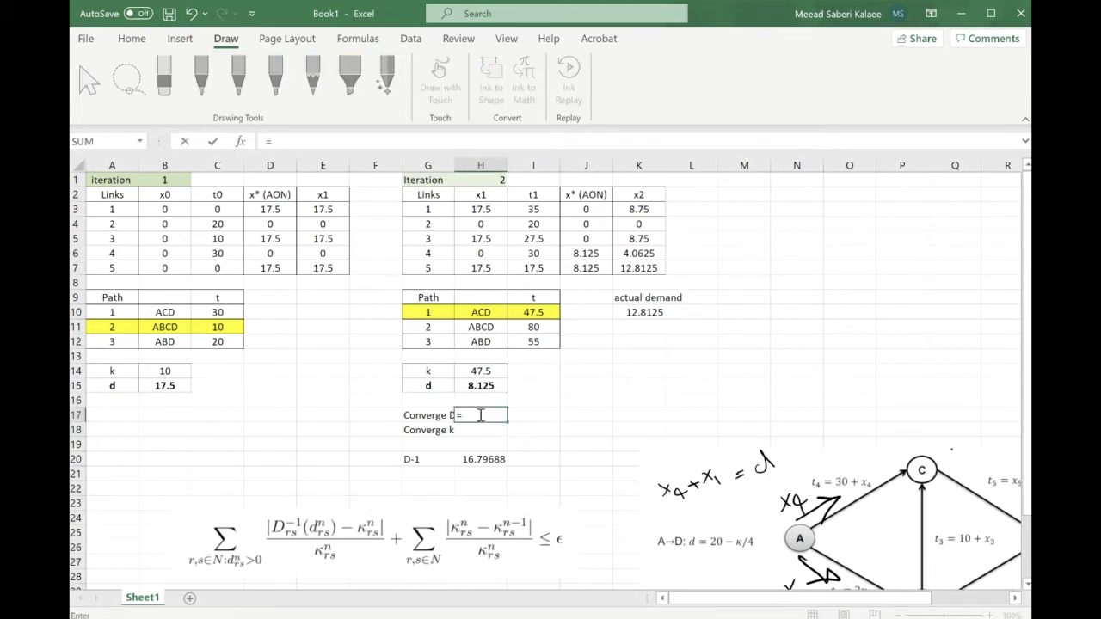
pyautogui.write('ABS(')
pyautogui.click(479, 460)
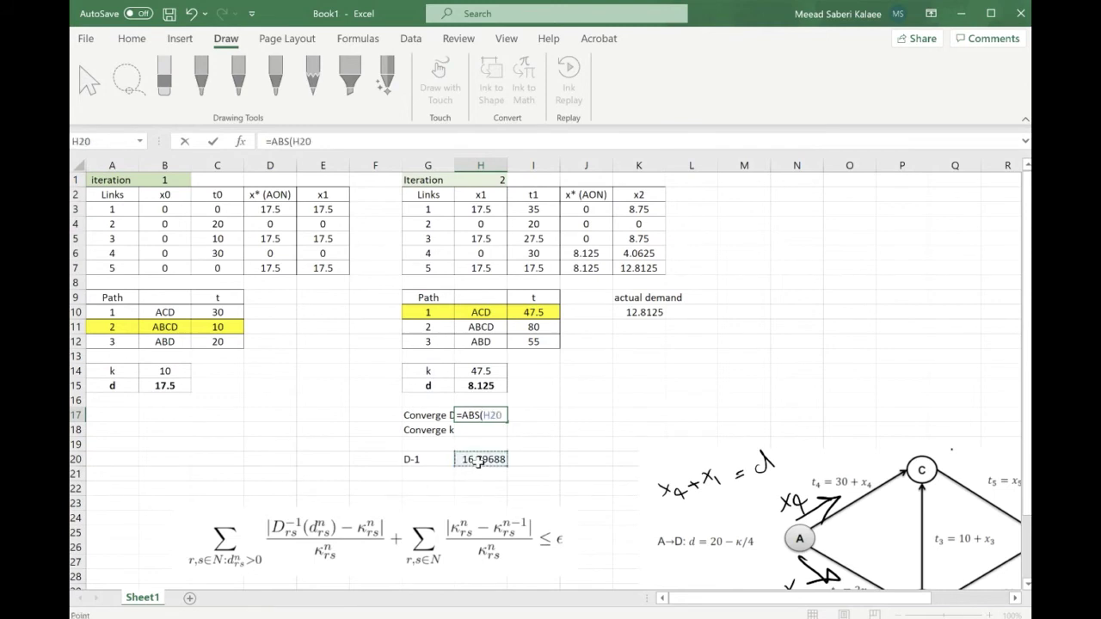
pyautogui.click(479, 370)
pyautogui.write(')/')
pyautogui.click(479, 371)
pyautogui.press('Return')
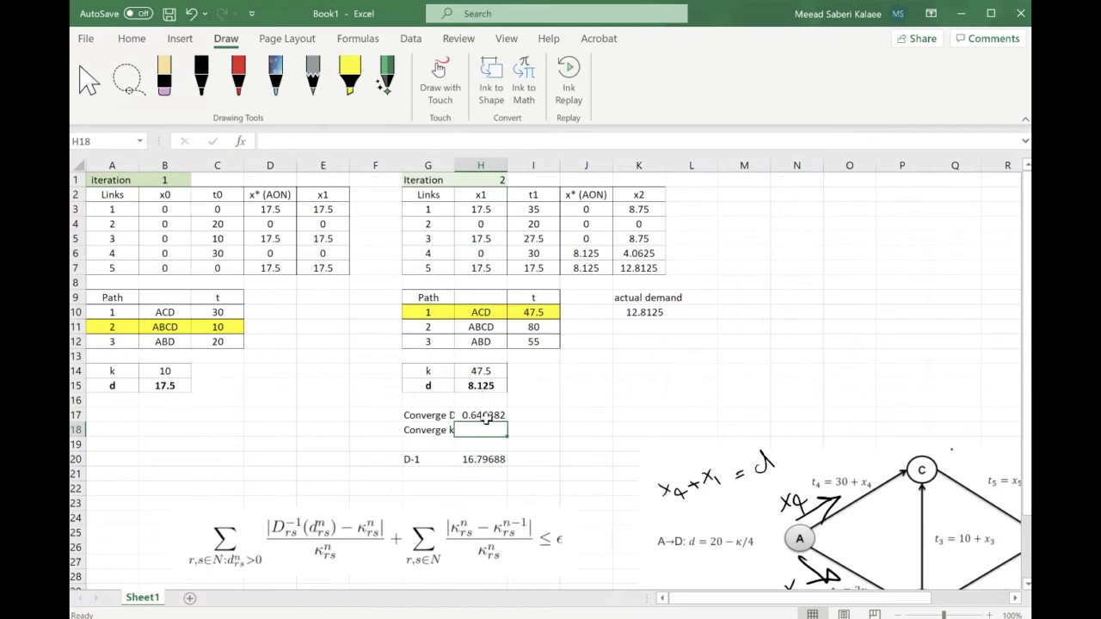
# - Format the Converge D value in H17 as a percentage
pyautogui.click(485, 417)
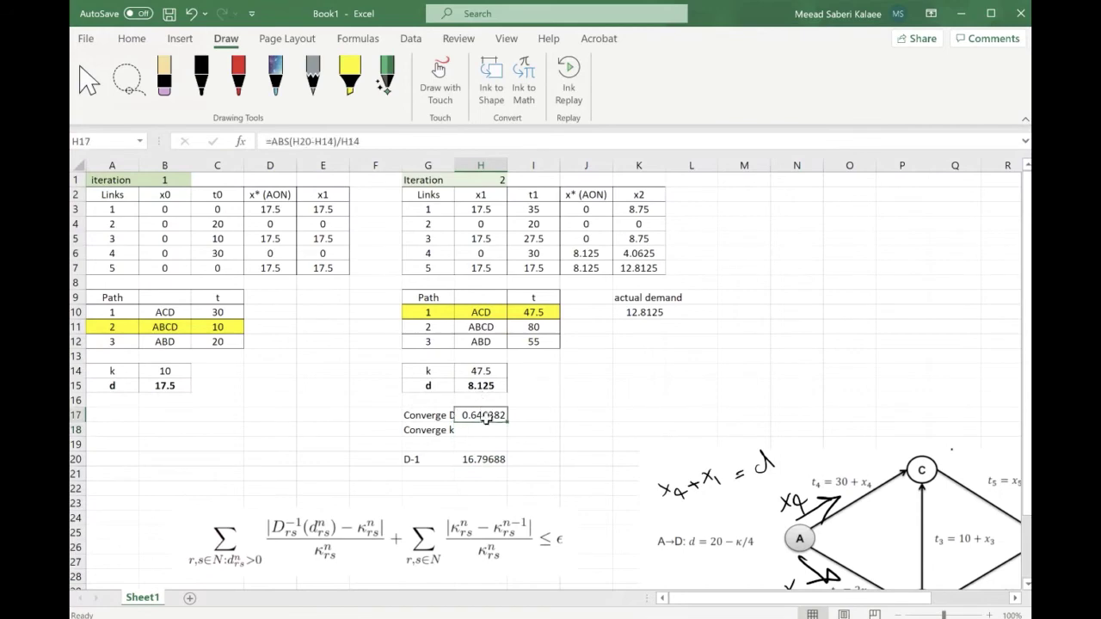
pyautogui.click(86, 38)
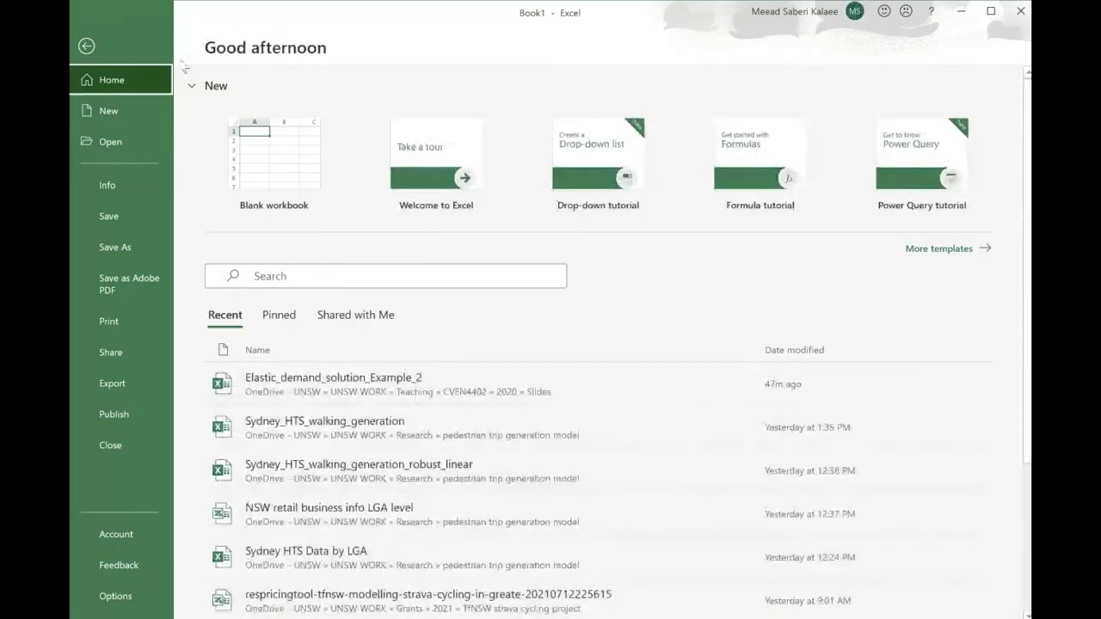
pyautogui.click(88, 46)
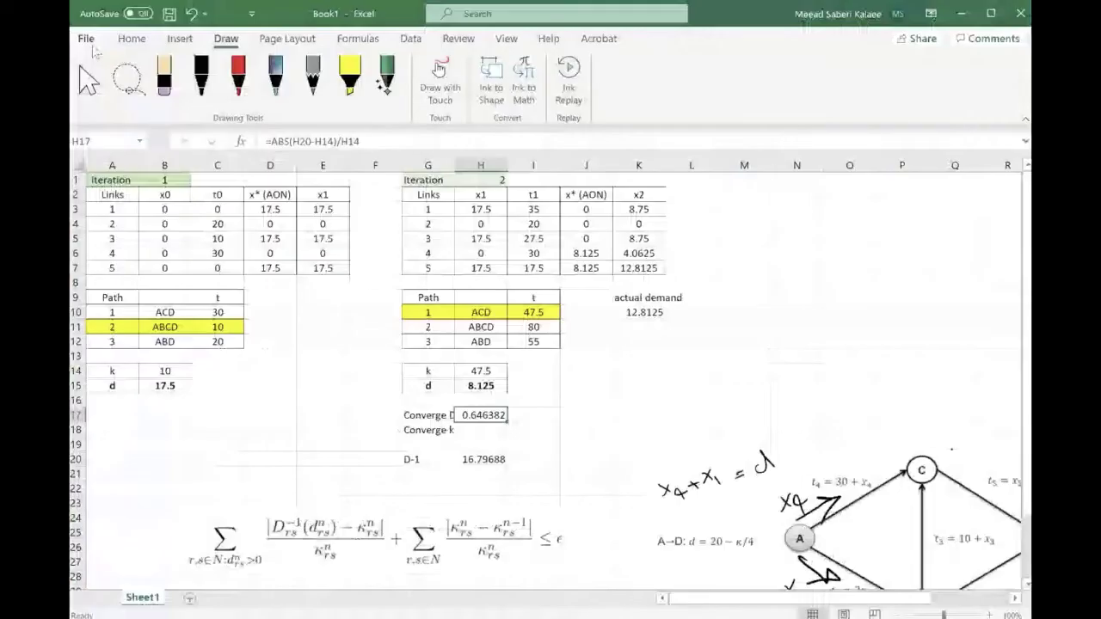
pyautogui.click(139, 43)
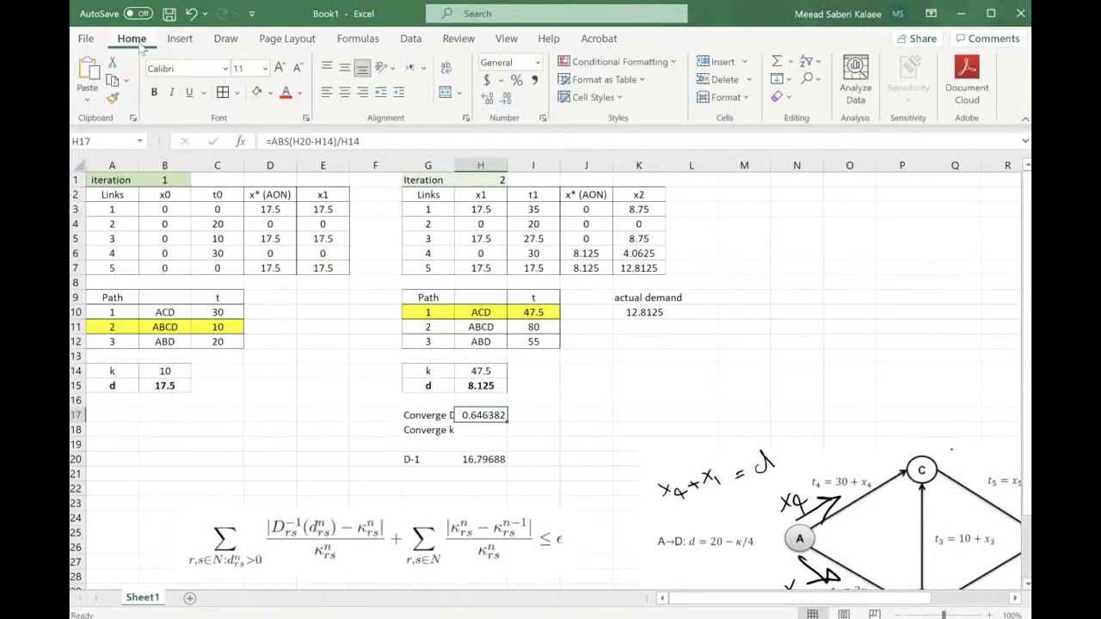
pyautogui.click(516, 80)
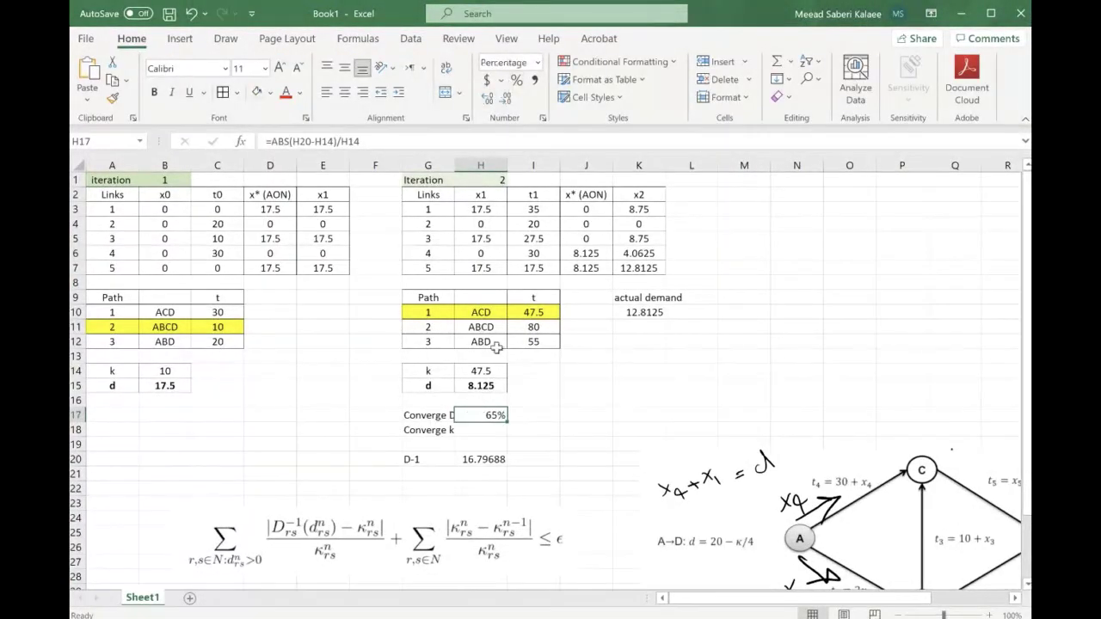
# - Enter the Converge k formula =ABS(H14-B14)/H14 in H18 and format it as a percentage
pyautogui.click(484, 434)
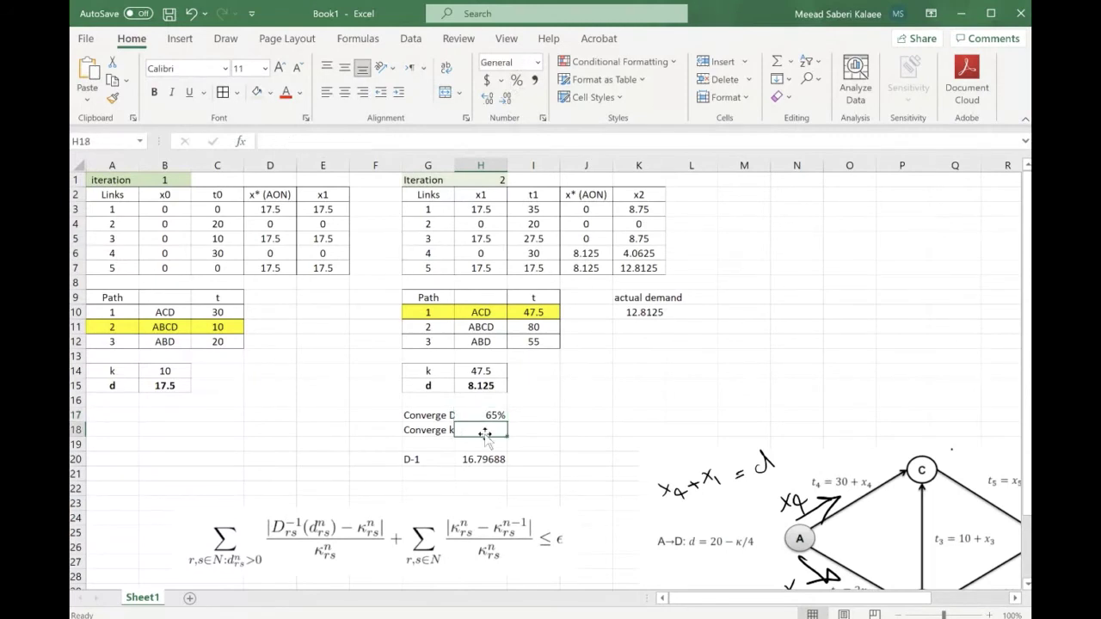
pyautogui.write('=ABS(')
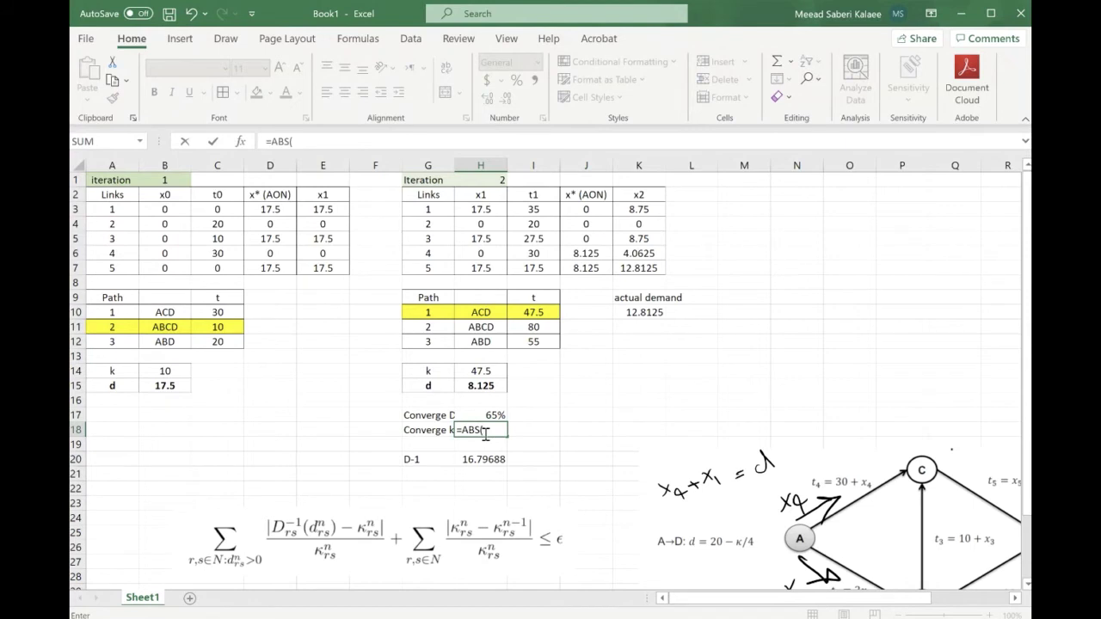
pyautogui.click(477, 371)
pyautogui.write('-')
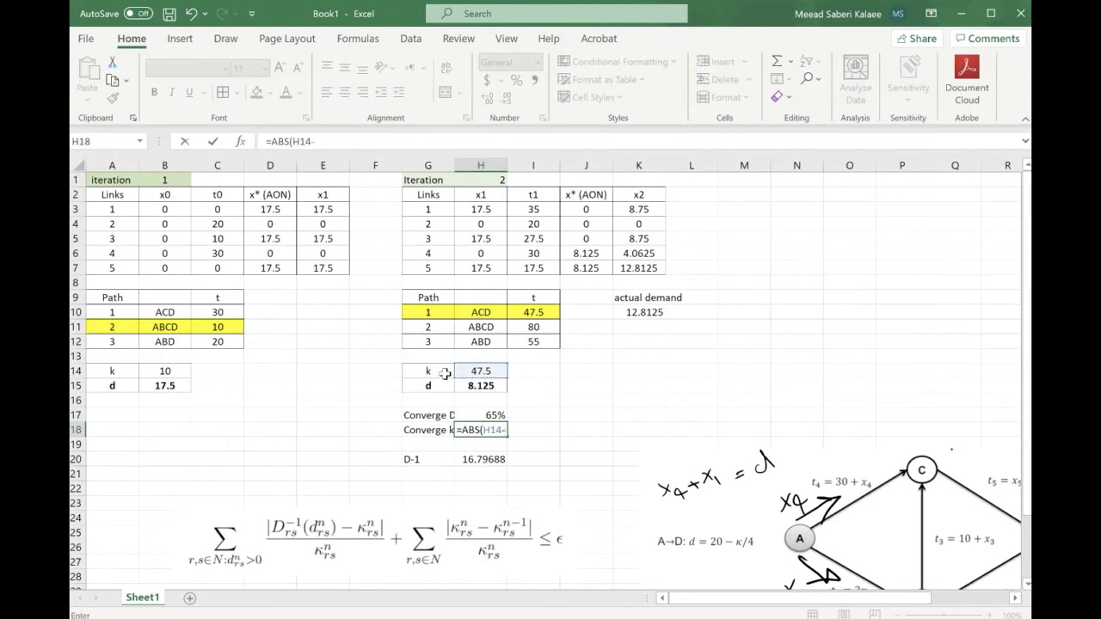
pyautogui.click(169, 371)
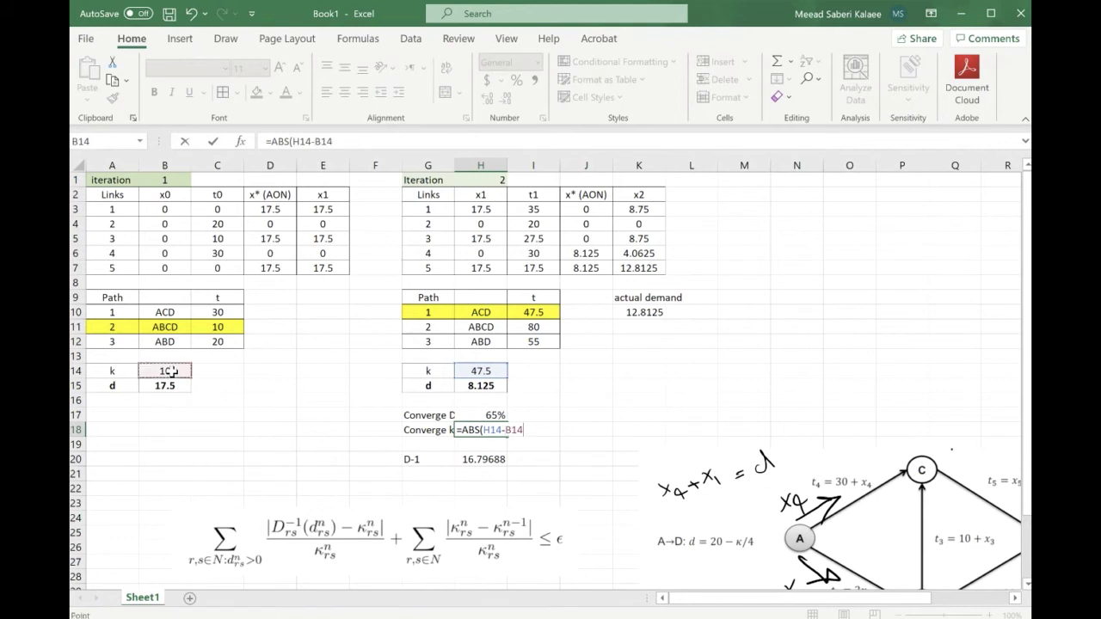
pyautogui.write(')/')
pyautogui.click(475, 370)
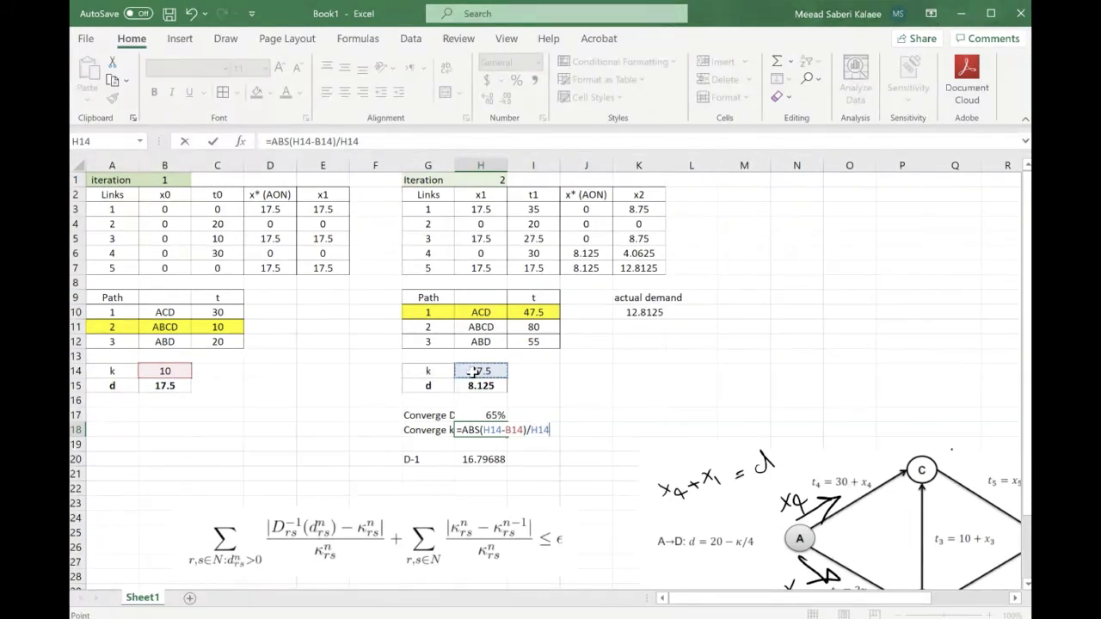
pyautogui.hotkey('ctrl', 'Return')
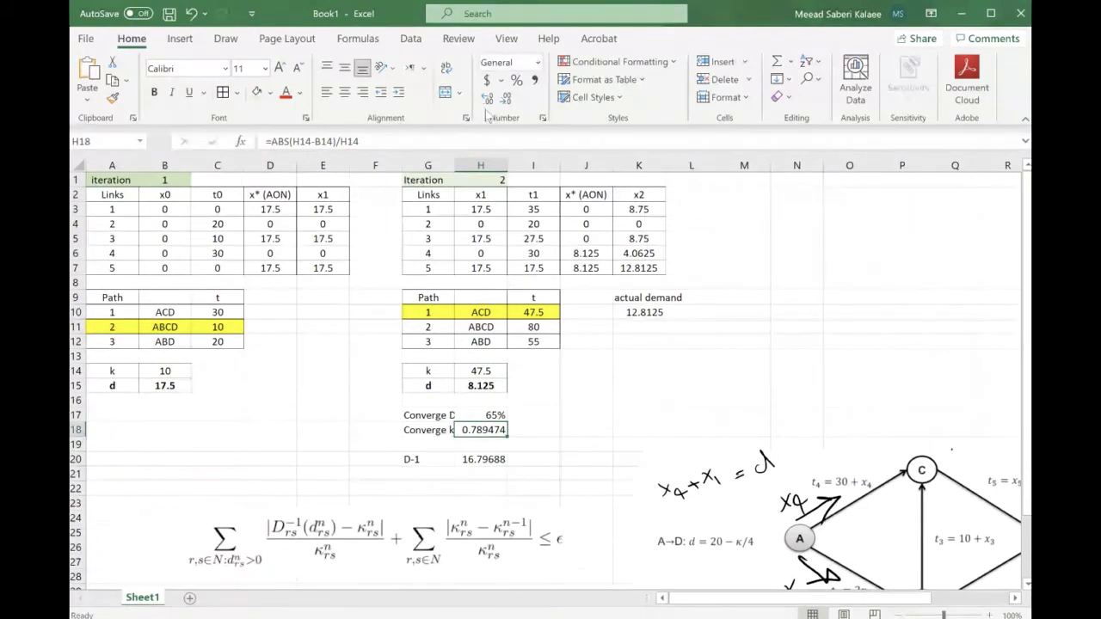
pyautogui.click(516, 80)
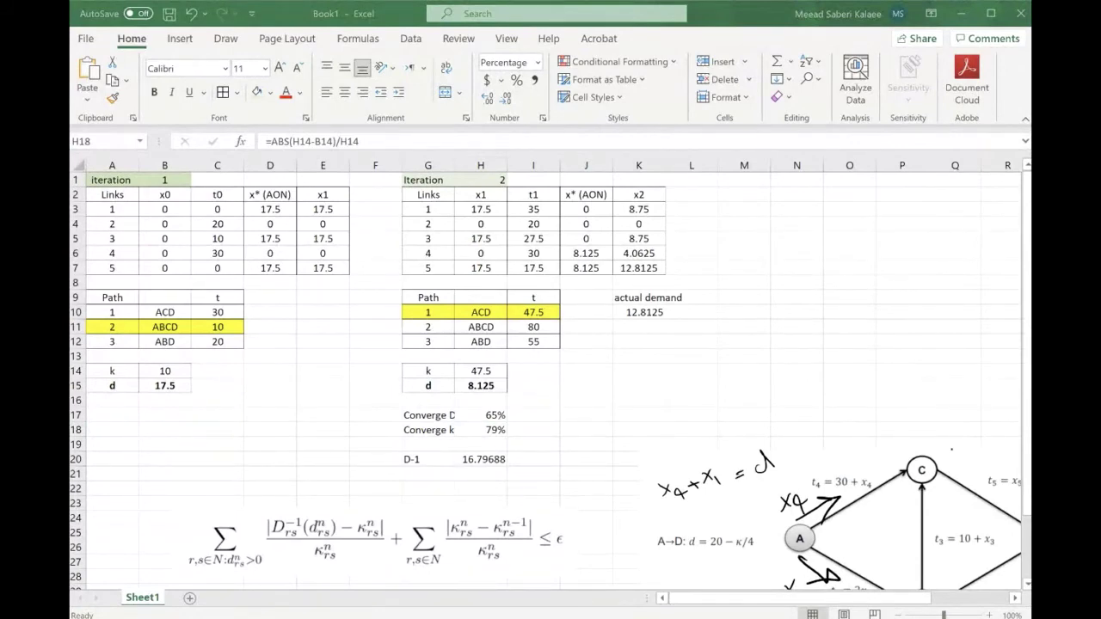
# - Give the convergence cells G17:H18 borders and an orange fill
pyautogui.click(490, 430)
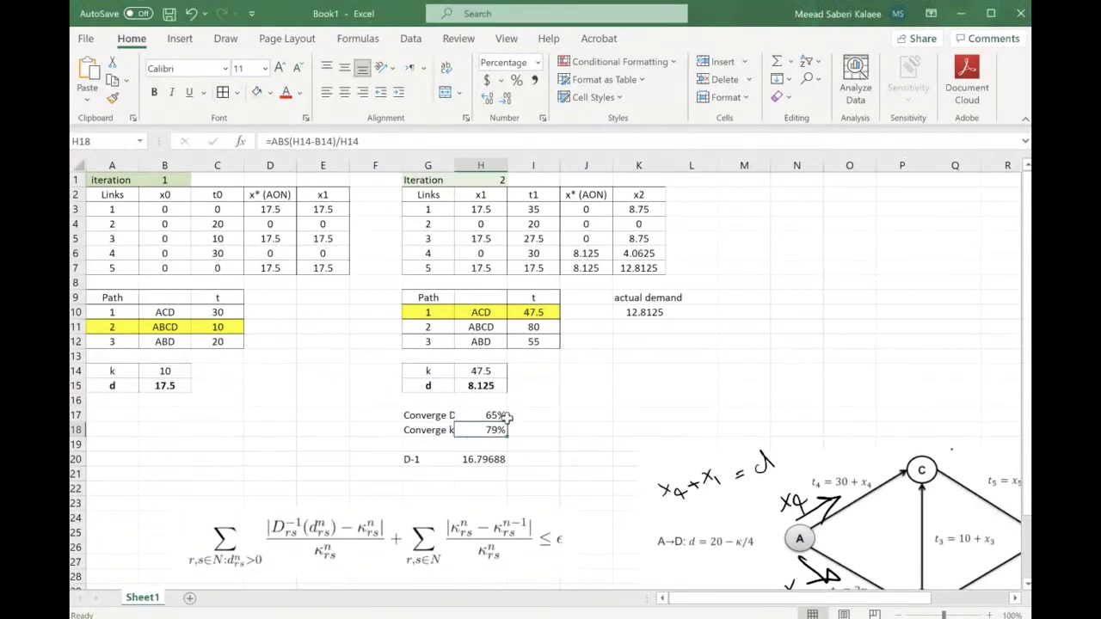
pyautogui.moveTo(490, 430); pyautogui.dragTo(430, 416)
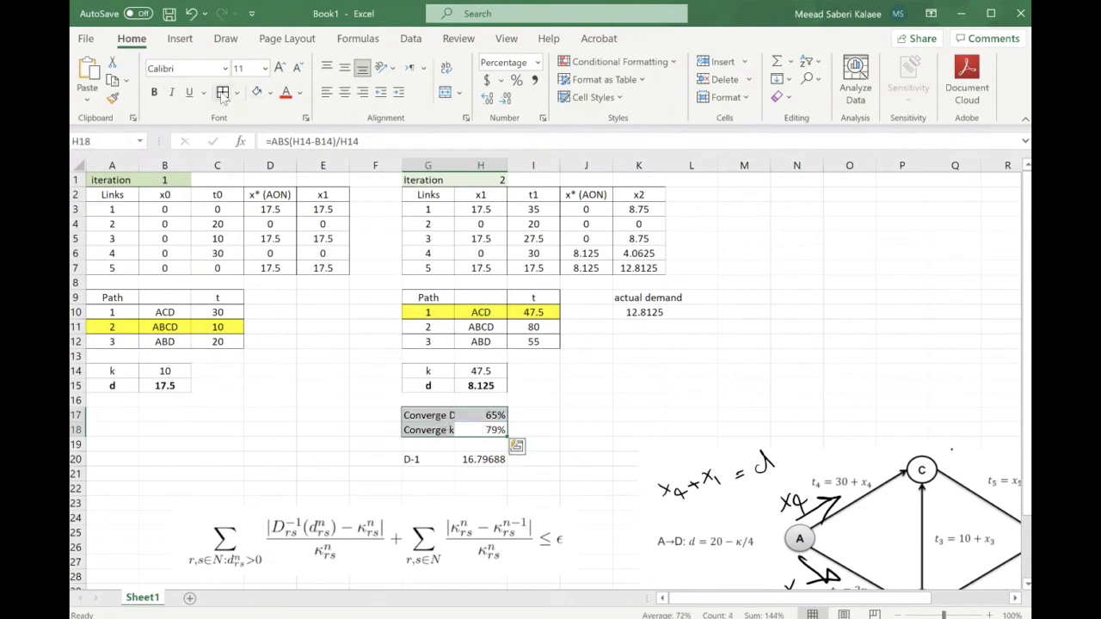
pyautogui.click(270, 93)
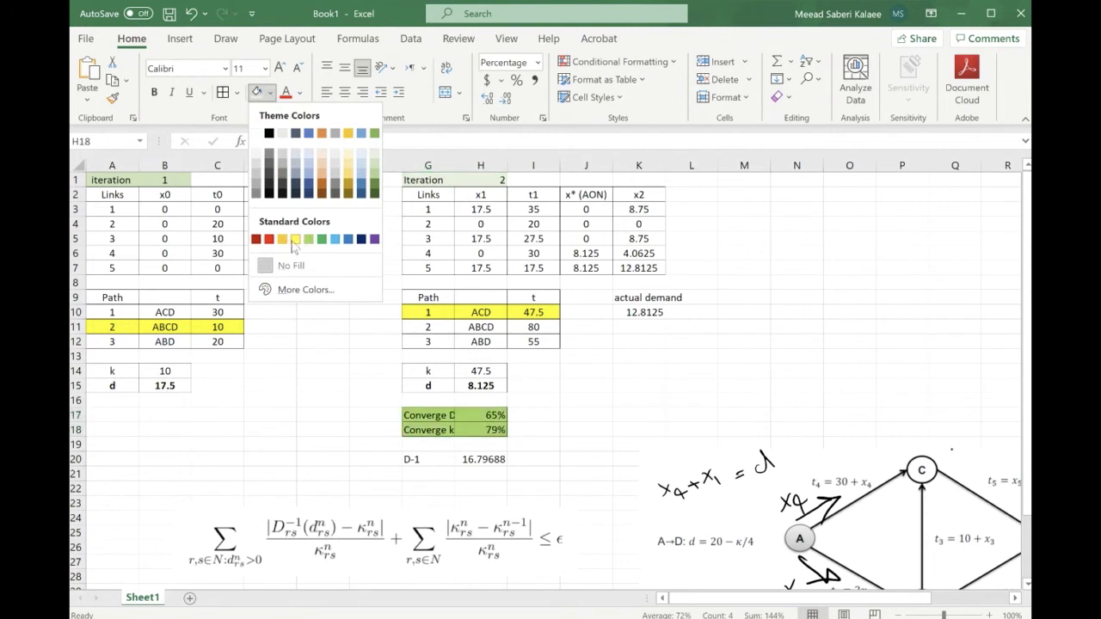
pyautogui.click(282, 239)
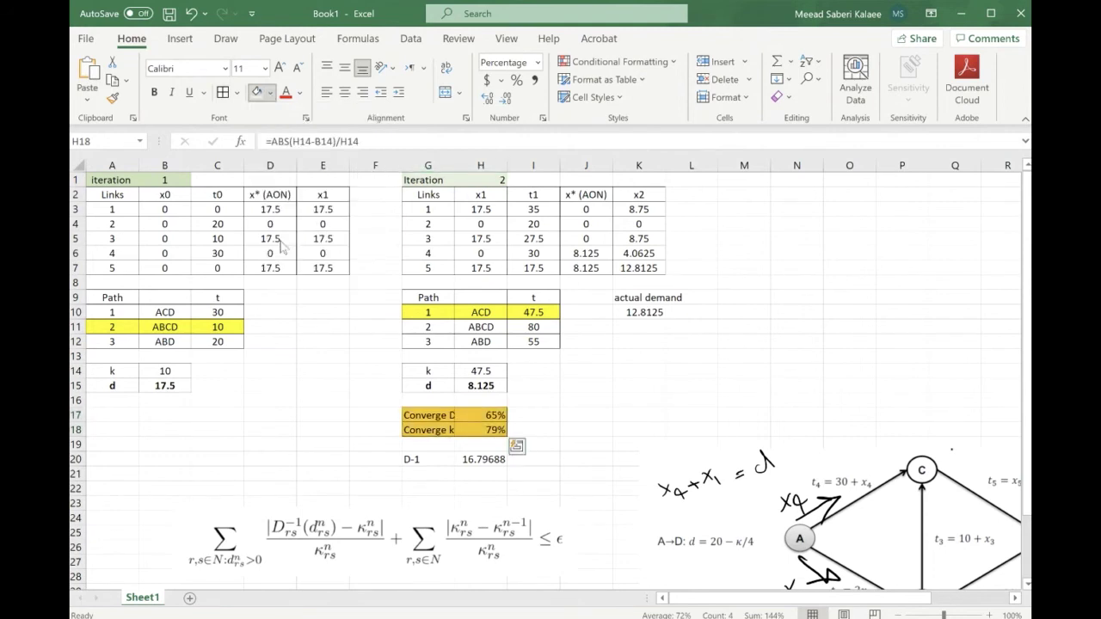
pyautogui.click(524, 415)
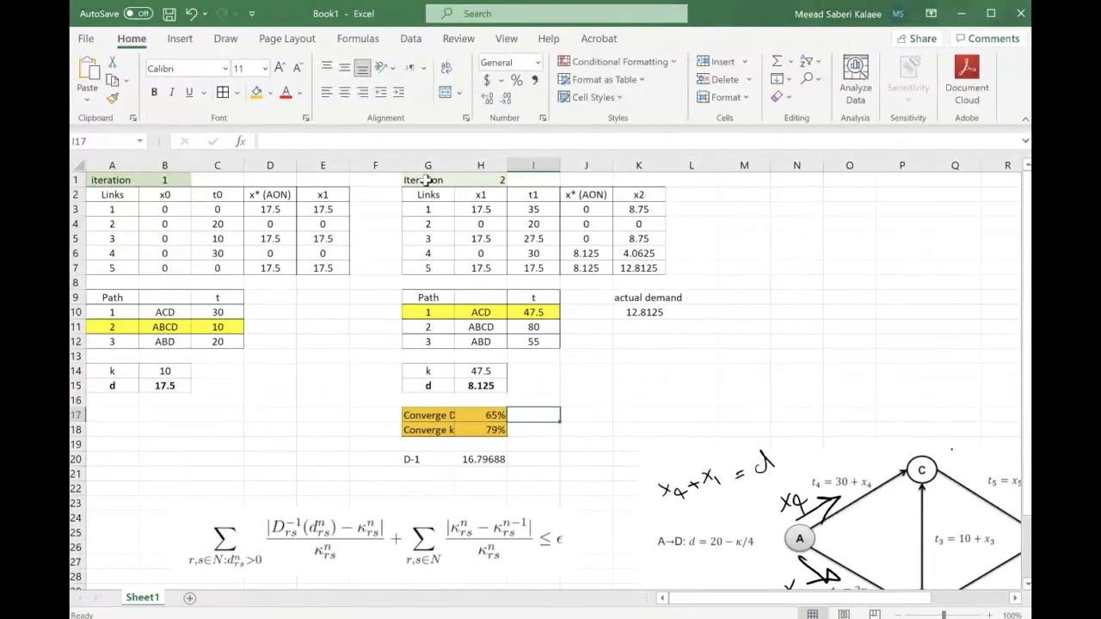
# - Copy the iteration 2 links table G1:K7 to a new block starting at M1
pyautogui.moveTo(426, 180); pyautogui.dragTo(641, 268)
pyautogui.hotkey('ctrl', 'c')
pyautogui.click(746, 187)
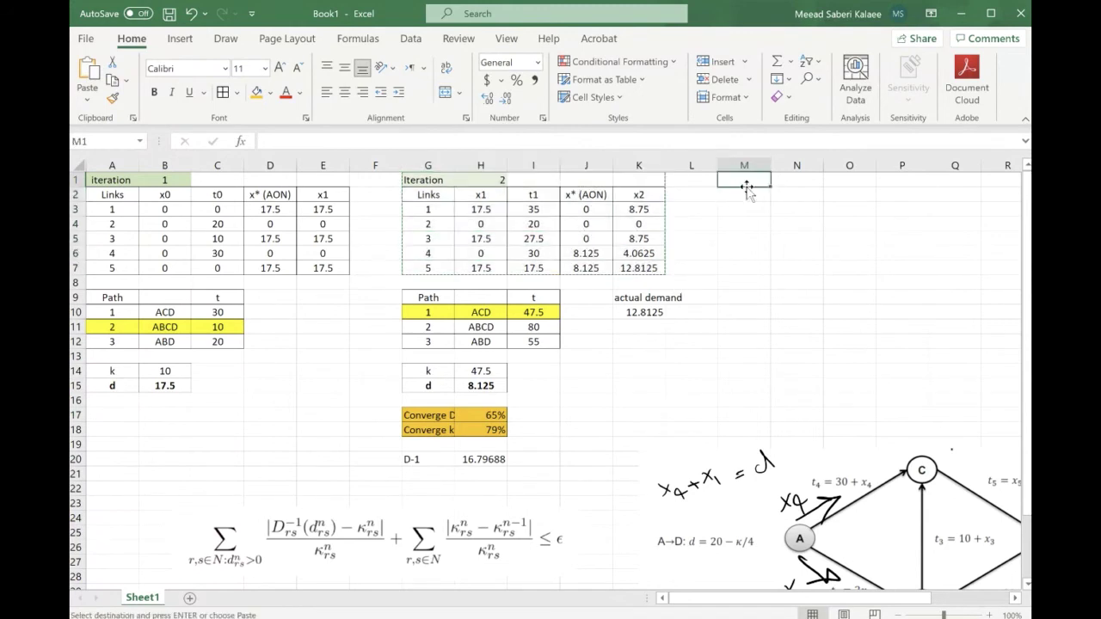
pyautogui.hotkey('ctrl', 'v')
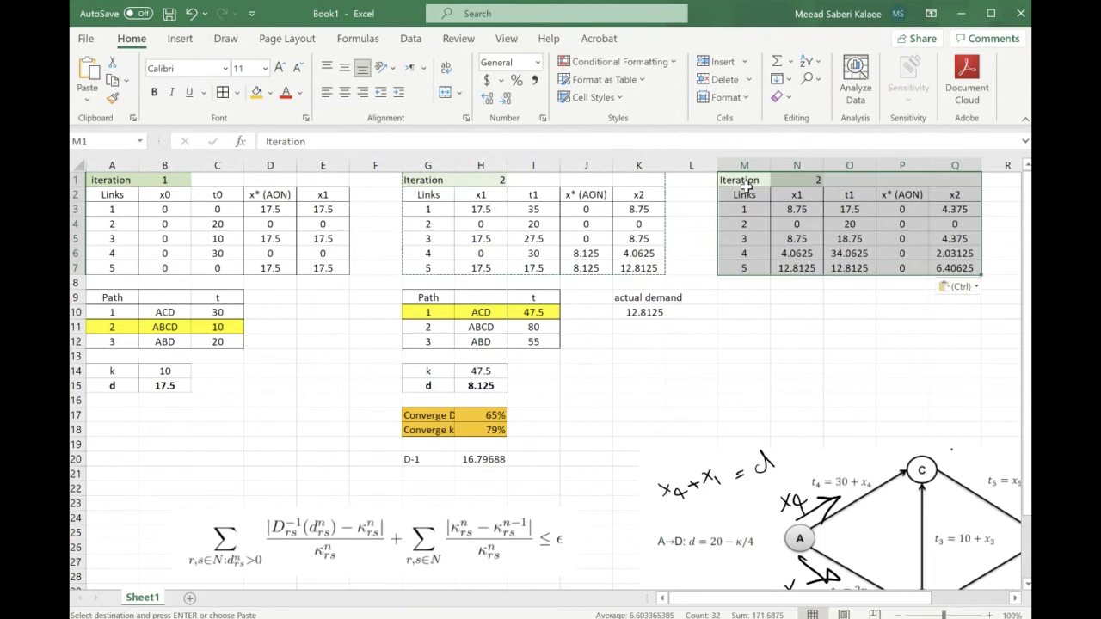
# - Set the iteration number of the copied links table in N1 to 3
pyautogui.click(803, 165)
pyautogui.click(803, 178)
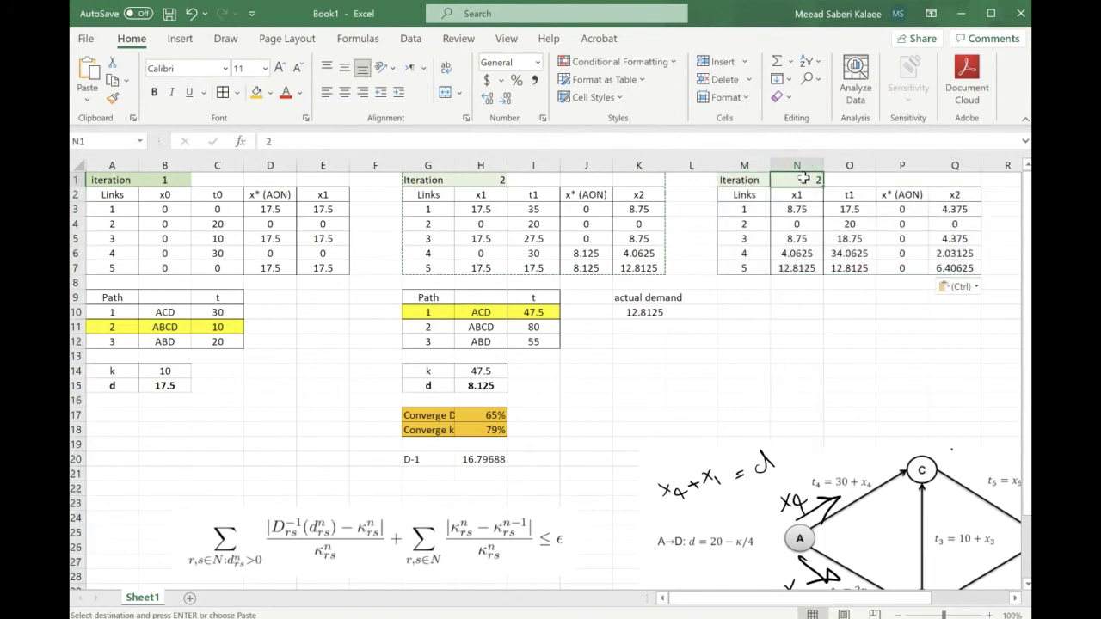
pyautogui.click(327, 145)
pyautogui.press('BackSpace')
pyautogui.write('3')
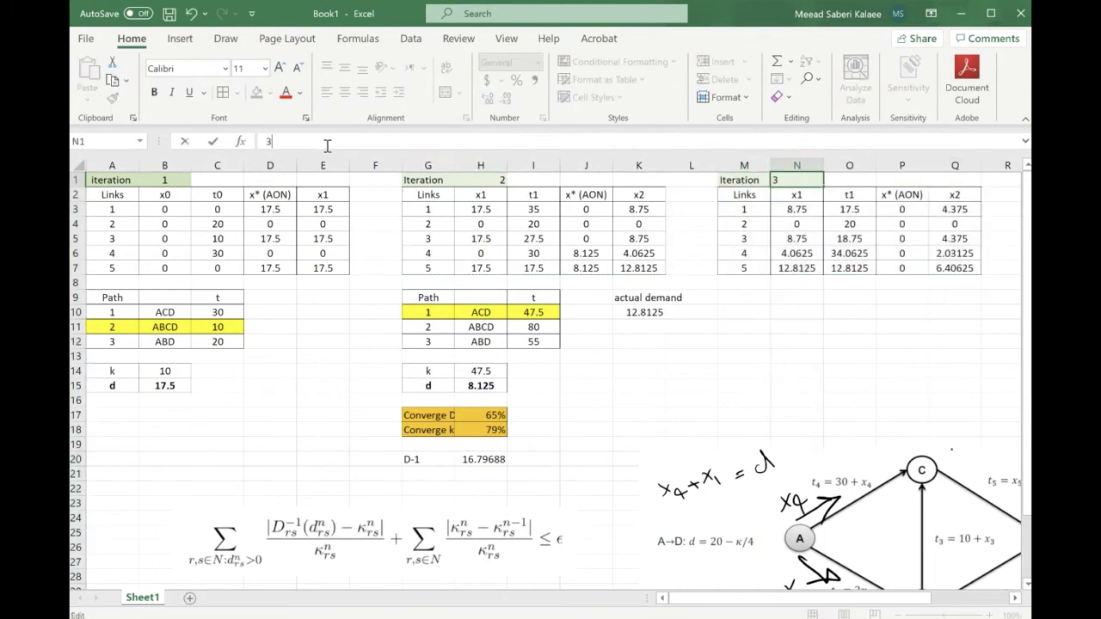
pyautogui.press('Return')
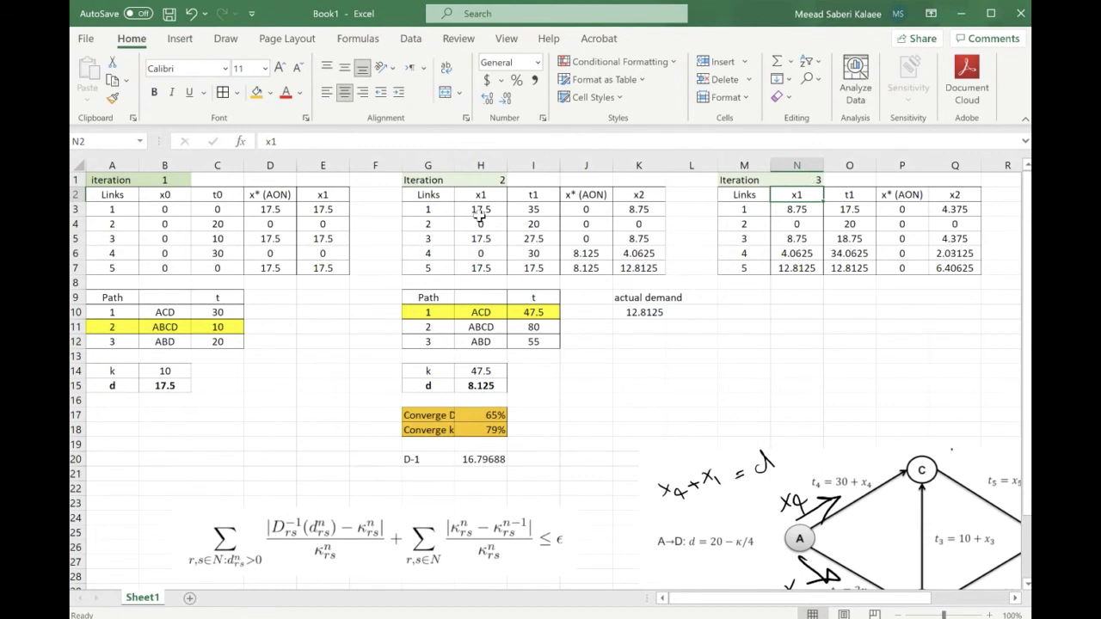
# - Rename the first flow column header in N2 of the iteration 3 table to x2
pyautogui.click(309, 143)
pyautogui.press('BackSpace')
pyautogui.write('2')
pyautogui.press('Return')
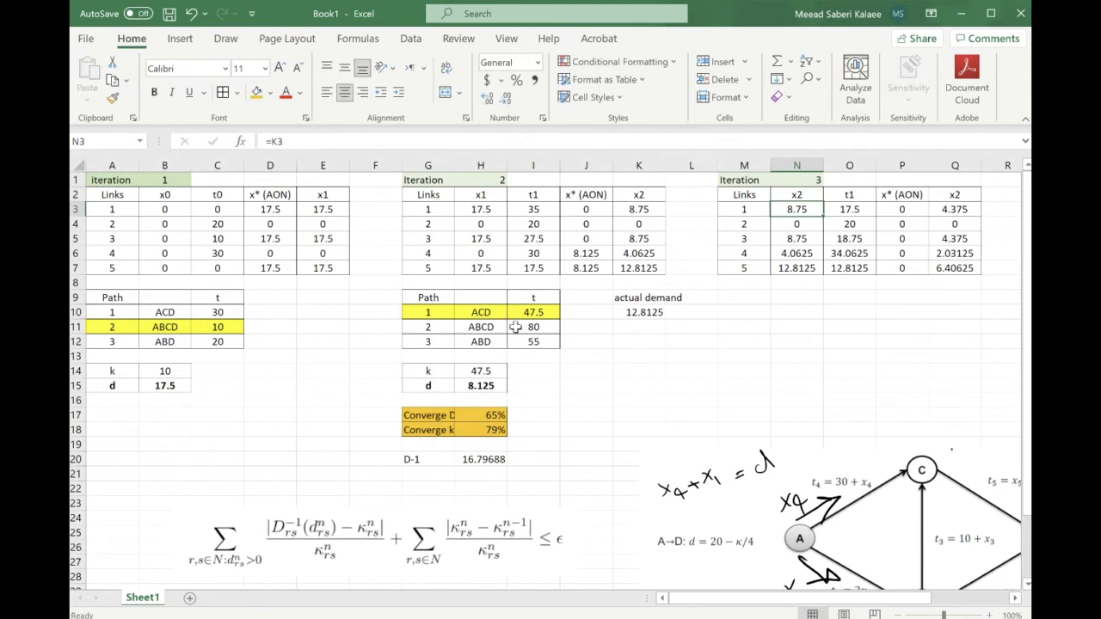
# - Copy the path, demand and convergence block G9:K20 to the iteration 3 area starting at M9
pyautogui.moveTo(429, 297); pyautogui.dragTo(624, 458)
pyautogui.hotkey('ctrl', 'c')
pyautogui.click(746, 293)
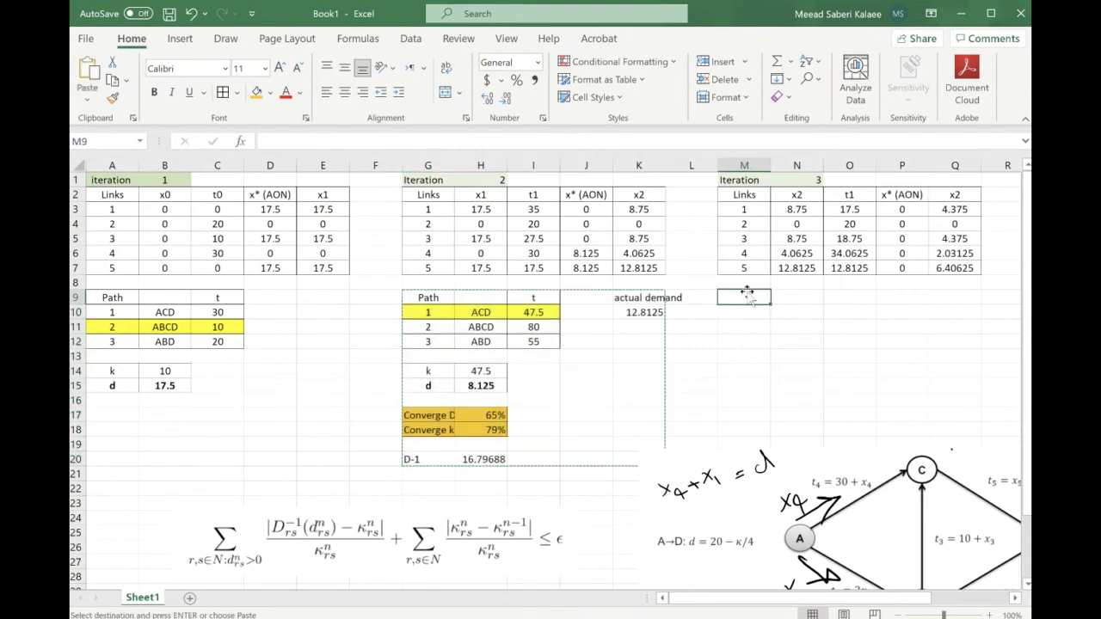
pyautogui.hotkey('ctrl', 'v')
pyautogui.press('Escape')
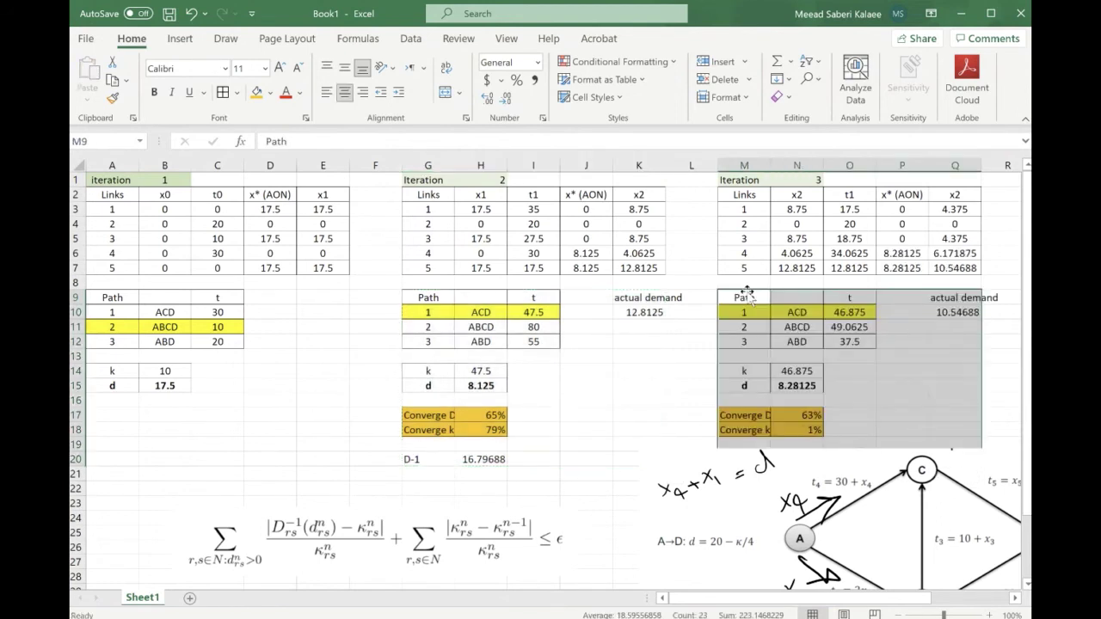
# - Check the cell references behind the iteration 3 x2 link flows in N3, N5, N6 and N7
pyautogui.click(799, 210)
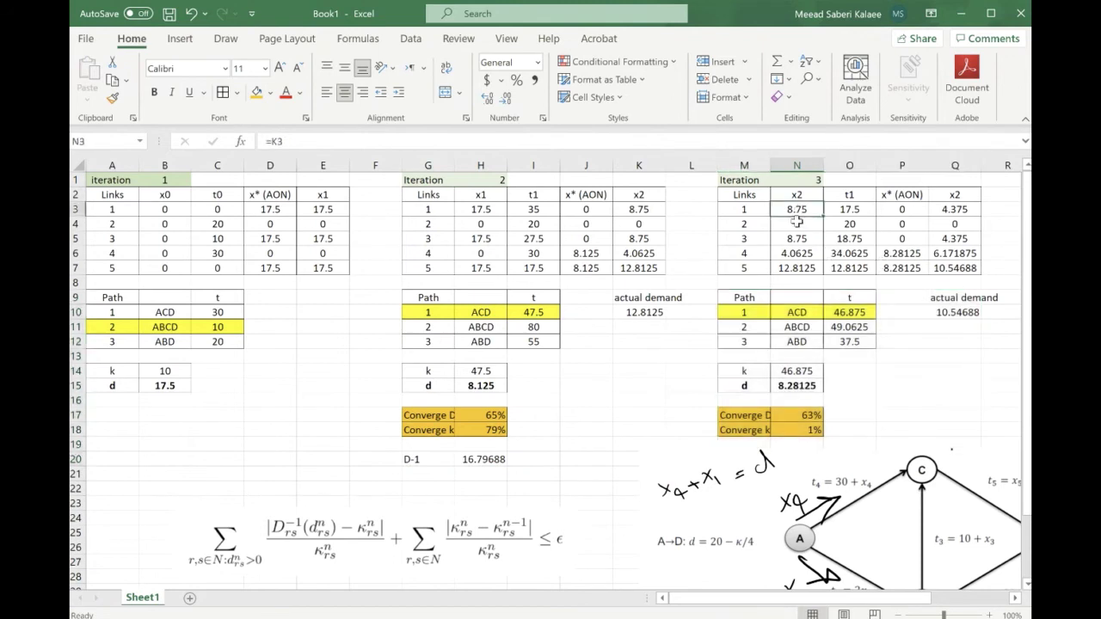
pyautogui.click(796, 239)
pyautogui.click(795, 253)
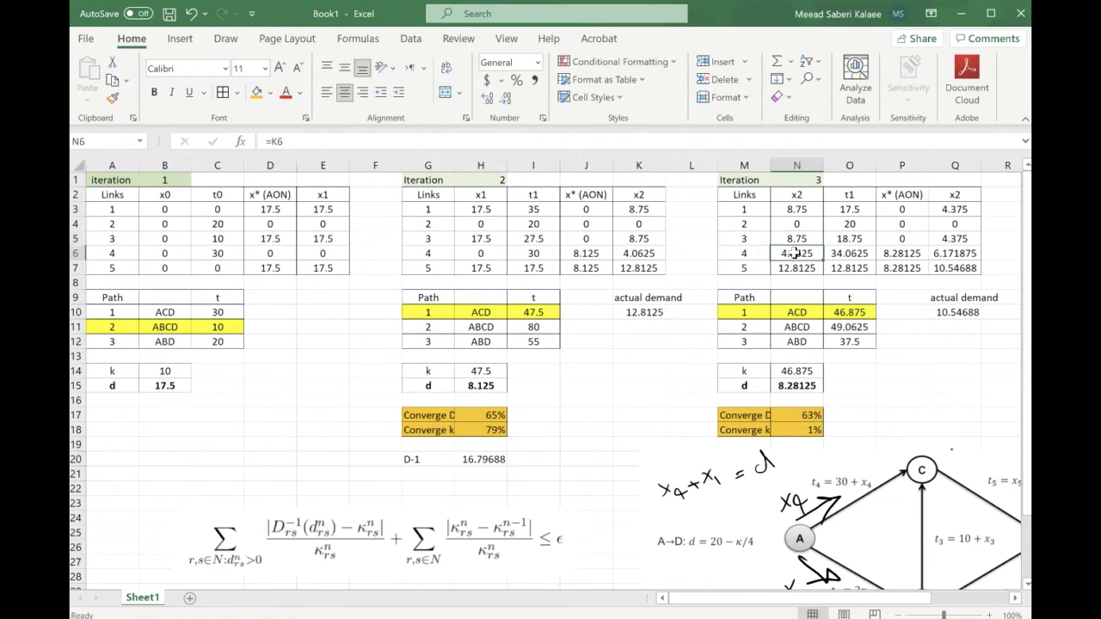
pyautogui.click(792, 267)
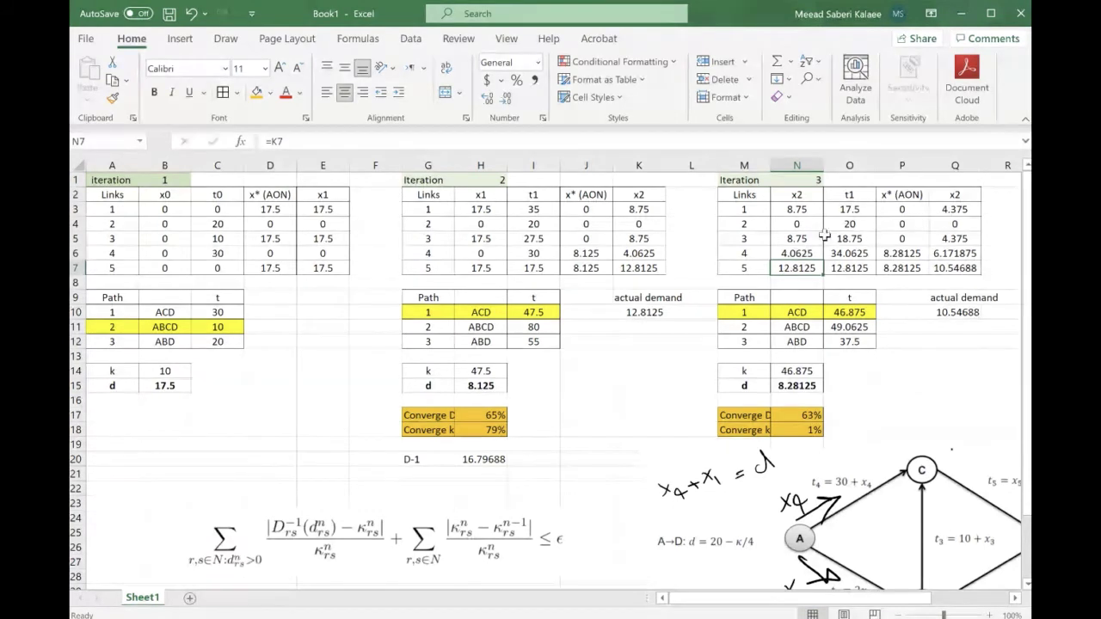
# - Rename the travel time column header in O2 of the iteration 3 links table to t2
pyautogui.click(852, 195)
pyautogui.click(314, 141)
pyautogui.press('BackSpace')
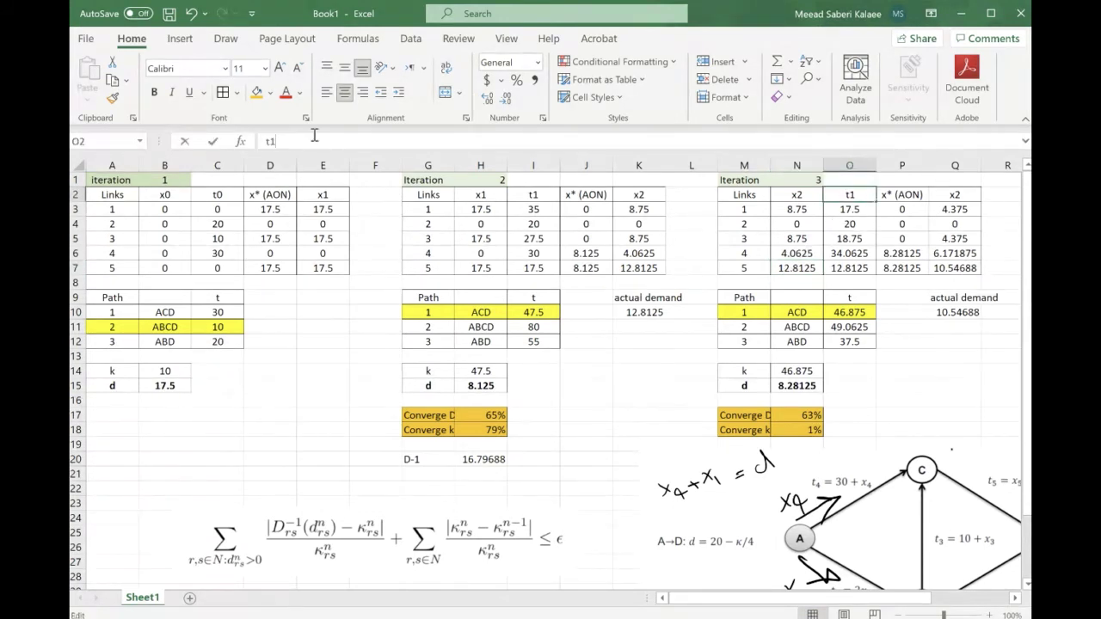
pyautogui.write('2')
pyautogui.press('Return')
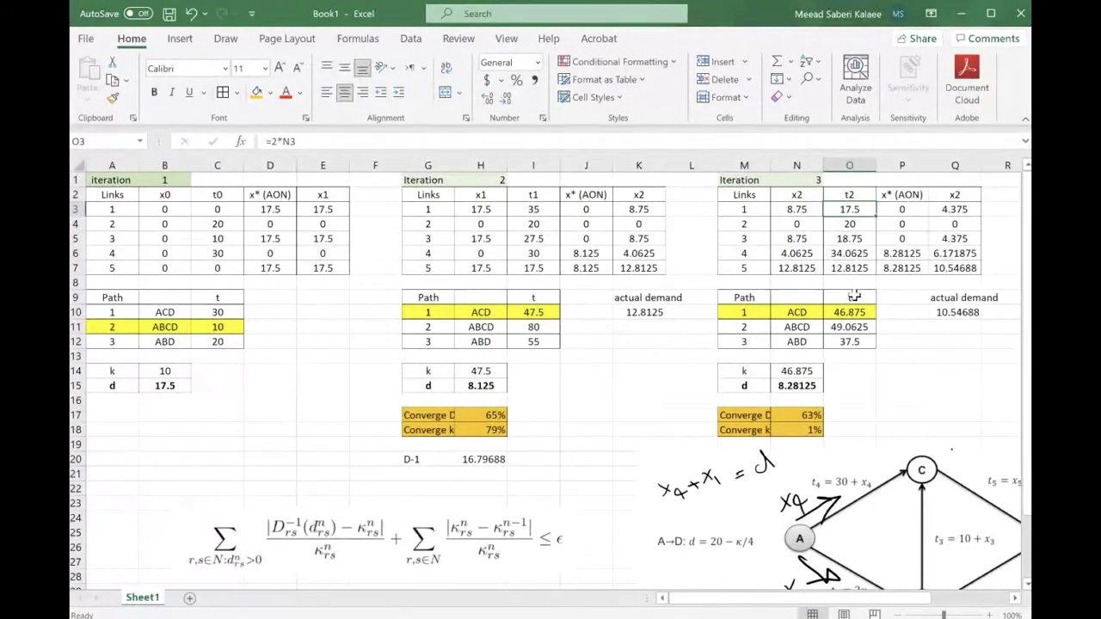
# - Move the network diagram down the sheet, clear of the handwritten notes below the iteration 3 tables
pyautogui.scroll(-2, 850, 286)
pyautogui.hscroll(1, 817, 352)
pyautogui.moveTo(786, 419)
pyautogui.mouseDown()
pyautogui.moveTo(809, 402)
pyautogui.moveTo(811, 492)
pyautogui.moveTo(838, 519)
pyautogui.mouseUp()
pyautogui.press('Delete')
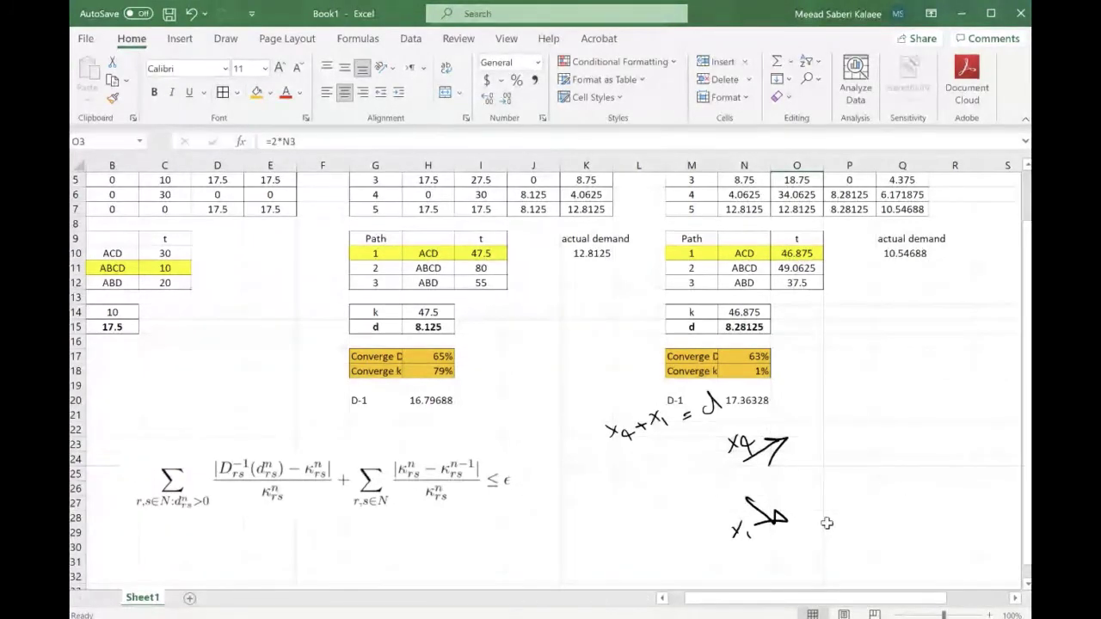
pyautogui.hotkey('ctrl', 'z')
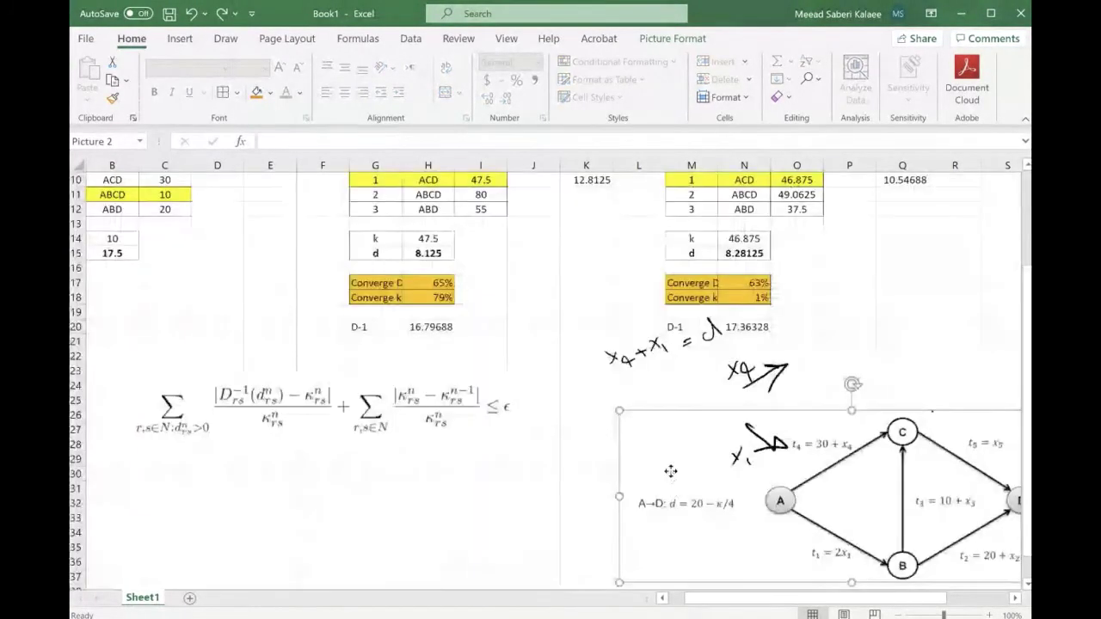
pyautogui.moveTo(671, 466); pyautogui.dragTo(559, 541)
# - Delete the handwritten x1 arrow, the x4 arrow and the x4 + x1 = d note below the iteration 3 tables
pyautogui.click(773, 452)
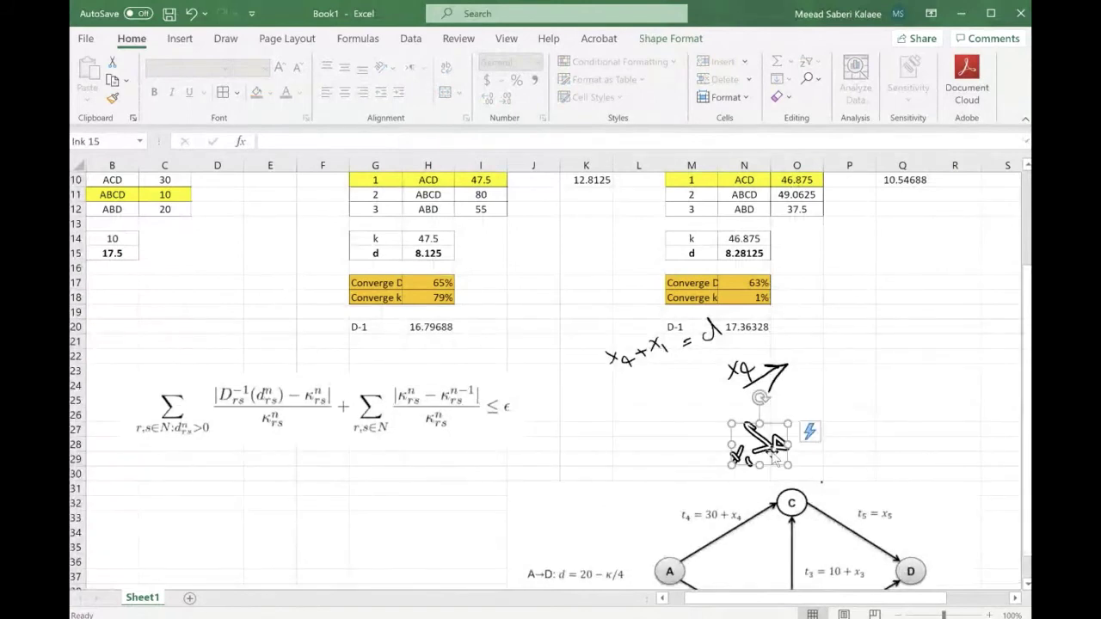
pyautogui.press('Delete')
pyautogui.click(763, 375)
pyautogui.press('Delete')
pyautogui.click(705, 340)
pyautogui.press('Delete')
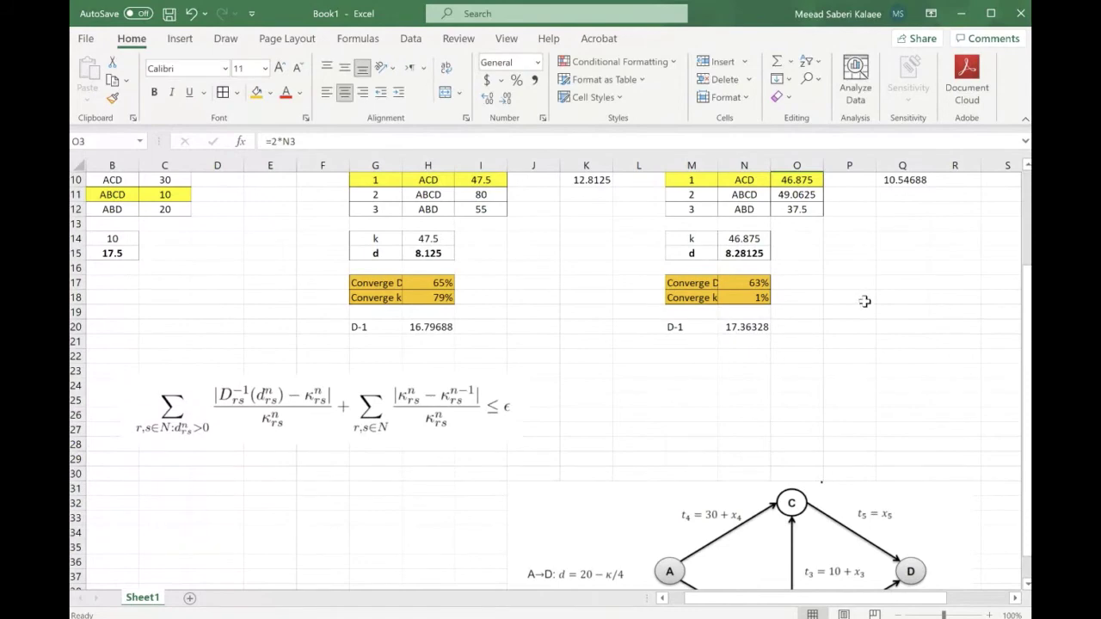
# - Check the travel time formula of path ACD in O10 of the iteration 3 path table
pyautogui.scroll(3, 864, 301)
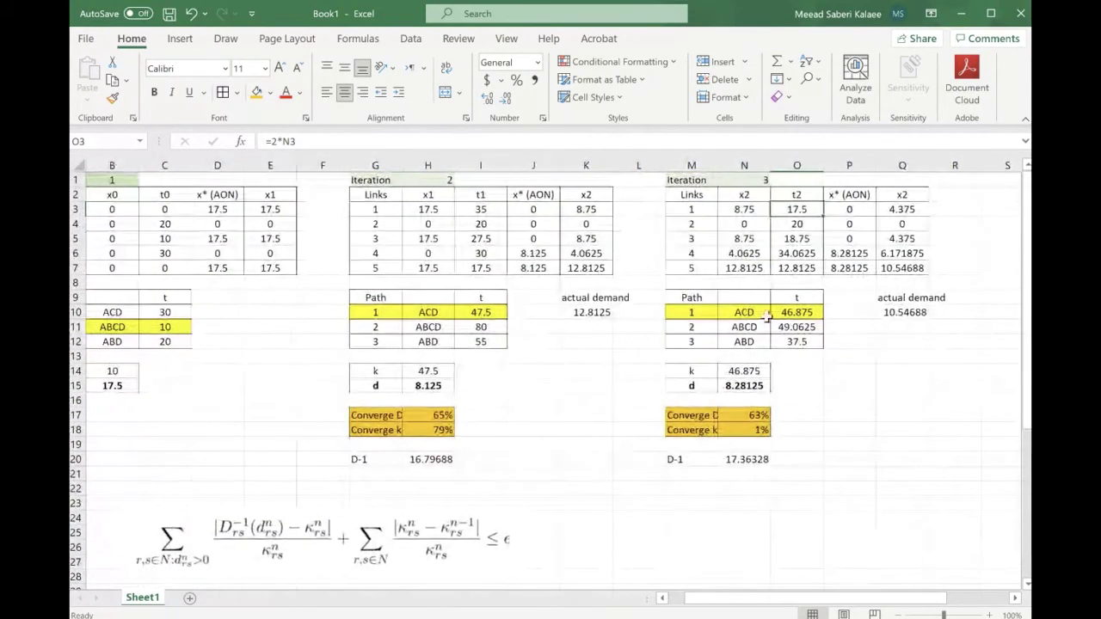
pyautogui.moveTo(797, 312); pyautogui.dragTo(713, 312)
pyautogui.click(777, 312)
pyautogui.click(424, 141)
pyautogui.press('Return')
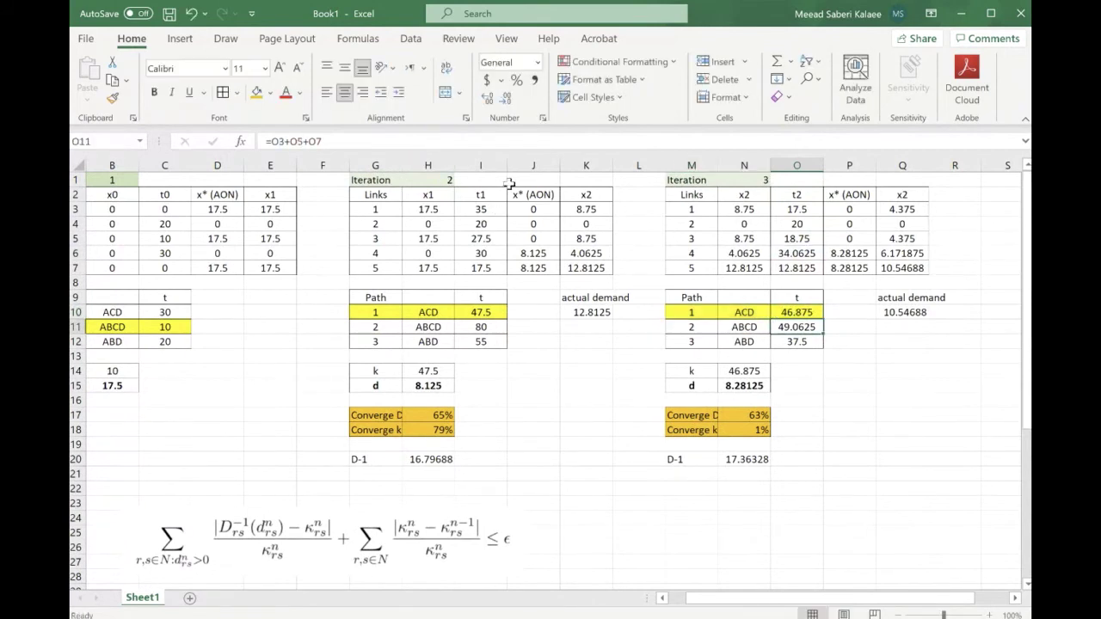
# - Fill the iteration 3 path ABD row M12:O12 with yellow and remove the fill from the path ACD row M10:O10
pyautogui.moveTo(799, 342); pyautogui.dragTo(693, 344)
pyautogui.click(271, 94)
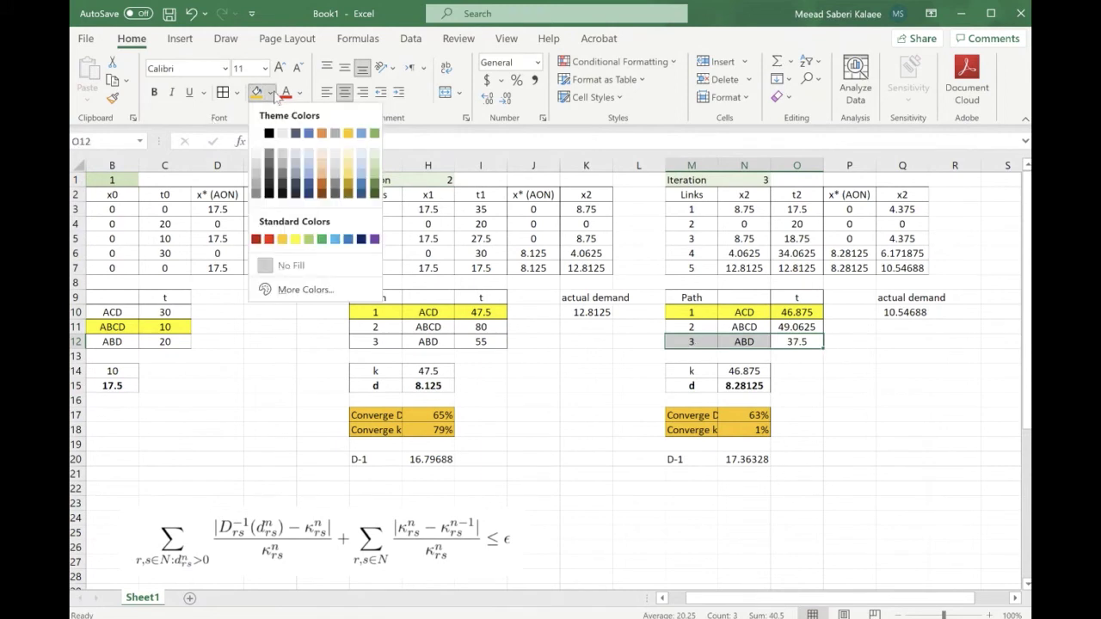
pyautogui.click(296, 238)
pyautogui.moveTo(804, 313); pyautogui.dragTo(714, 312)
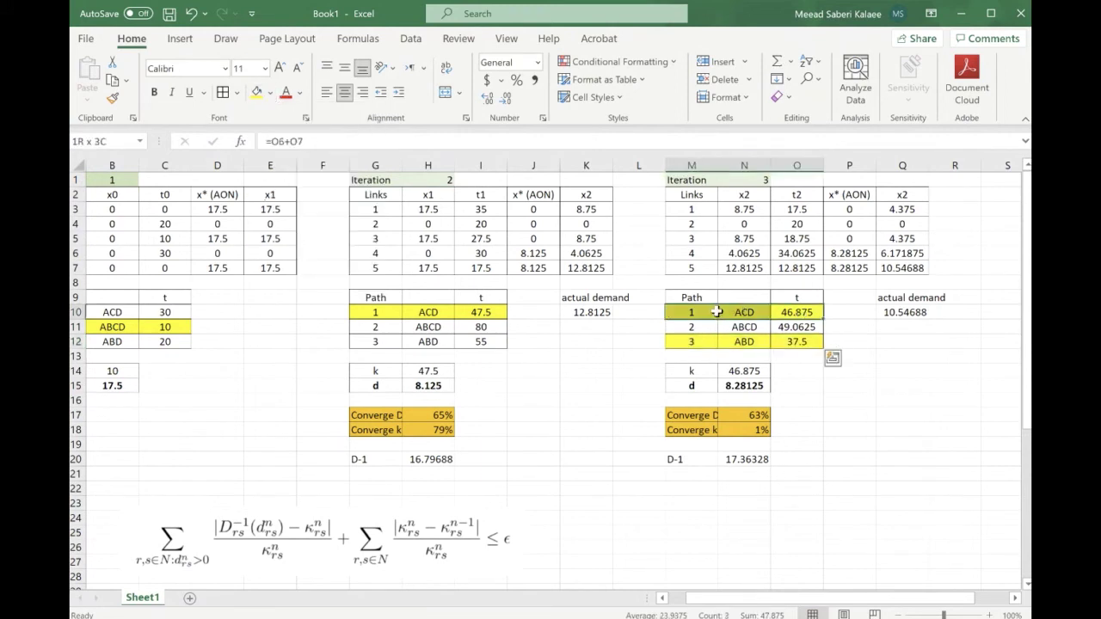
pyautogui.click(271, 93)
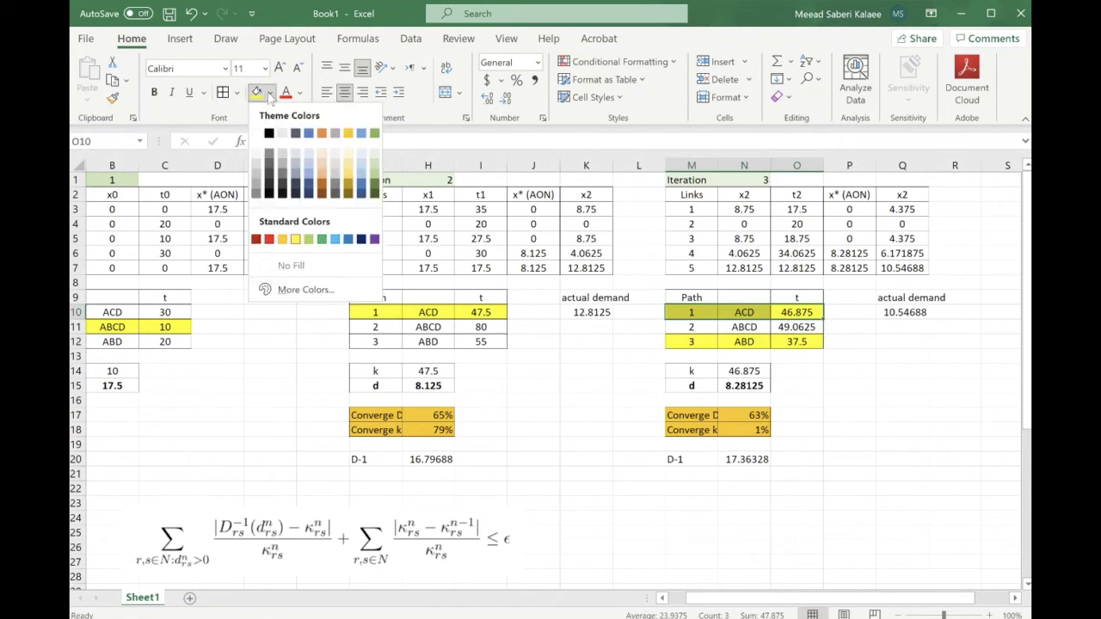
pyautogui.click(289, 262)
pyautogui.click(784, 341)
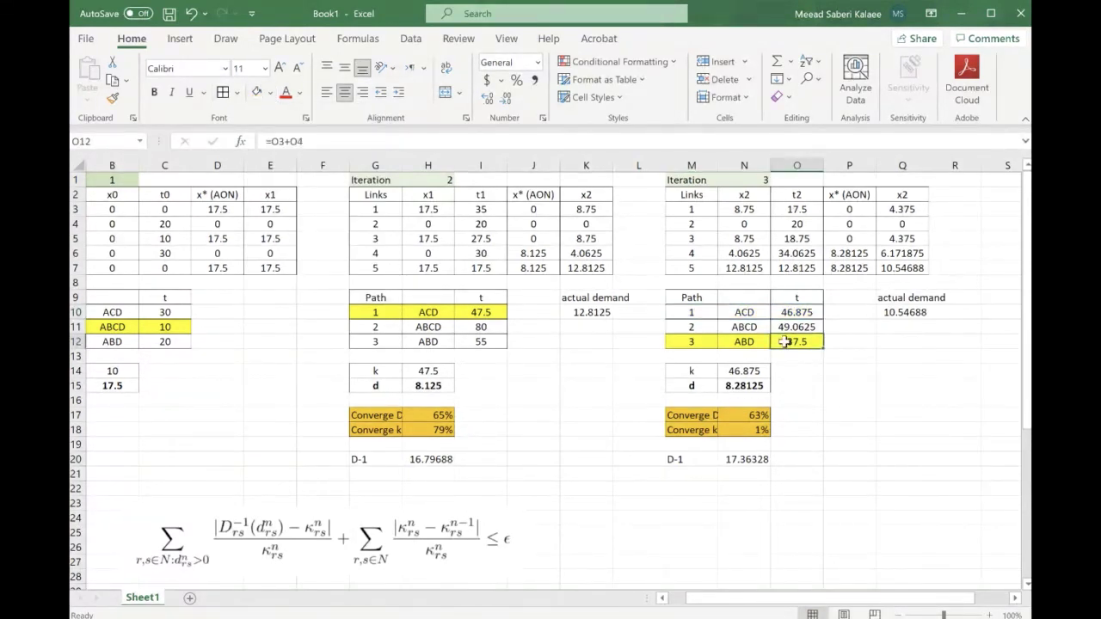
# - Move the network diagram back up to just beneath the iteration 3 D-1 row
pyautogui.scroll(-3, 731, 432)
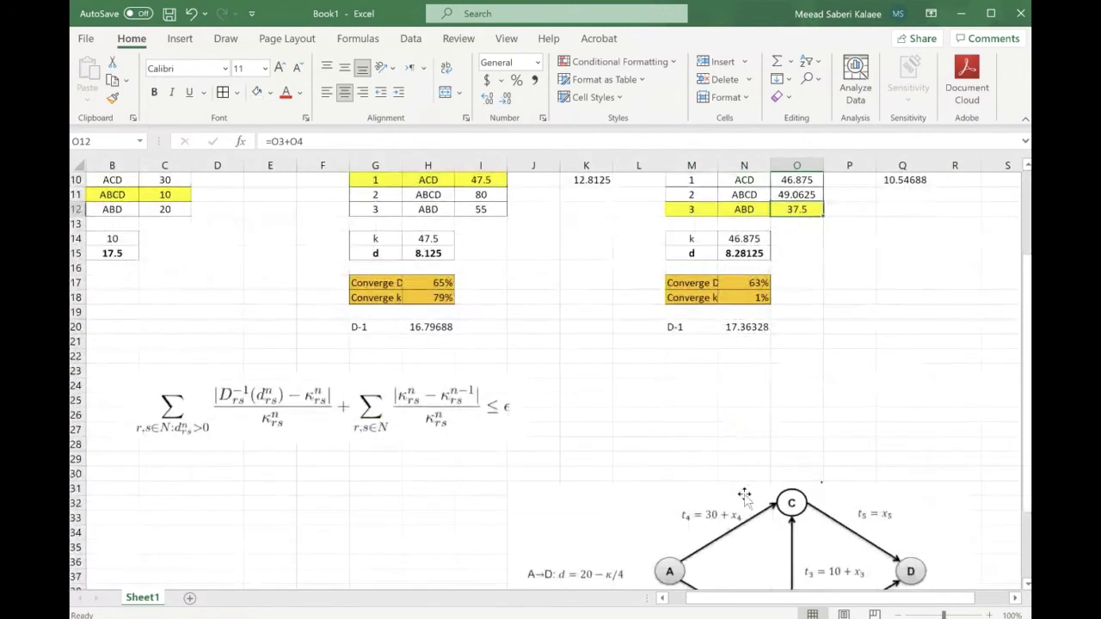
pyautogui.moveTo(746, 513); pyautogui.dragTo(805, 418)
pyautogui.click(830, 387)
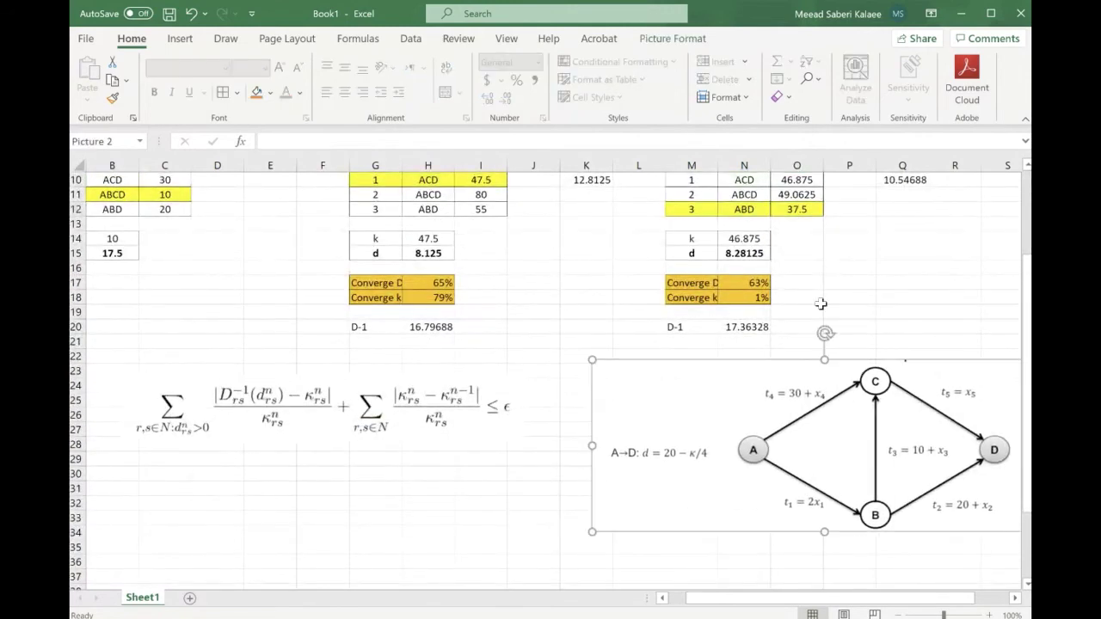
# - Point the iteration 3 k value in N14 to the path ABD travel time with =O12
pyautogui.hscroll(3, 821, 303)
pyautogui.scroll(3, 821, 303)
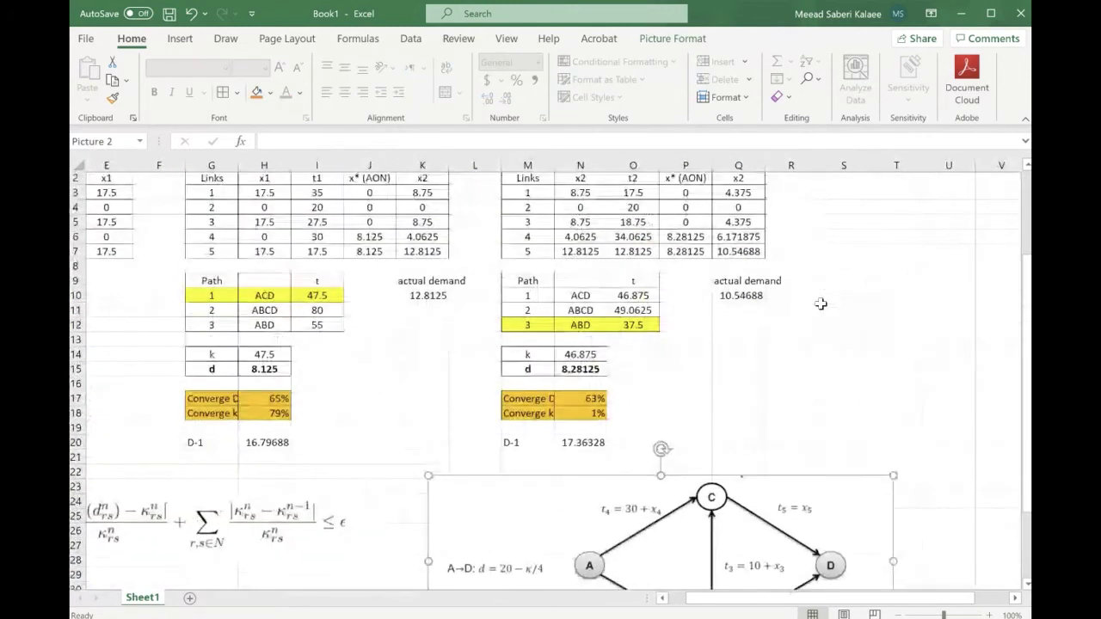
pyautogui.moveTo(623, 327); pyautogui.dragTo(546, 329)
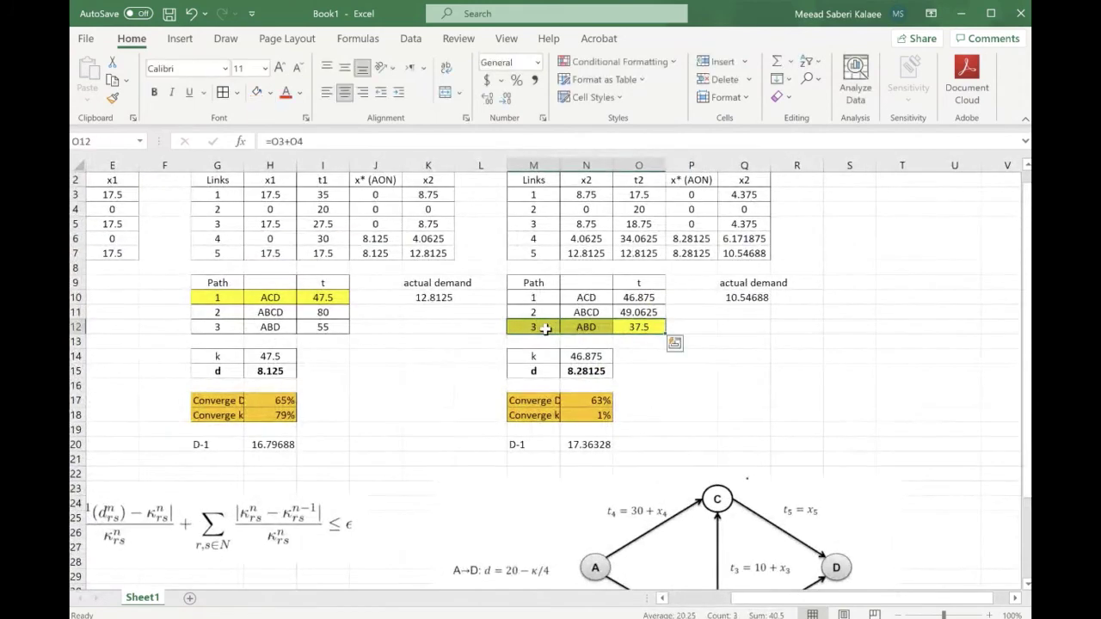
pyautogui.click(596, 370)
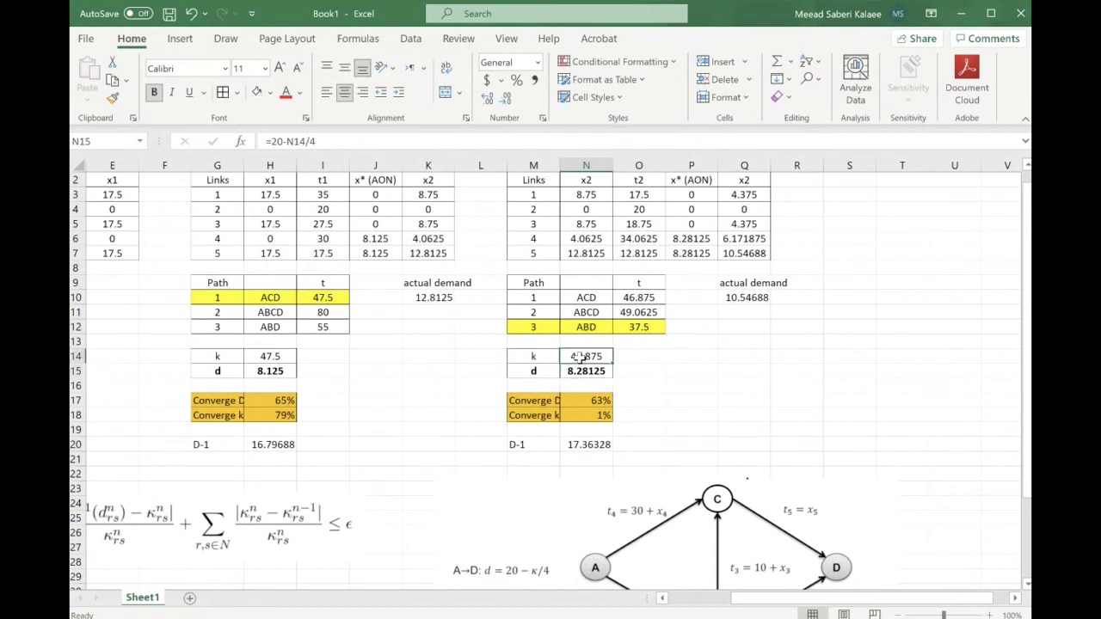
pyautogui.click(581, 356)
pyautogui.click(314, 139)
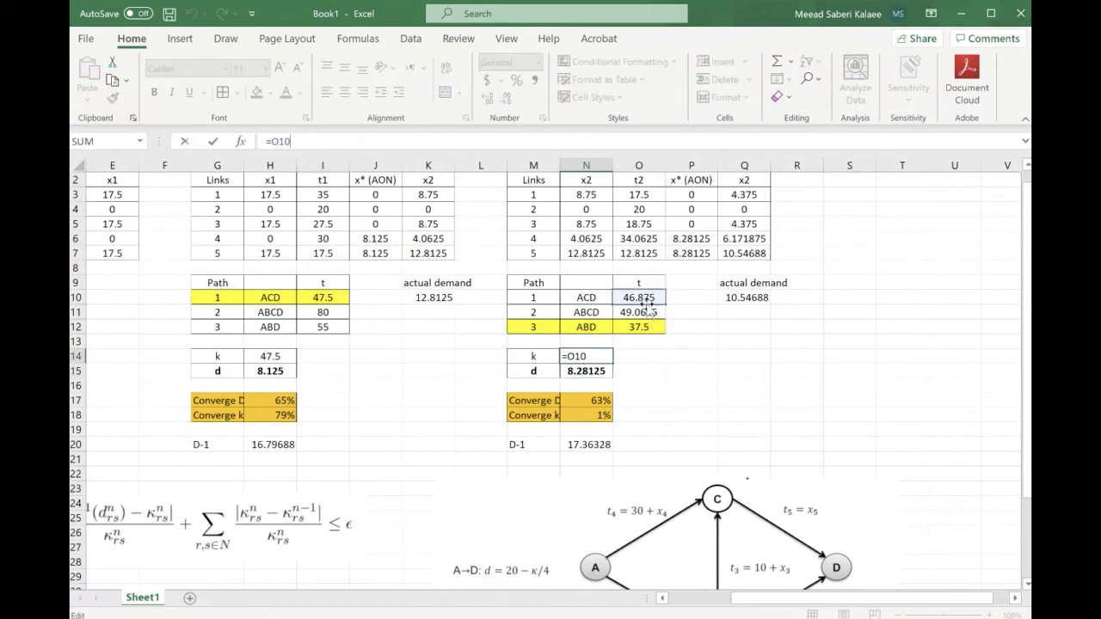
pyautogui.click(645, 327)
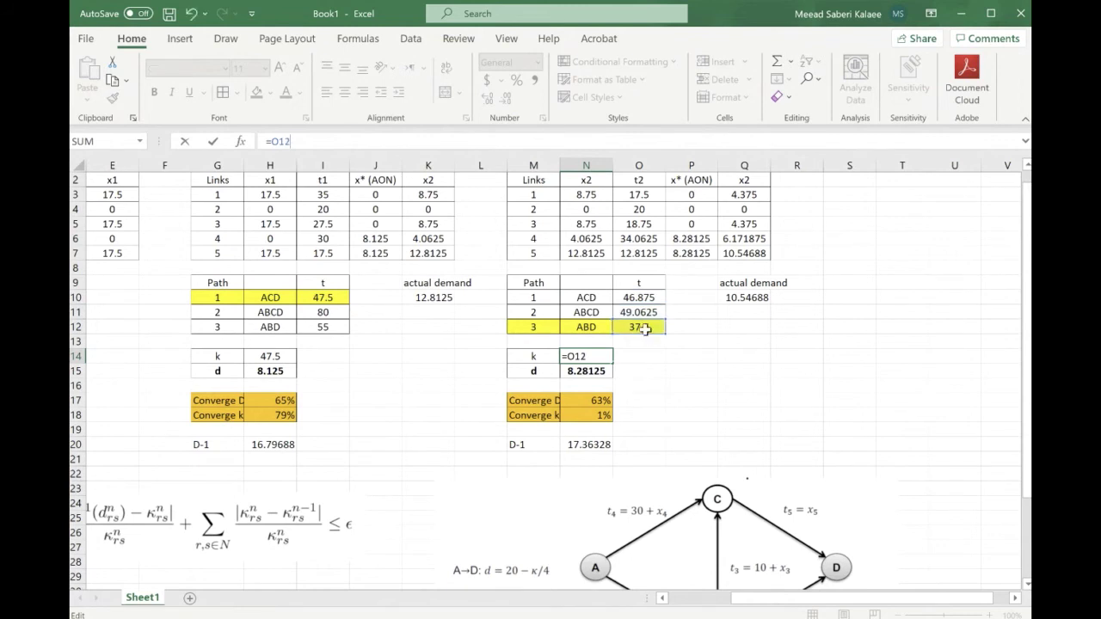
pyautogui.press('Return')
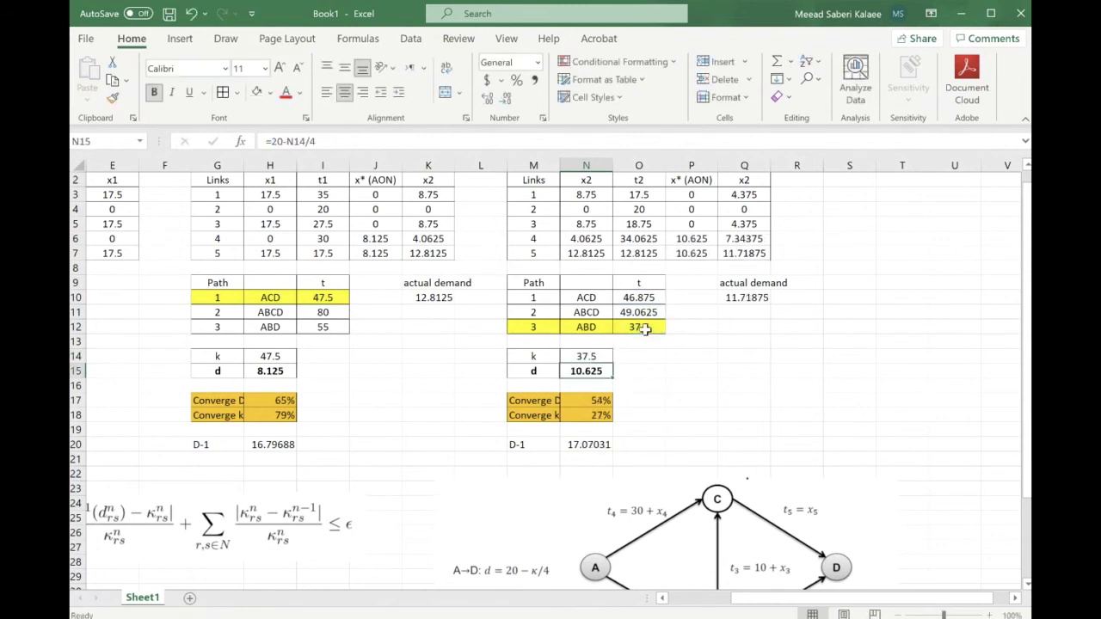
# - Compute the iteration 3 k value in N14 as the shortest path time with =MIN(O10:O12)
pyautogui.click(583, 356)
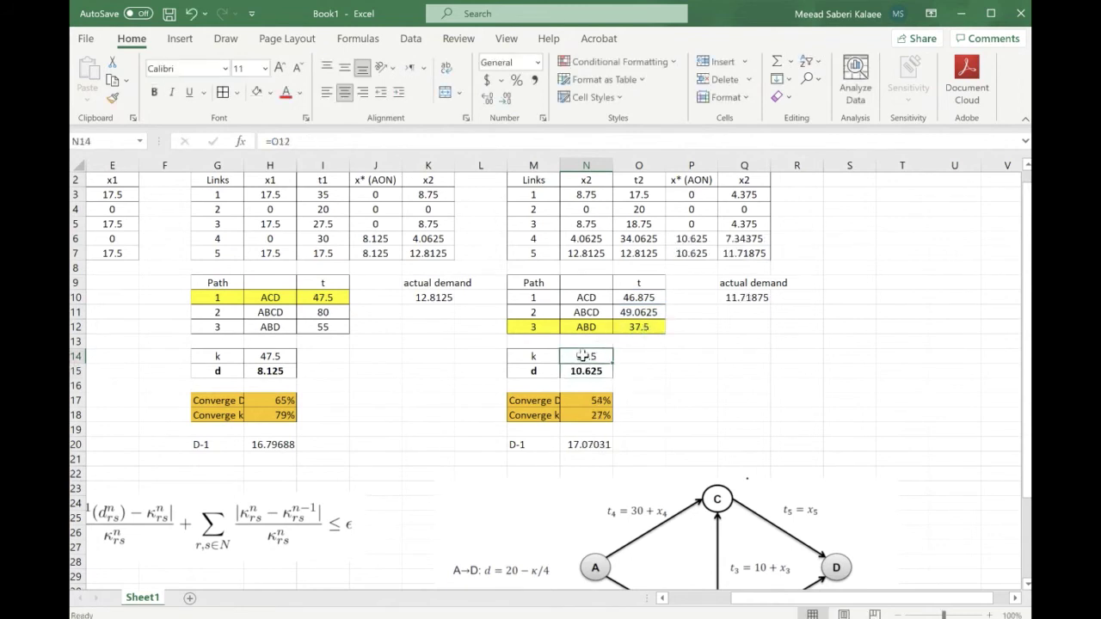
pyautogui.write('=min(')
pyautogui.moveTo(636, 298); pyautogui.dragTo(639, 325)
pyautogui.write(')')
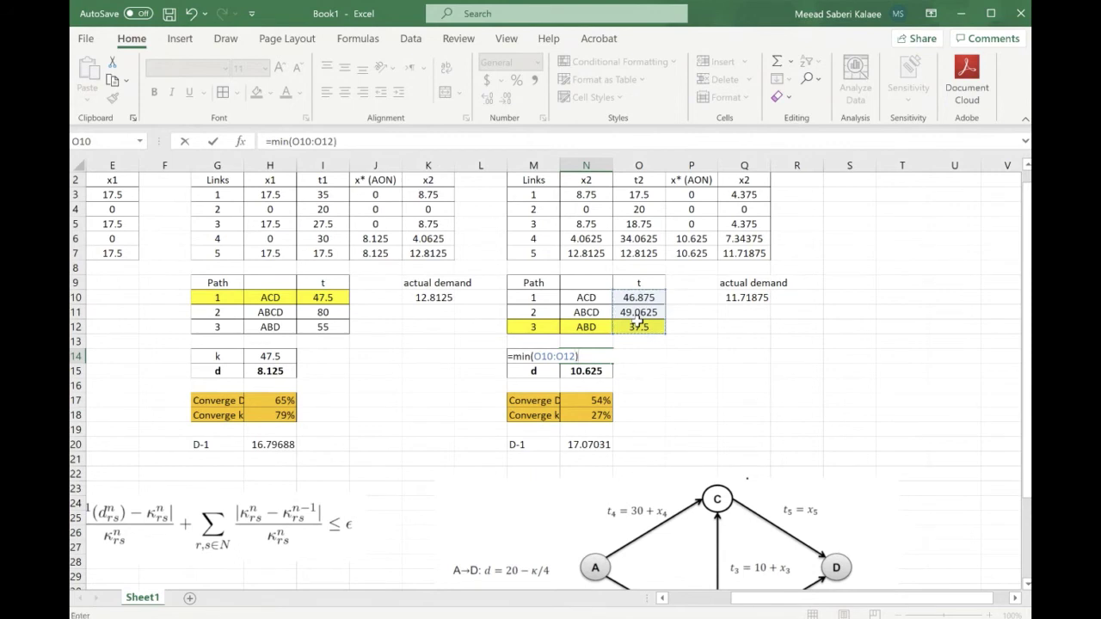
pyautogui.press('Return')
# - Compute the iteration 2 k value in H14 as the shortest path time with =MIN(I10:I12)
pyautogui.click(275, 357)
pyautogui.write('=min(')
pyautogui.moveTo(318, 297); pyautogui.dragTo(320, 324)
pyautogui.write(')')
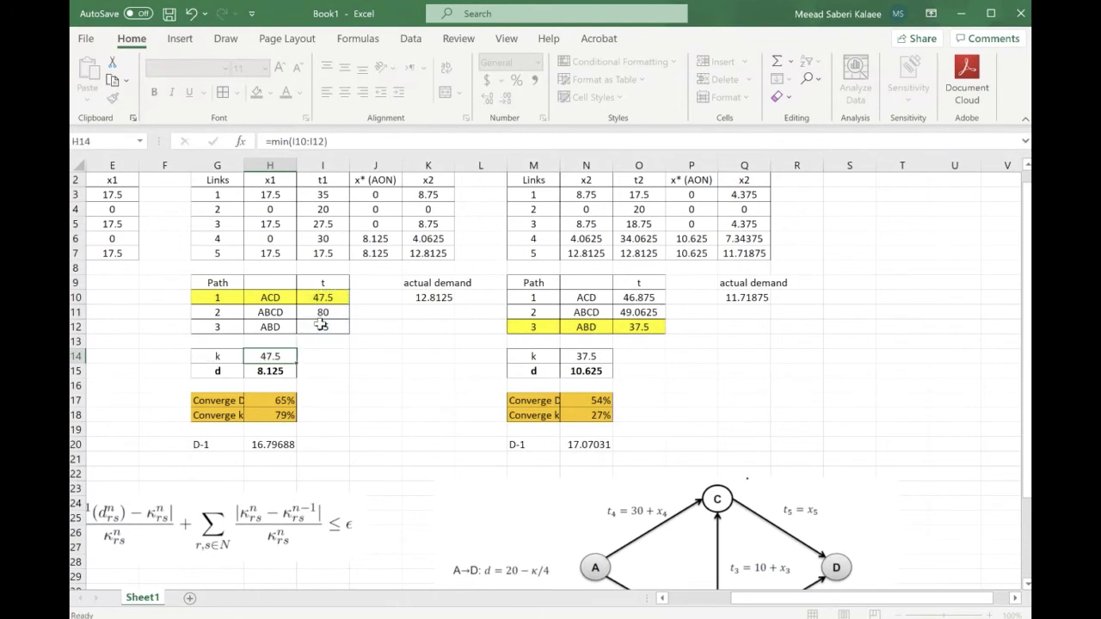
pyautogui.press('Return')
pyautogui.click(586, 356)
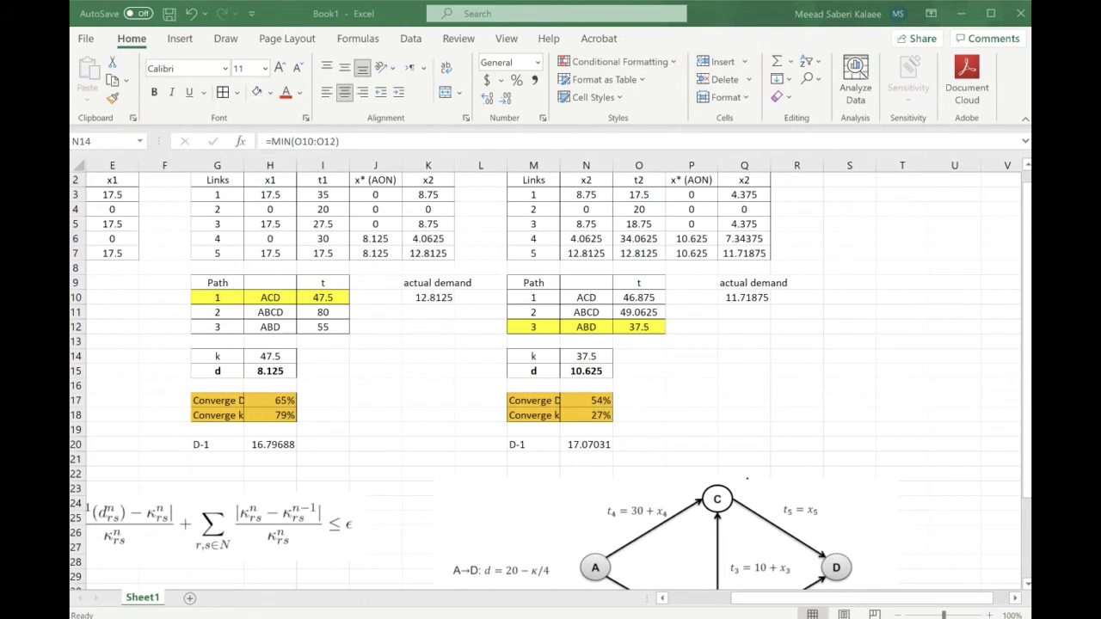
# - Circle the demand function d = 20 − κ/4 beside the network diagram and handwrite D⁻¹ = 20 − d/4 above it
pyautogui.click(587, 445)
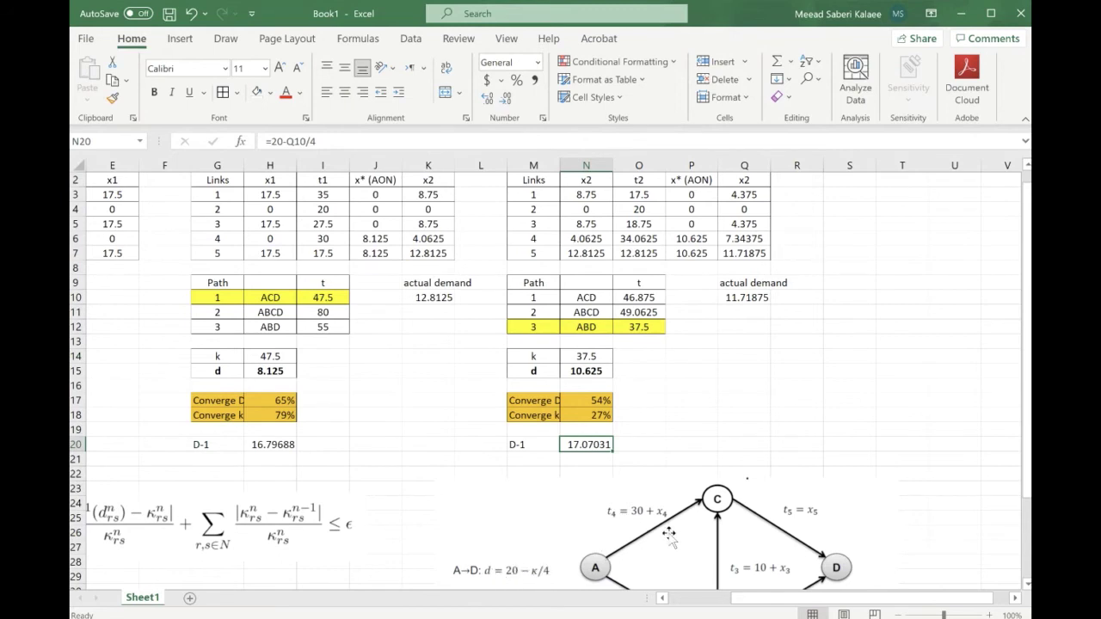
pyautogui.moveTo(539, 583)
pyautogui.mouseDown()
pyautogui.moveTo(499, 555)
pyautogui.moveTo(537, 583)
pyautogui.mouseUp()
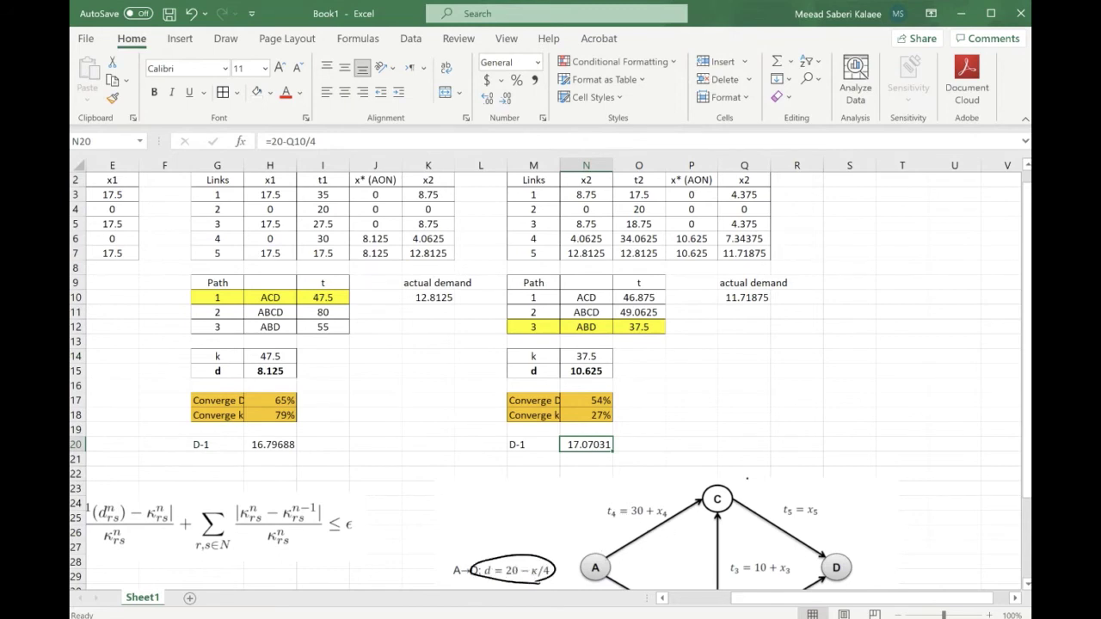
pyautogui.moveTo(450, 516); pyautogui.dragTo(456, 536)
pyautogui.moveTo(461, 483); pyautogui.dragTo(469, 499)
pyautogui.moveTo(478, 524); pyautogui.dragTo(505, 511)
pyautogui.moveTo(519, 494); pyautogui.dragTo(588, 509)
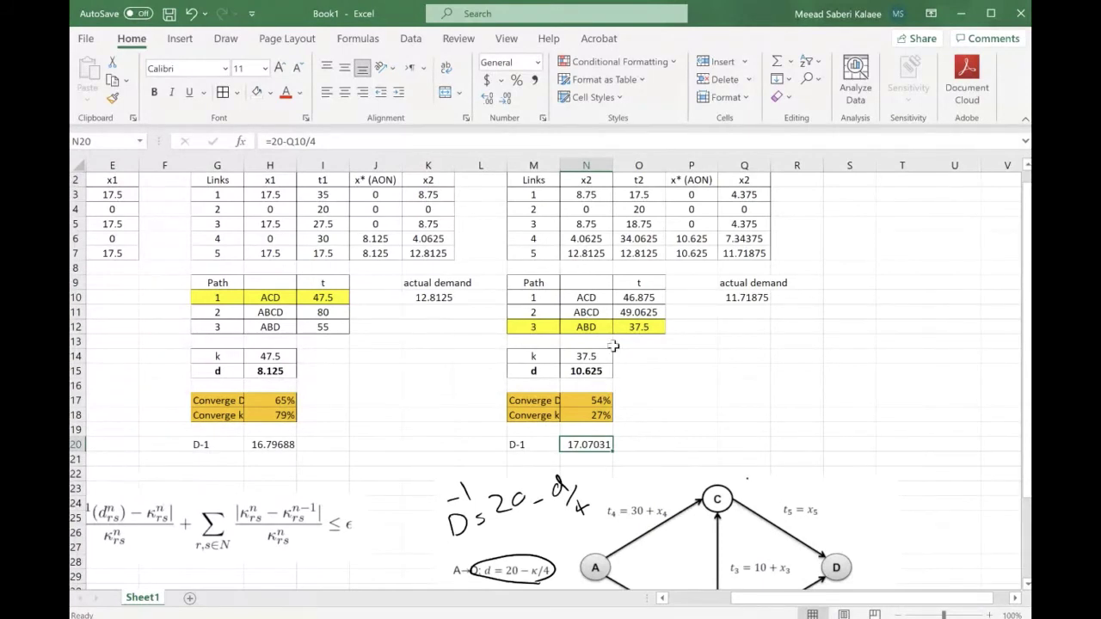
# - Check the iteration 3 formulas for the path ABD travel time in O12 and the demand d in N15
pyautogui.click(634, 327)
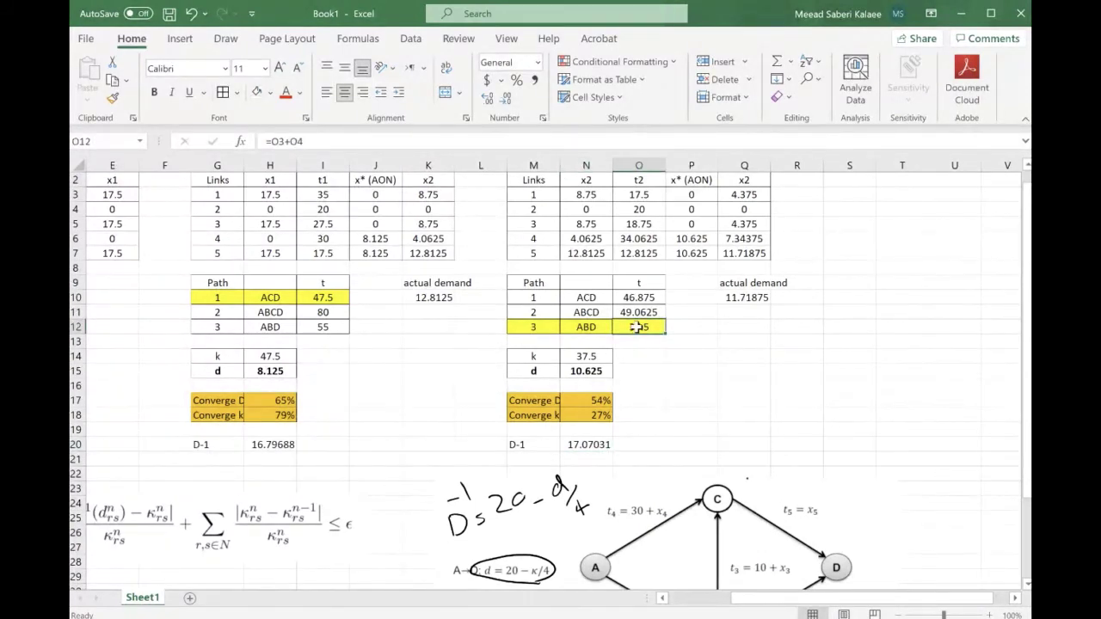
pyautogui.click(594, 368)
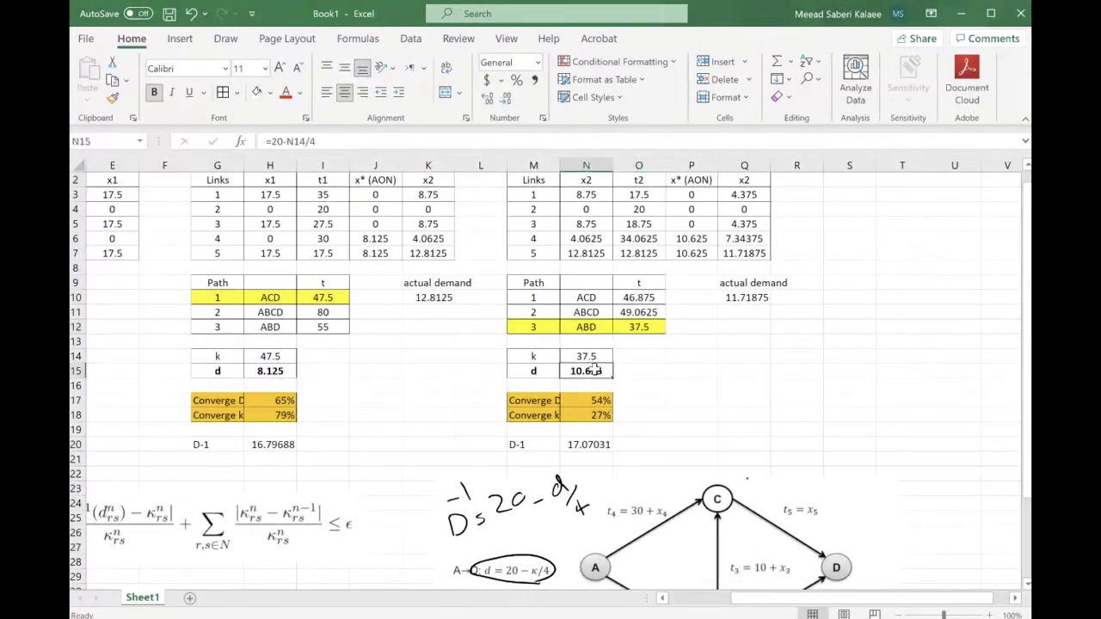
pyautogui.click(393, 142)
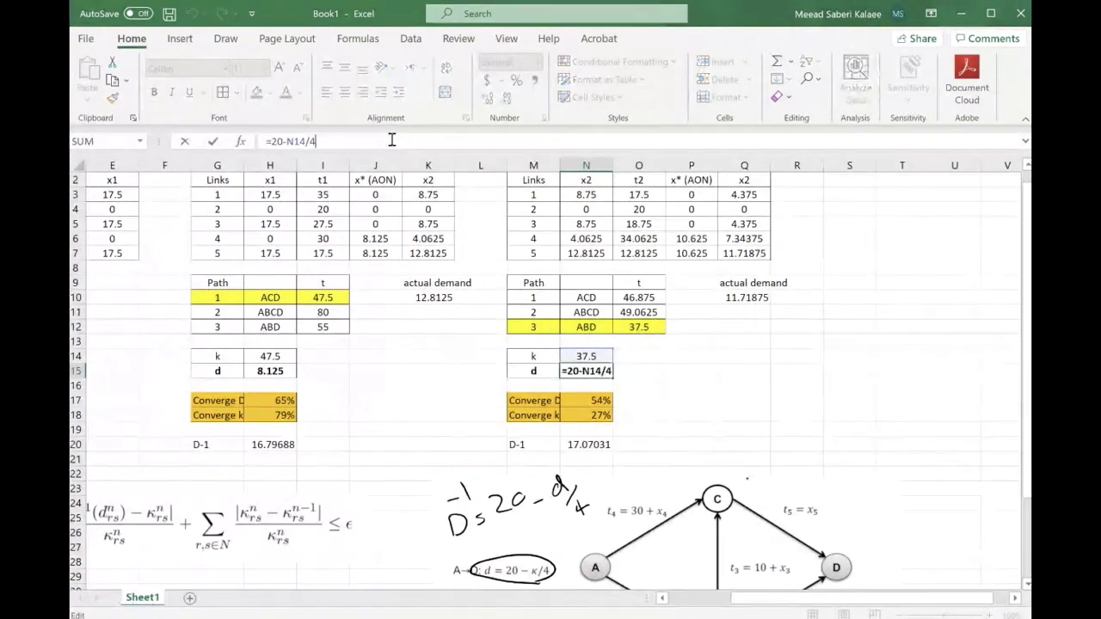
pyautogui.press('Return')
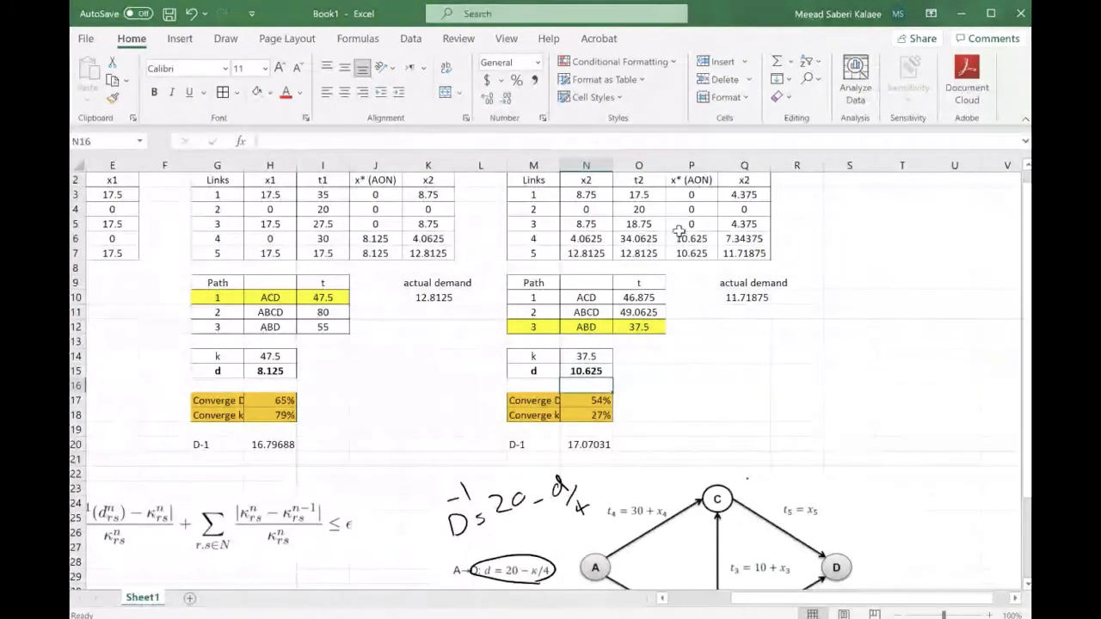
# - Compare the iteration 3 x* (AON) flows in P3:P7 with the path rows and the network diagram's links
pyautogui.click(679, 199)
pyautogui.moveTo(680, 215); pyautogui.dragTo(681, 247)
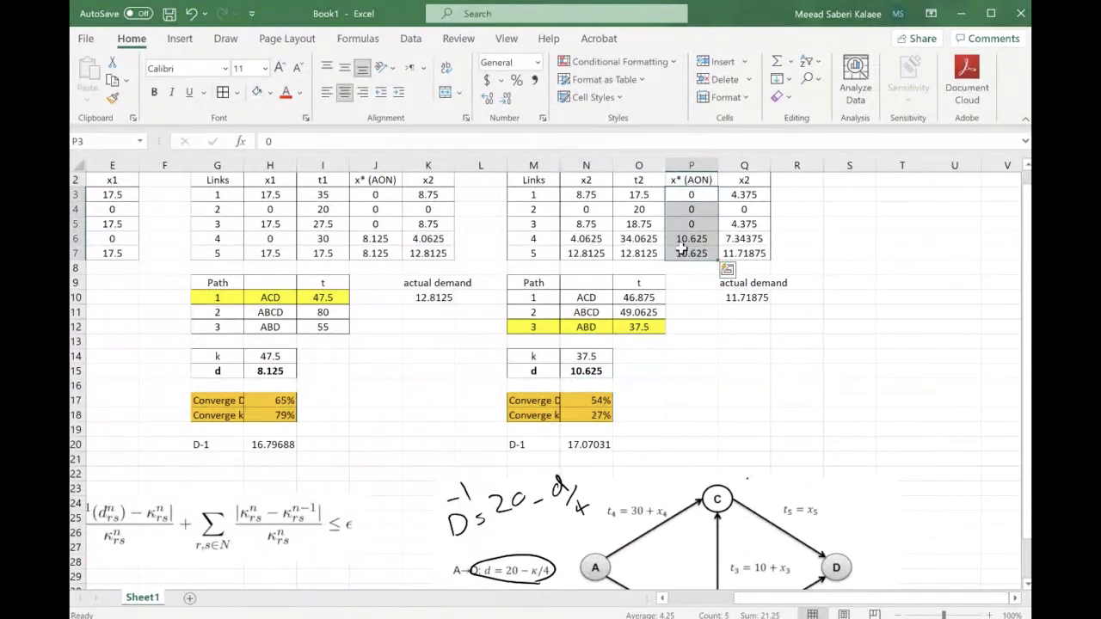
pyautogui.click(638, 315)
pyautogui.moveTo(637, 317); pyautogui.dragTo(538, 326)
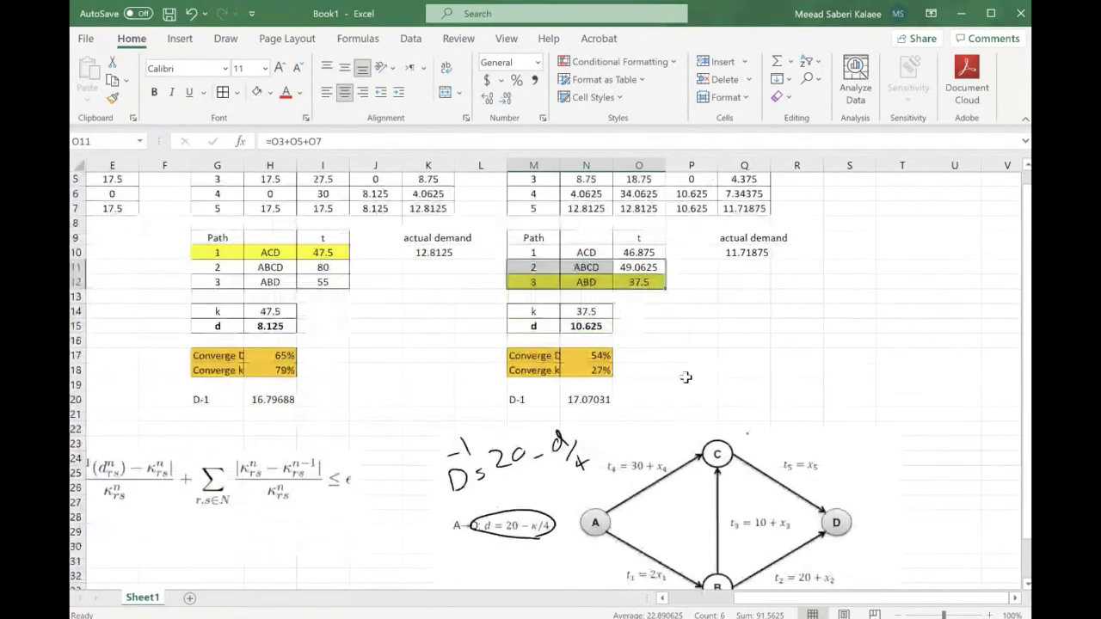
pyautogui.scroll(-1, 674, 381)
pyautogui.scroll(2, 701, 298)
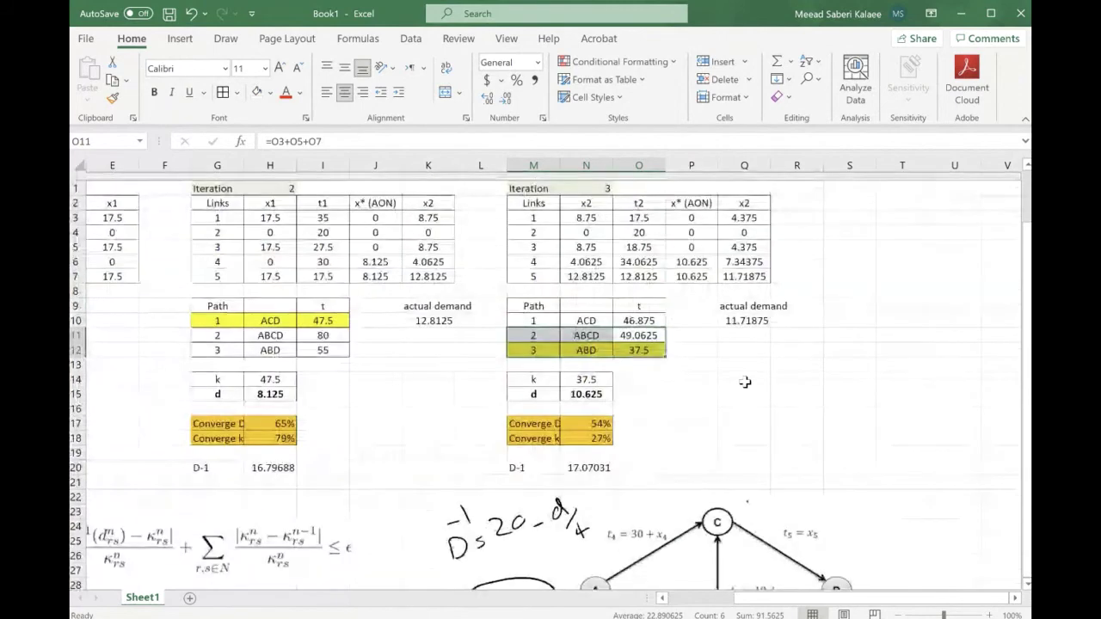
# - Set the iteration 3 x* (AON) flows of links 4 and 5 in P6:P7 to 0
pyautogui.click(686, 210)
pyautogui.press('Down')
pyautogui.press('Down')
pyautogui.press('Down')
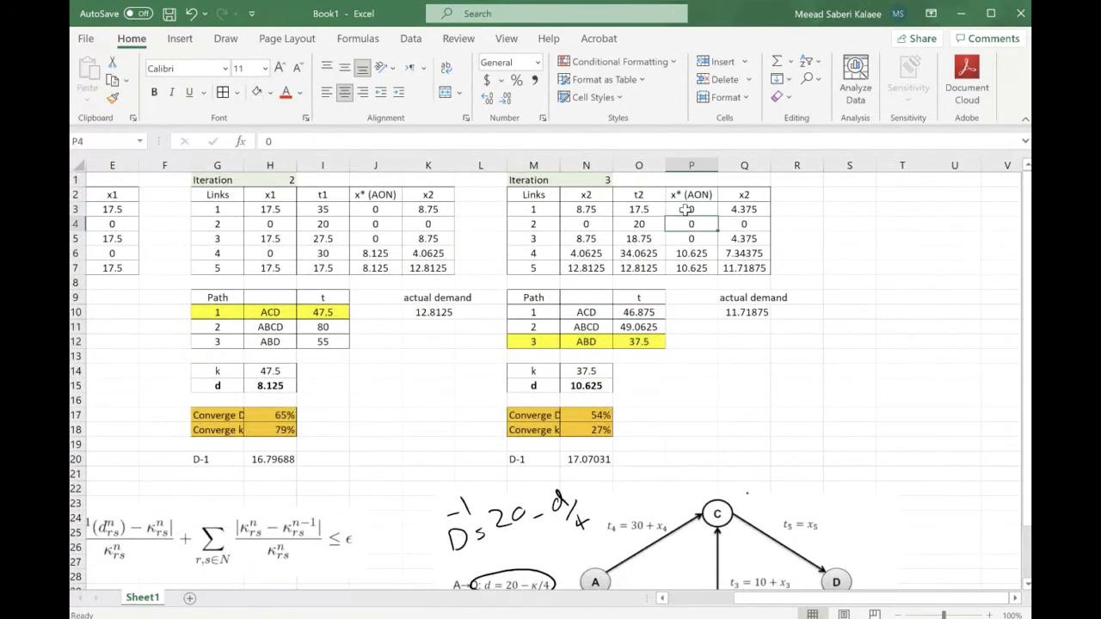
pyautogui.write('0')
pyautogui.press('Return')
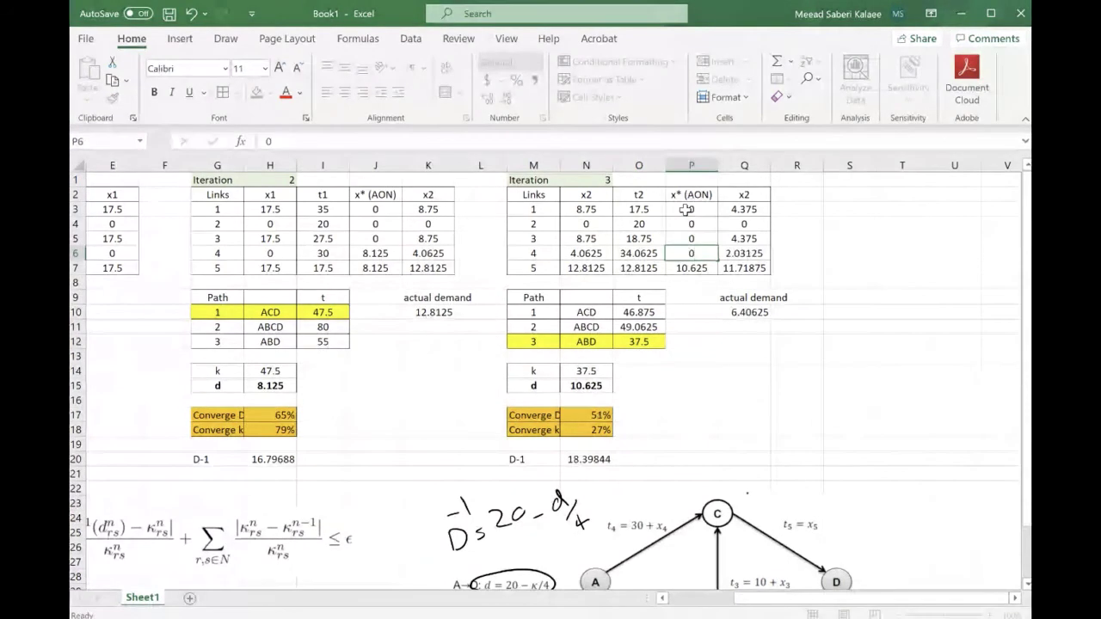
pyautogui.press('Return')
pyautogui.write('0')
# - Assign the iteration 3 demand to links 1 and 2 by entering =N15 in P3 and P4
pyautogui.click(685, 209)
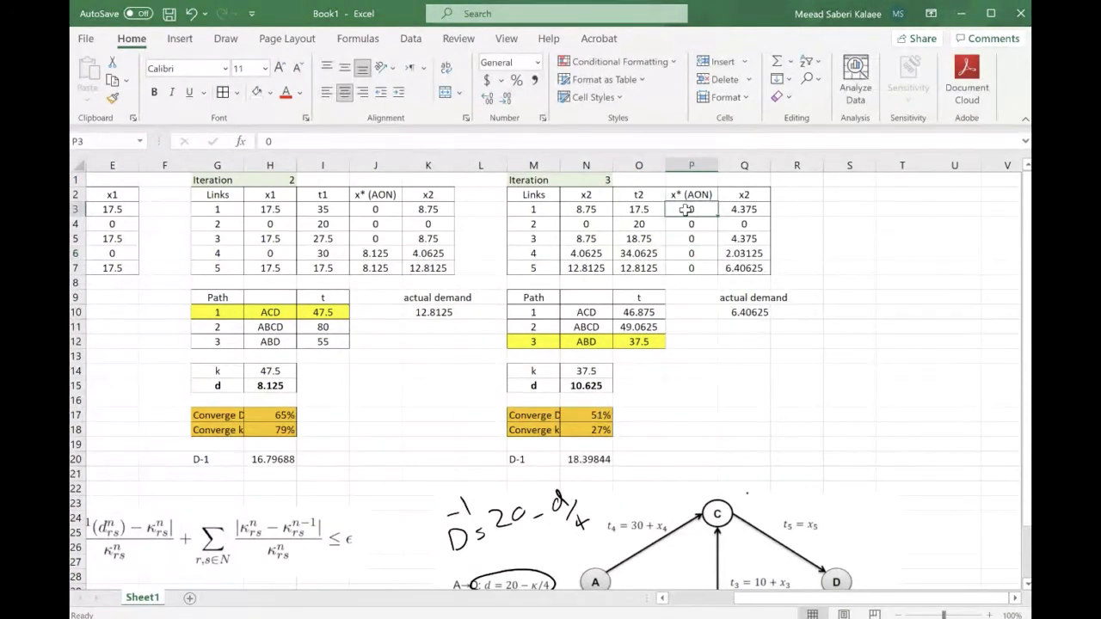
pyautogui.write('=')
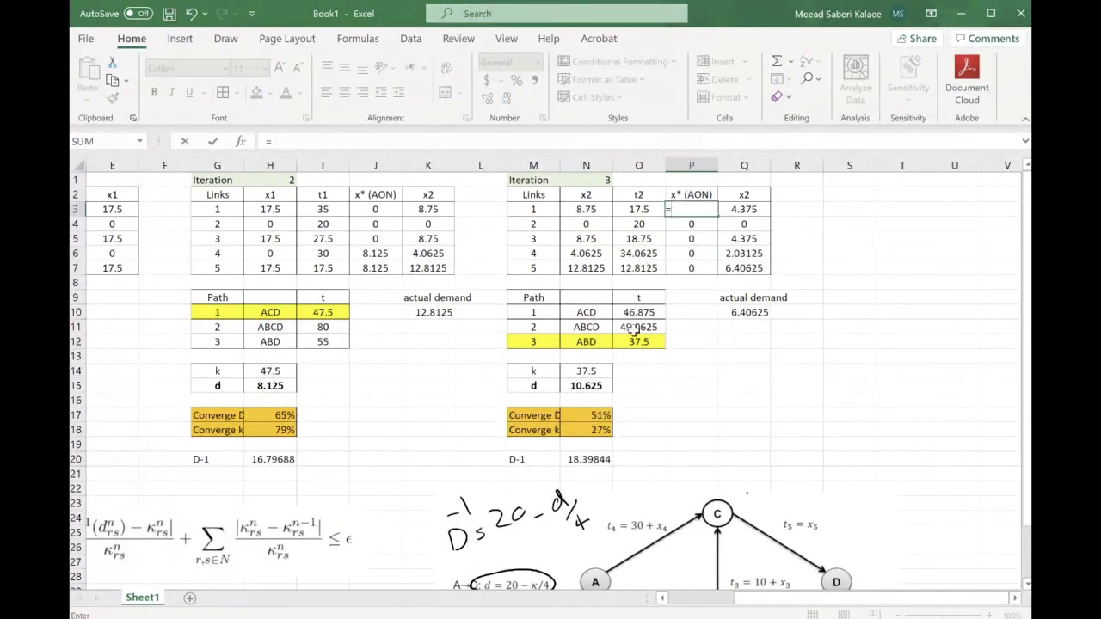
pyautogui.click(590, 386)
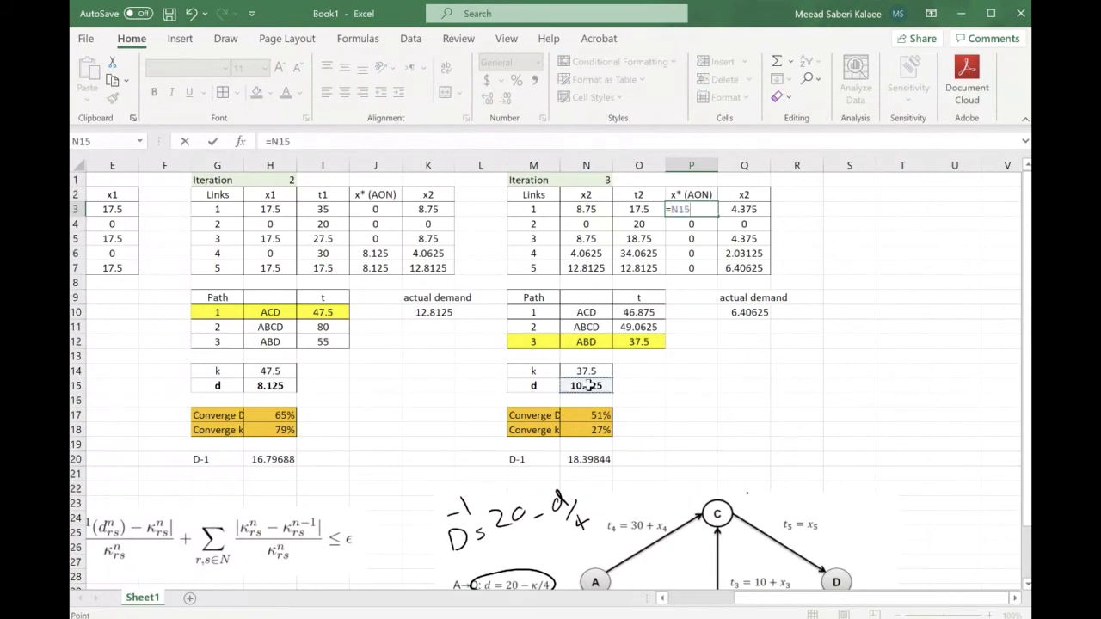
pyautogui.press('Return')
pyautogui.scroll(-4, 761, 413)
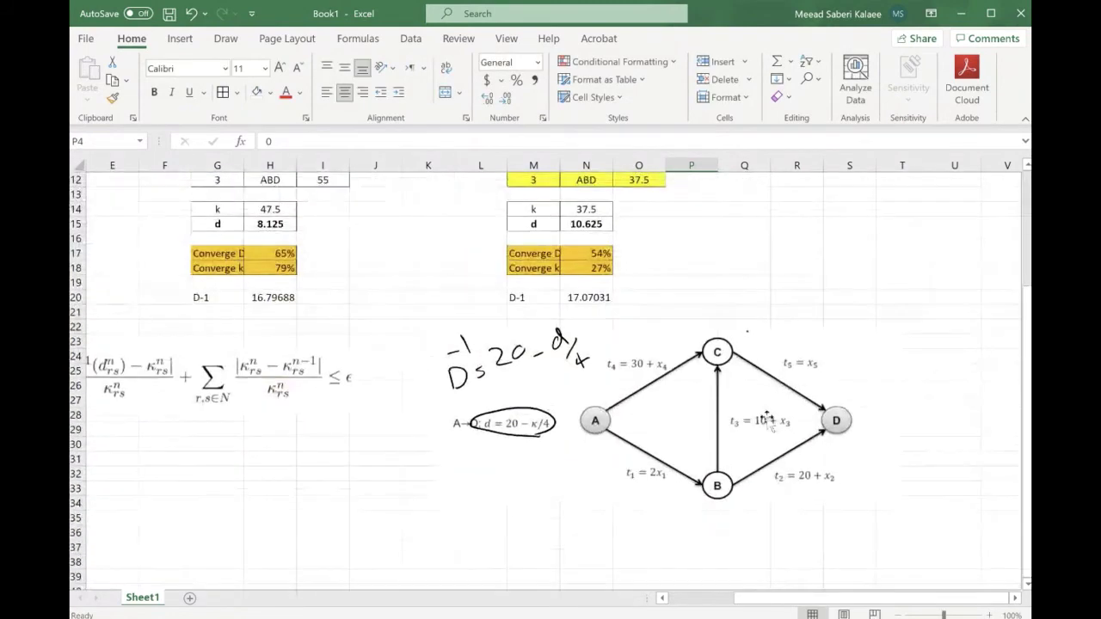
pyautogui.scroll(4, 768, 419)
pyautogui.write('=')
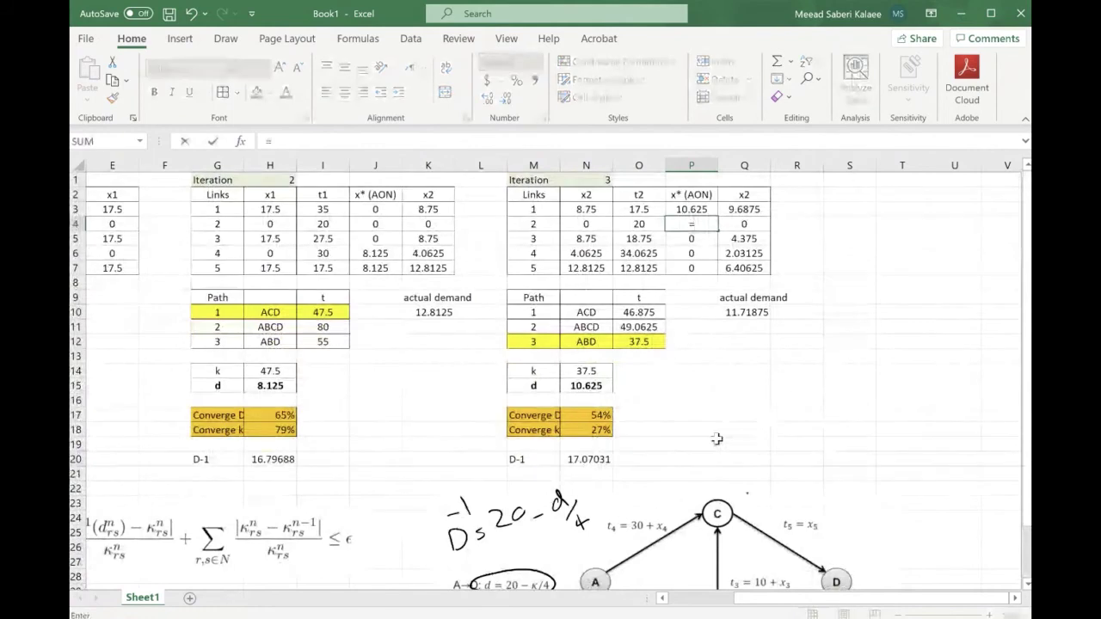
pyautogui.click(589, 386)
pyautogui.press('Return')
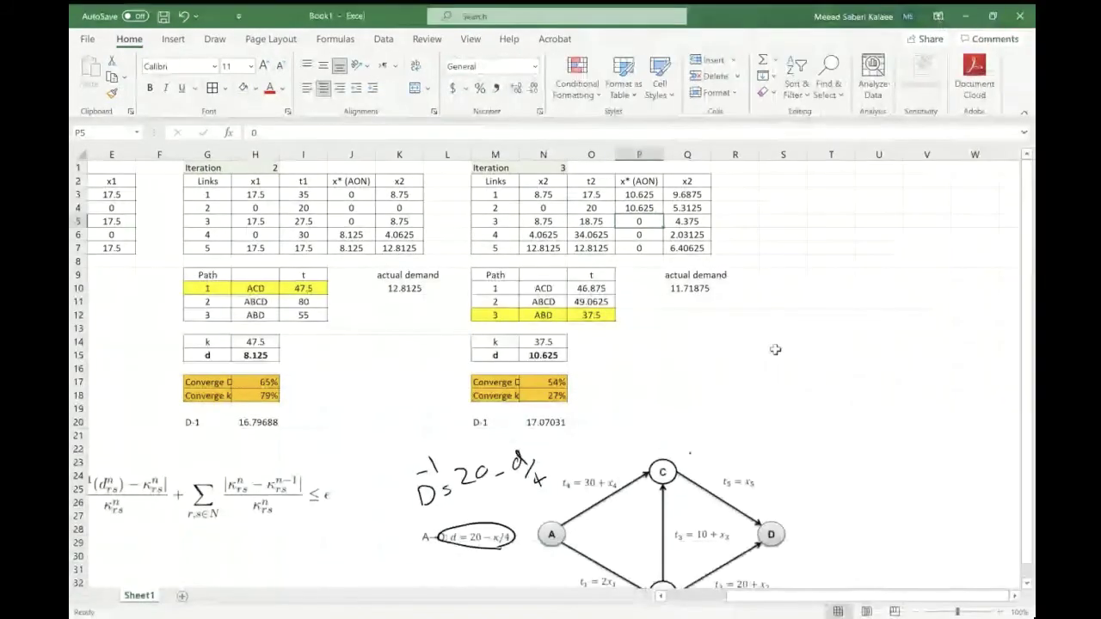
# - Change the flow update in Q3 to =N3+1/$N$1*(P3-N3) and fill it down through Q7
pyautogui.moveTo(697, 514)
pyautogui.mouseDown()
pyautogui.moveTo(821, 481)
pyautogui.moveTo(698, 511)
pyautogui.mouseUp()
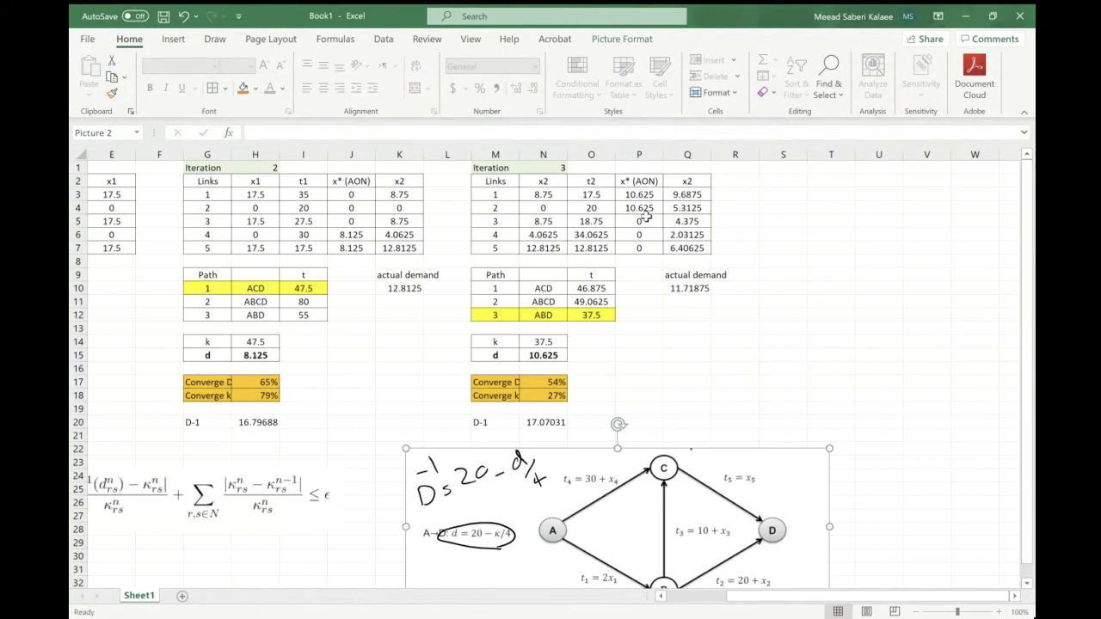
pyautogui.click(675, 196)
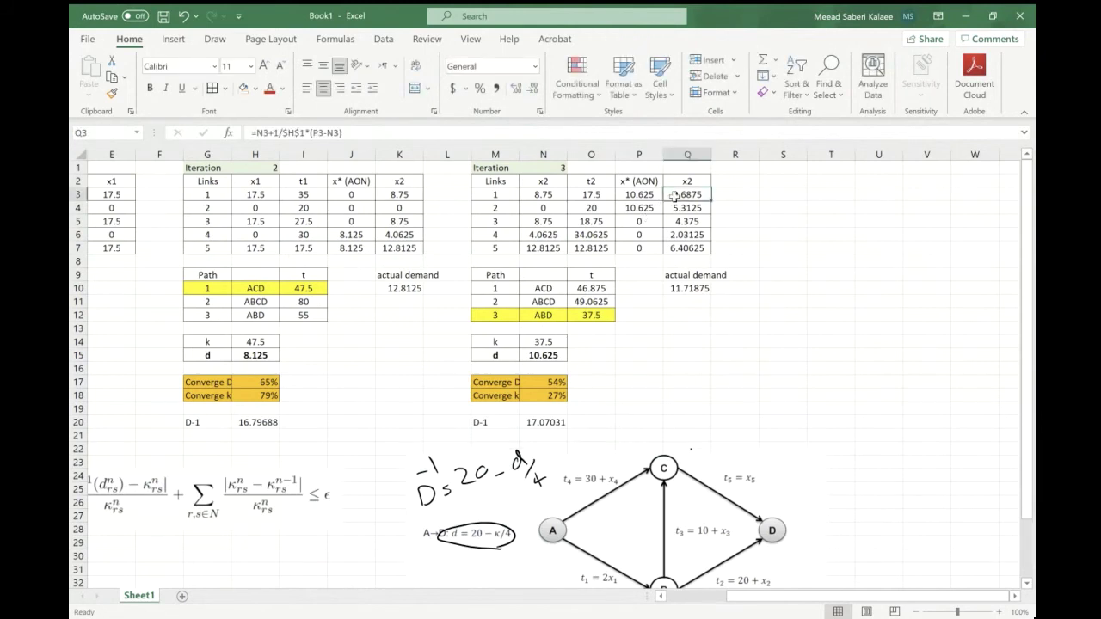
pyautogui.click(394, 133)
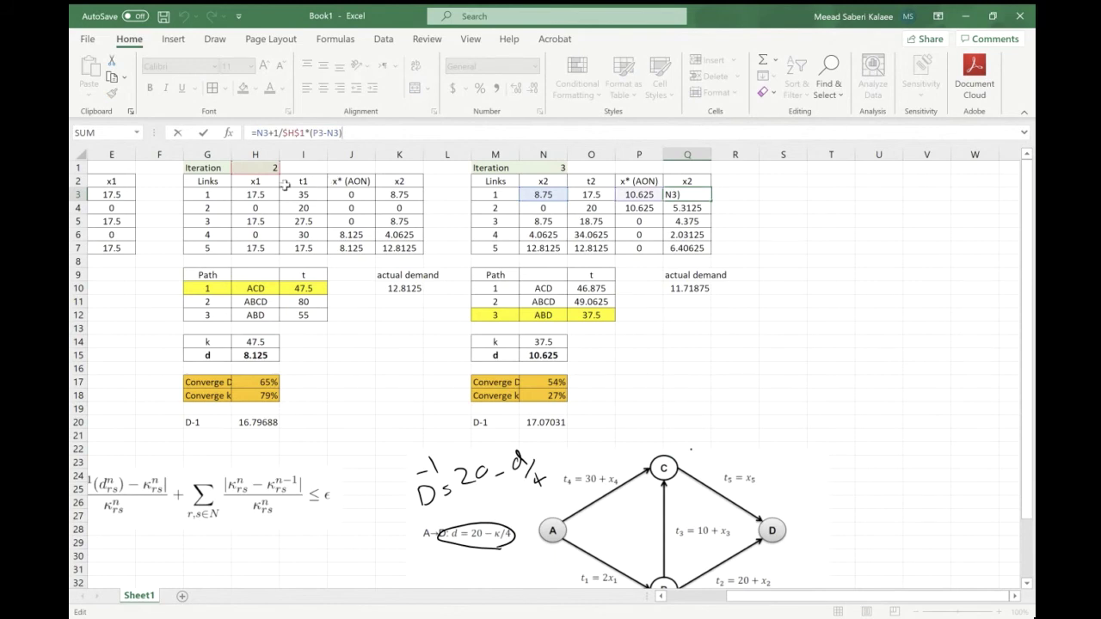
pyautogui.moveTo(269, 179); pyautogui.dragTo(526, 166)
pyautogui.press('Return')
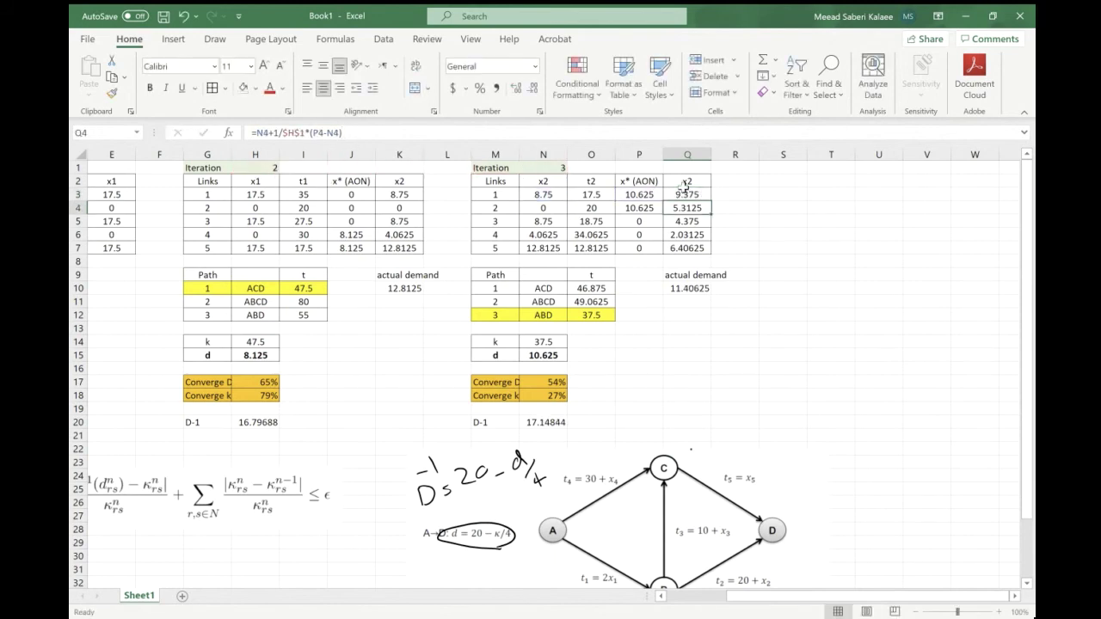
pyautogui.click(702, 193)
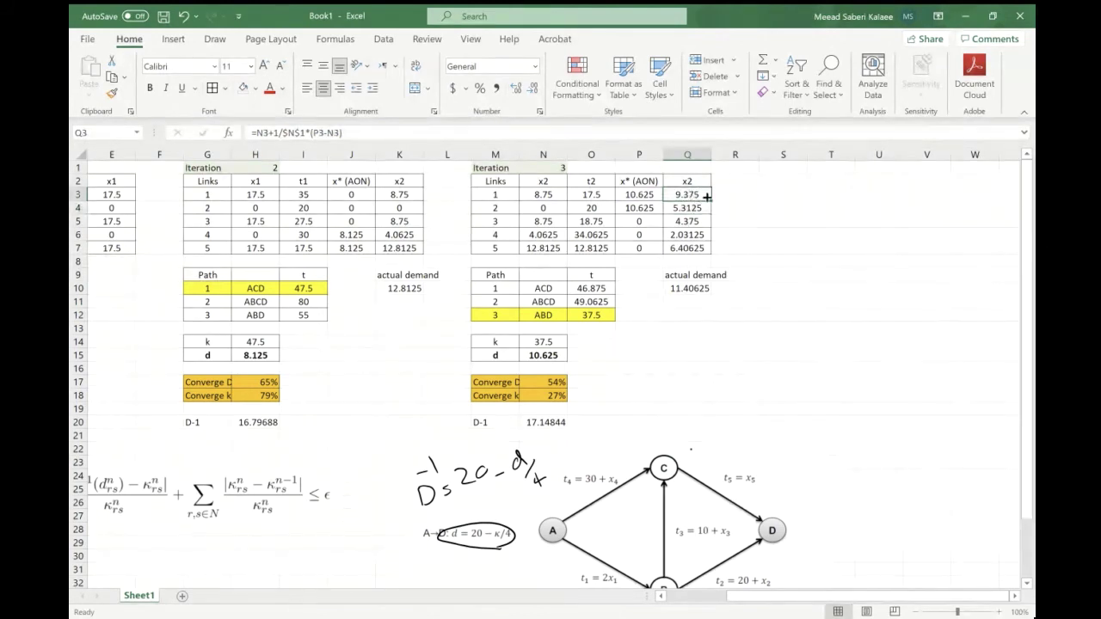
pyautogui.moveTo(710, 200); pyautogui.dragTo(707, 249)
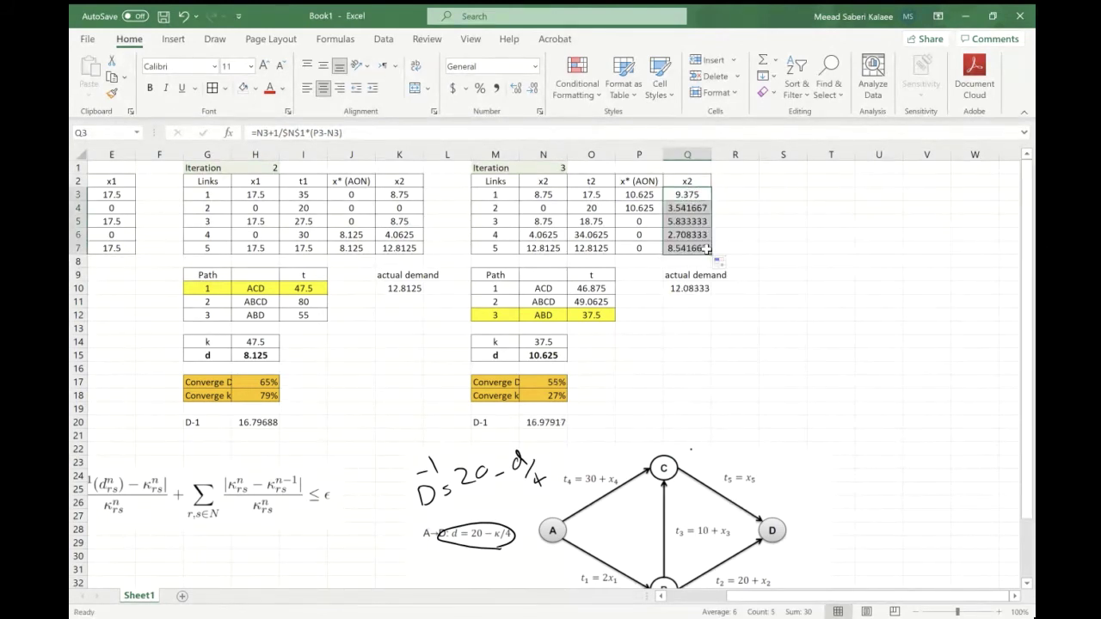
pyautogui.click(680, 209)
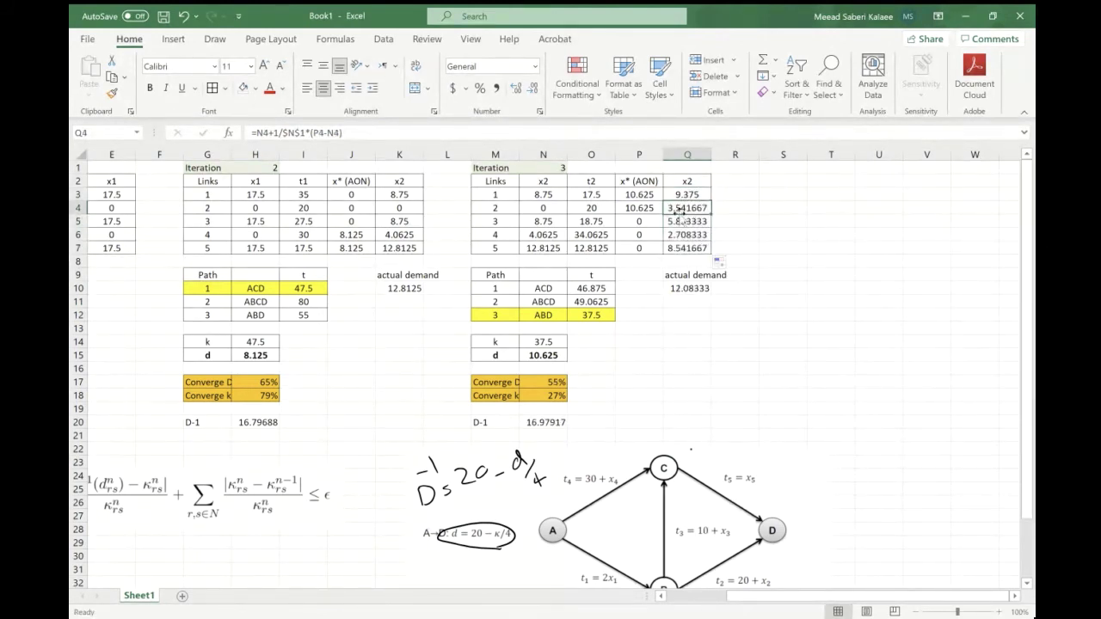
pyautogui.click(418, 138)
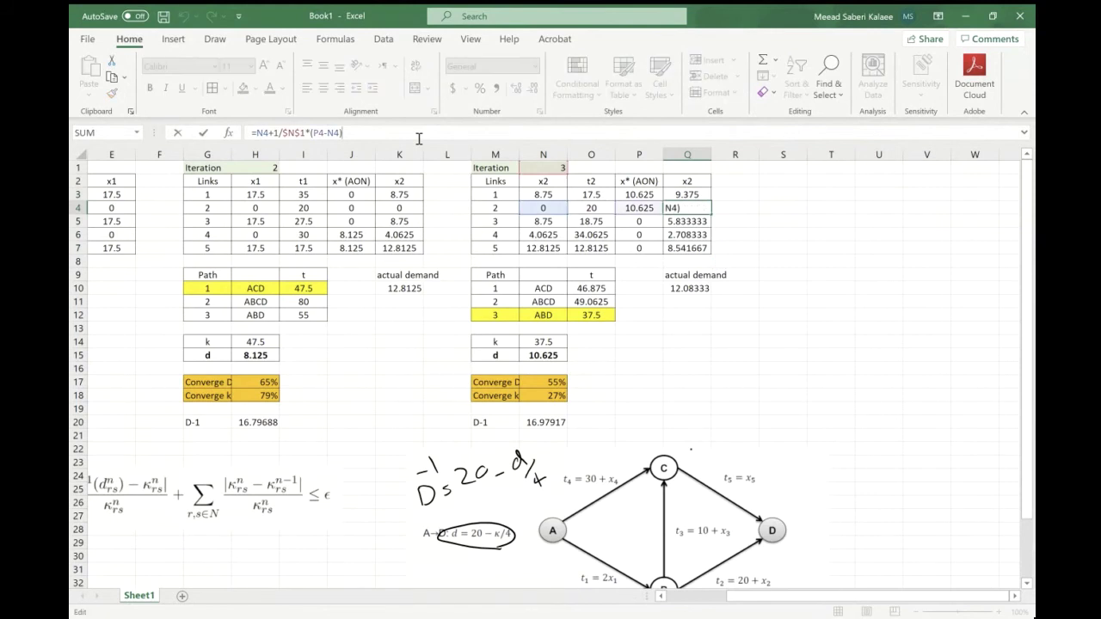
pyautogui.click(557, 169)
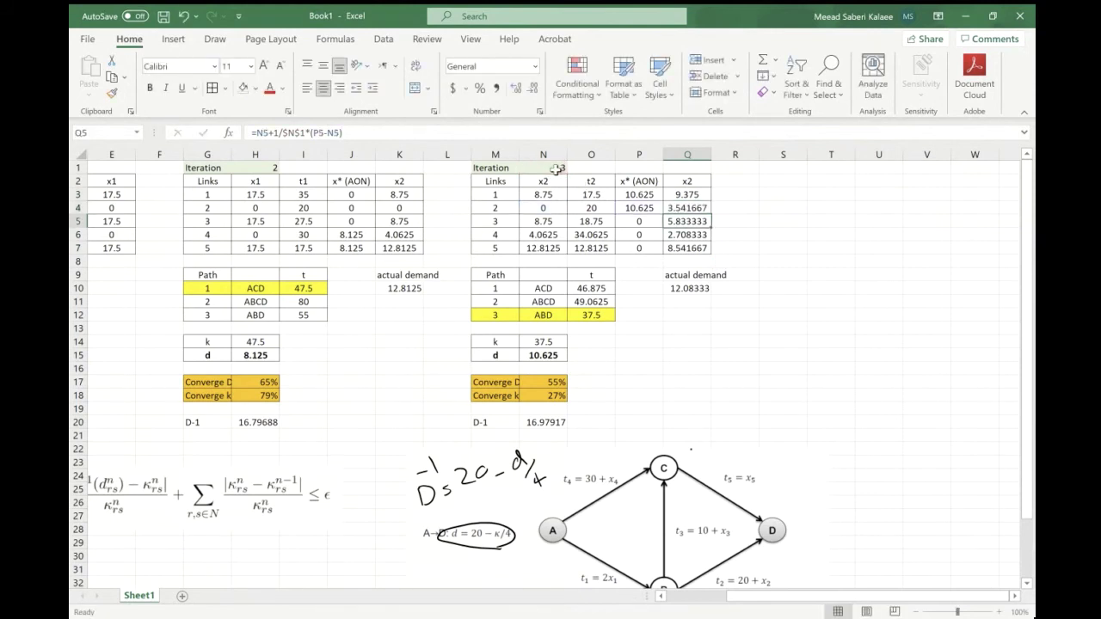
# - Rename the iteration 3 updated flow header in Q2 as x3
pyautogui.click(689, 181)
pyautogui.click(299, 139)
pyautogui.press('BackSpace')
pyautogui.write('3')
pyautogui.press('Return')
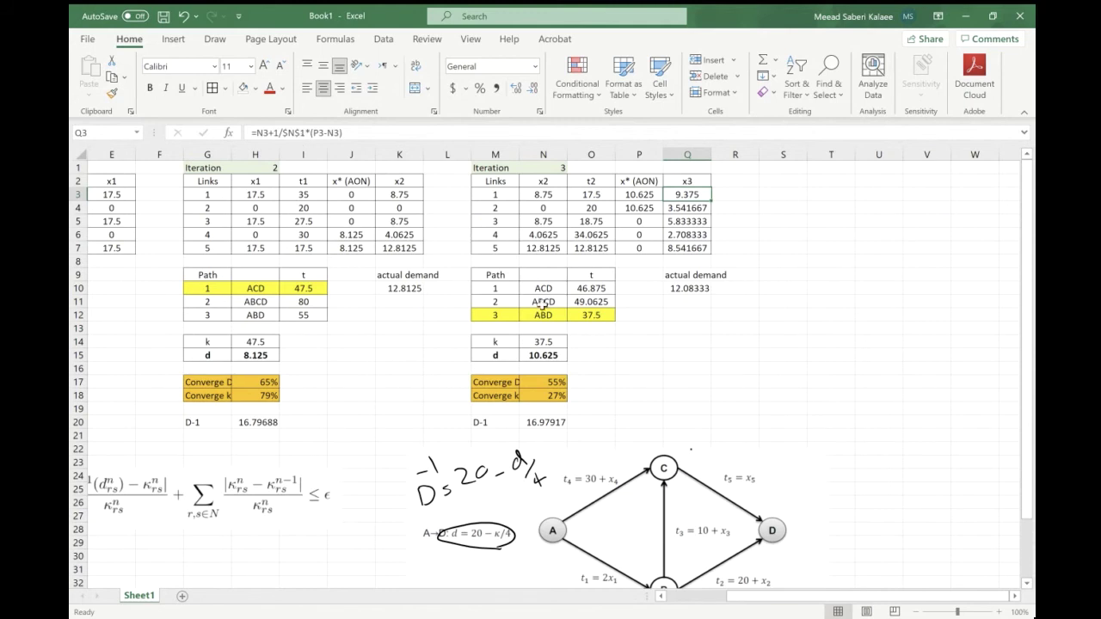
# - Check which link flows the iteration 3 actual demand formula in Q10 adds up
pyautogui.click(687, 291)
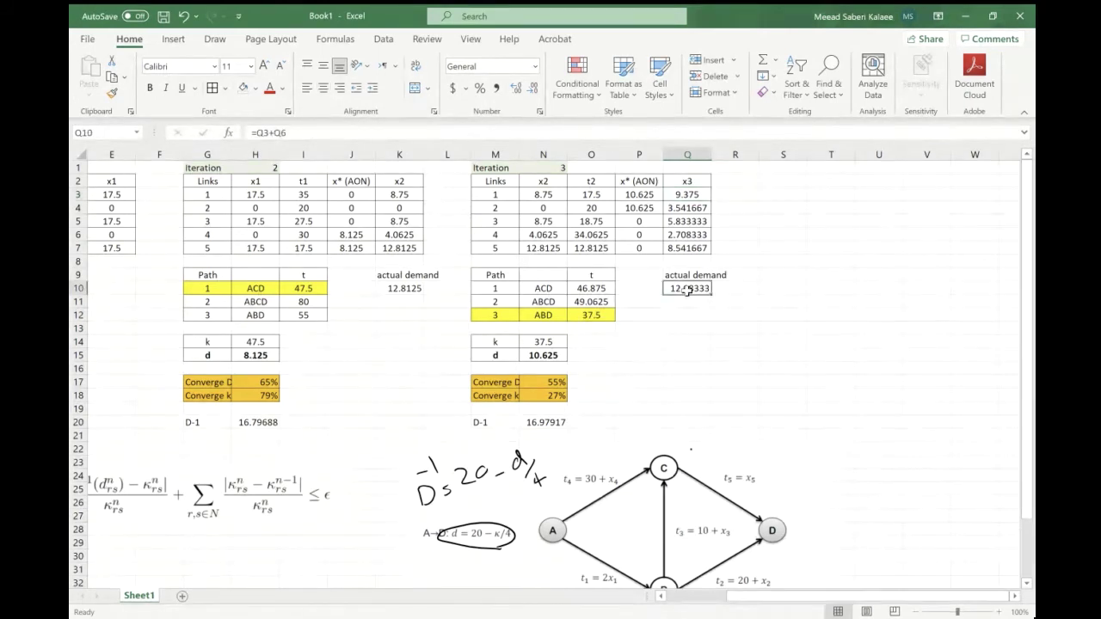
pyautogui.click(295, 135)
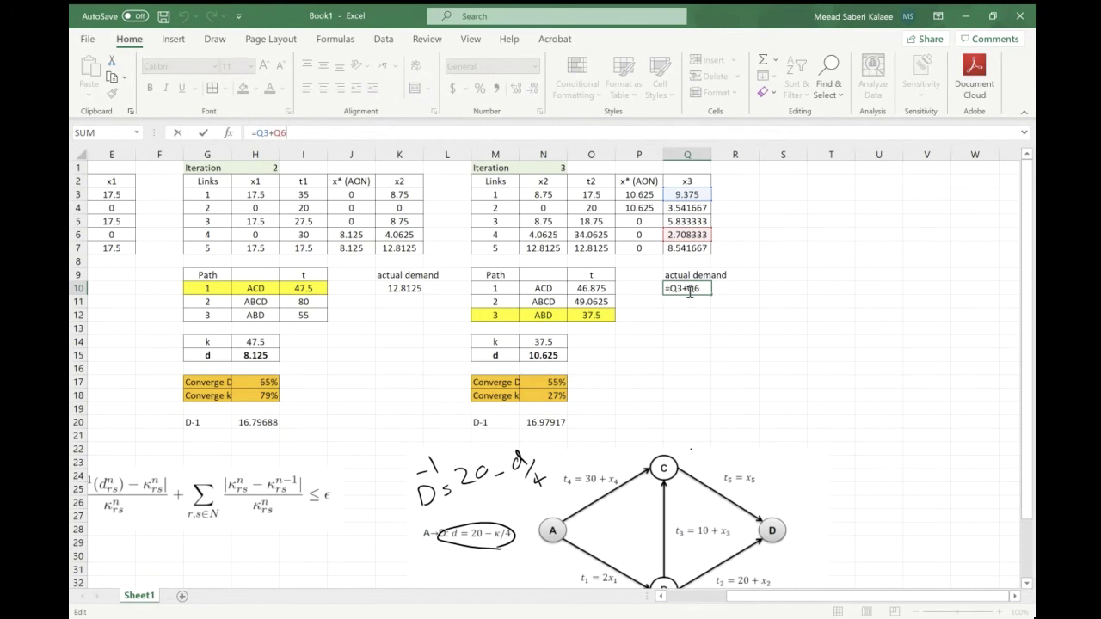
pyautogui.press('Return')
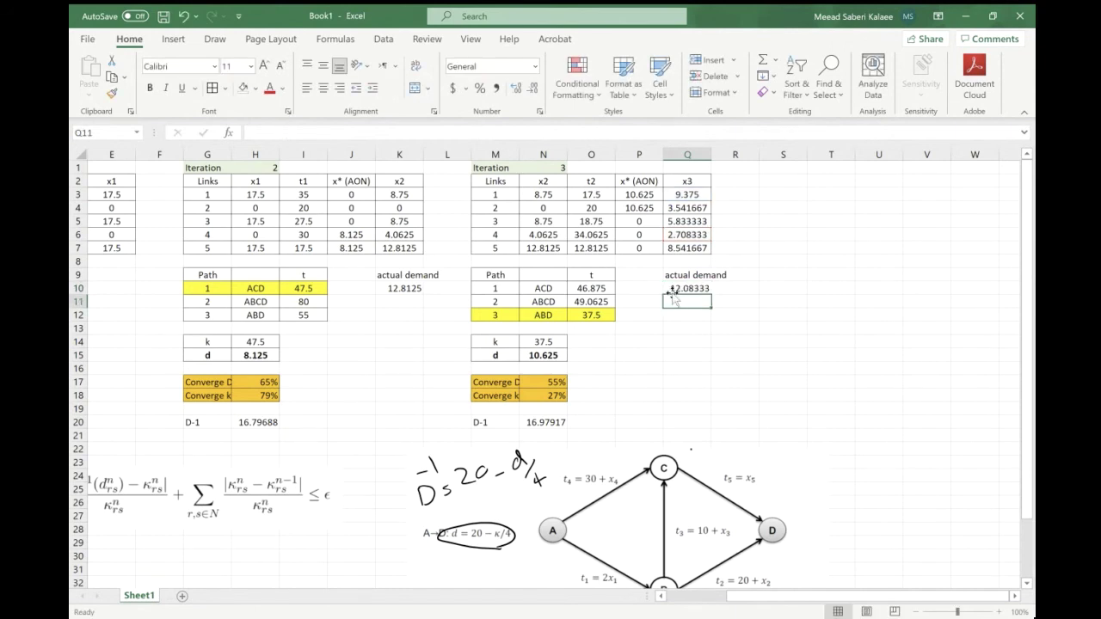
# - Fill the updated flow columns x3 in Q2:Q7, x2 in K2:K7 and x1 in E2:E7 with theme green
pyautogui.moveTo(688, 183); pyautogui.dragTo(686, 248)
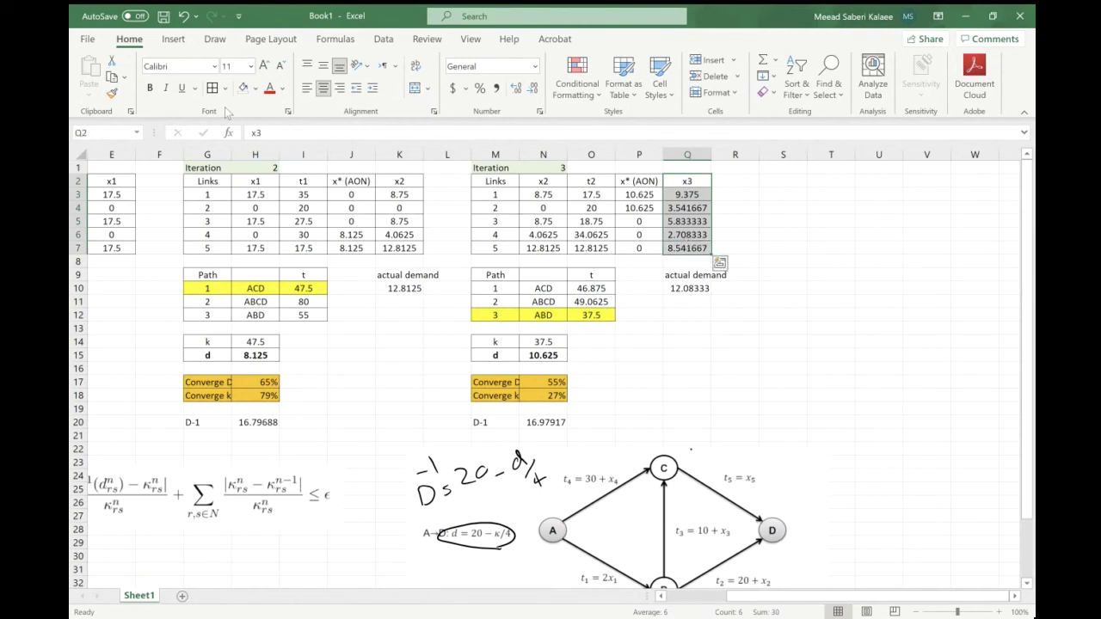
pyautogui.click(257, 89)
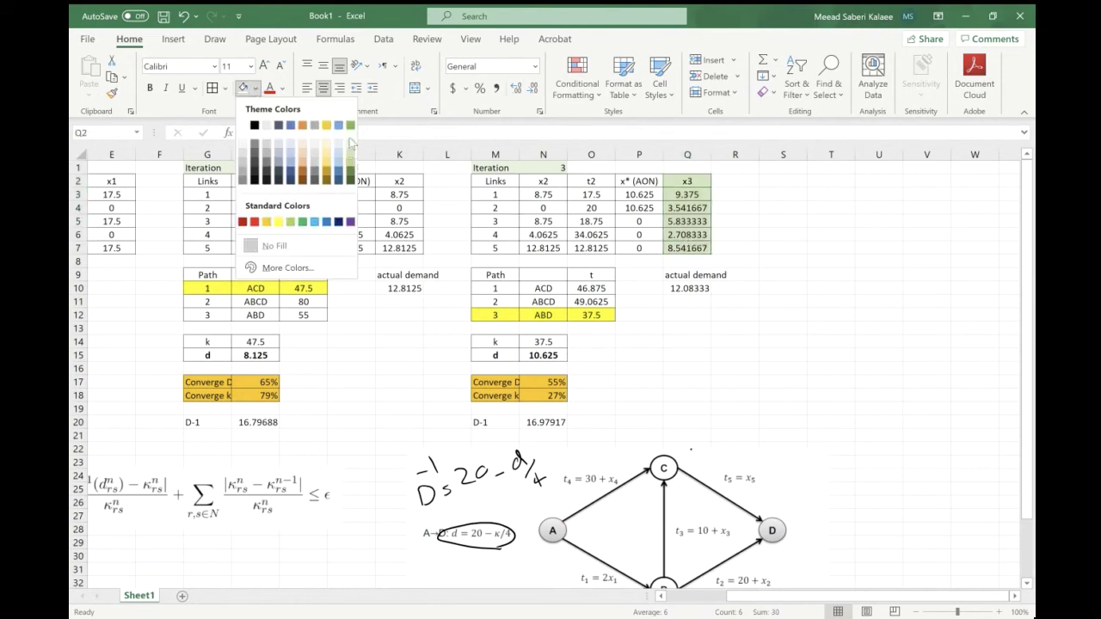
pyautogui.click(350, 125)
pyautogui.moveTo(395, 179); pyautogui.dragTo(391, 246)
pyautogui.click(243, 87)
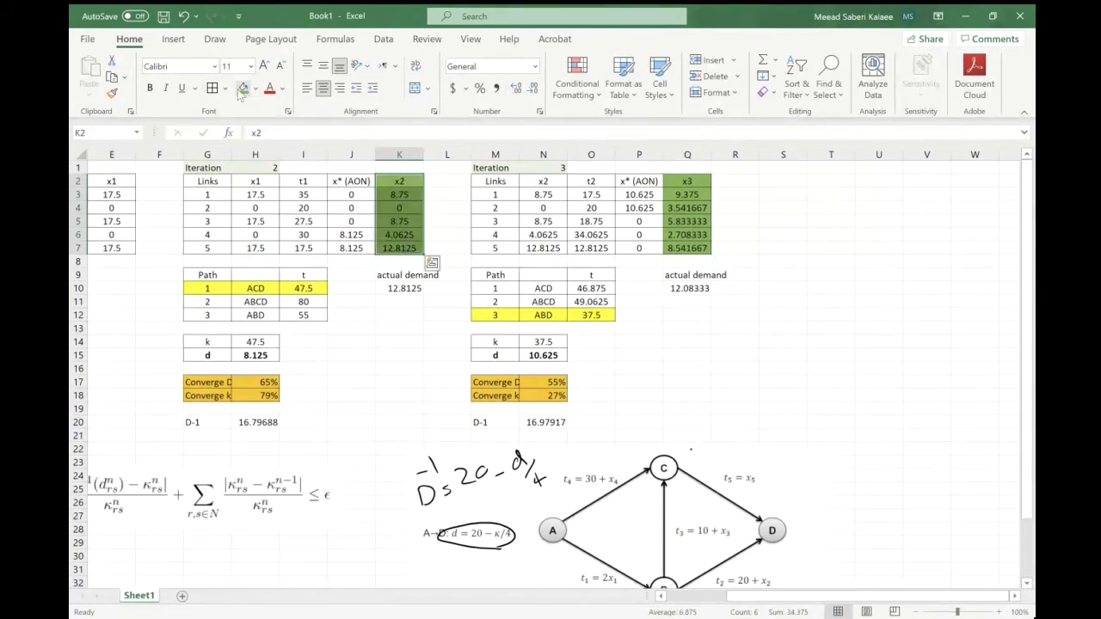
pyautogui.moveTo(115, 182); pyautogui.dragTo(110, 246)
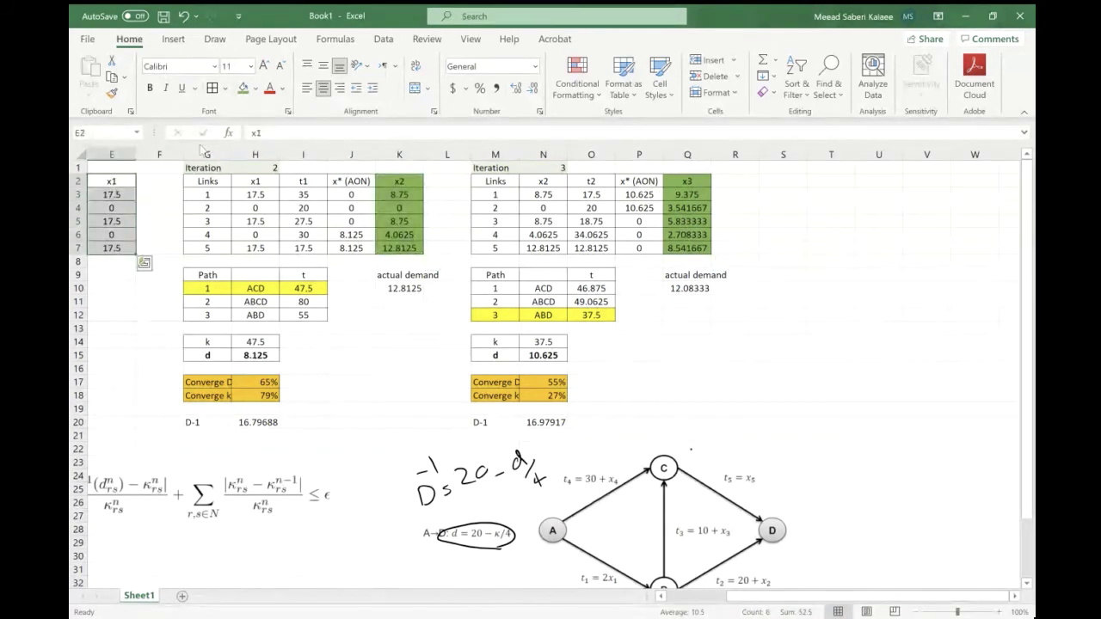
pyautogui.click(244, 87)
pyautogui.hscroll(-2, 249, 221)
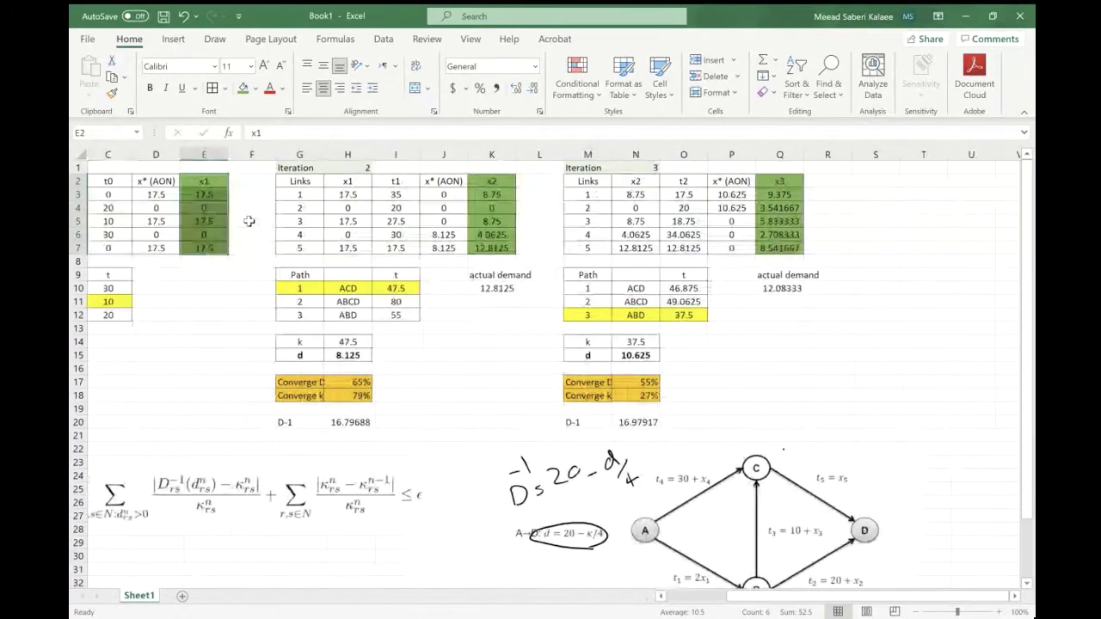
pyautogui.hscroll(3, 250, 222)
# - Review the iteration 3 shortest path ABD row, the x* (AON) column and the k formula in N14
pyautogui.click(641, 328)
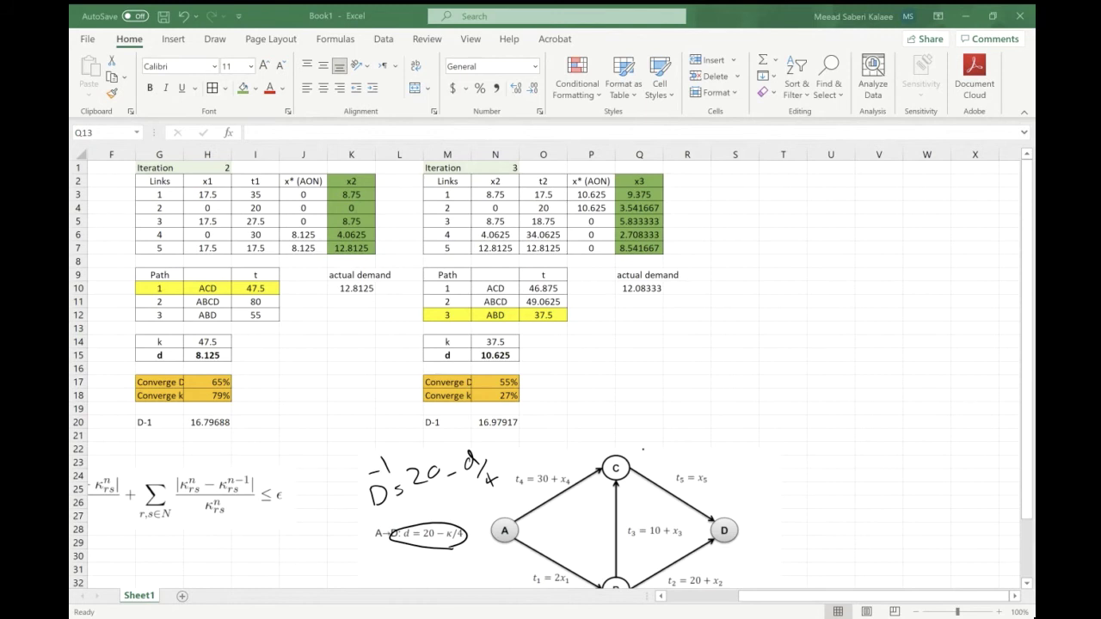
pyautogui.click(959, 17)
pyautogui.moveTo(536, 316); pyautogui.dragTo(490, 316)
pyautogui.click(585, 180)
pyautogui.moveTo(585, 181); pyautogui.dragTo(588, 244)
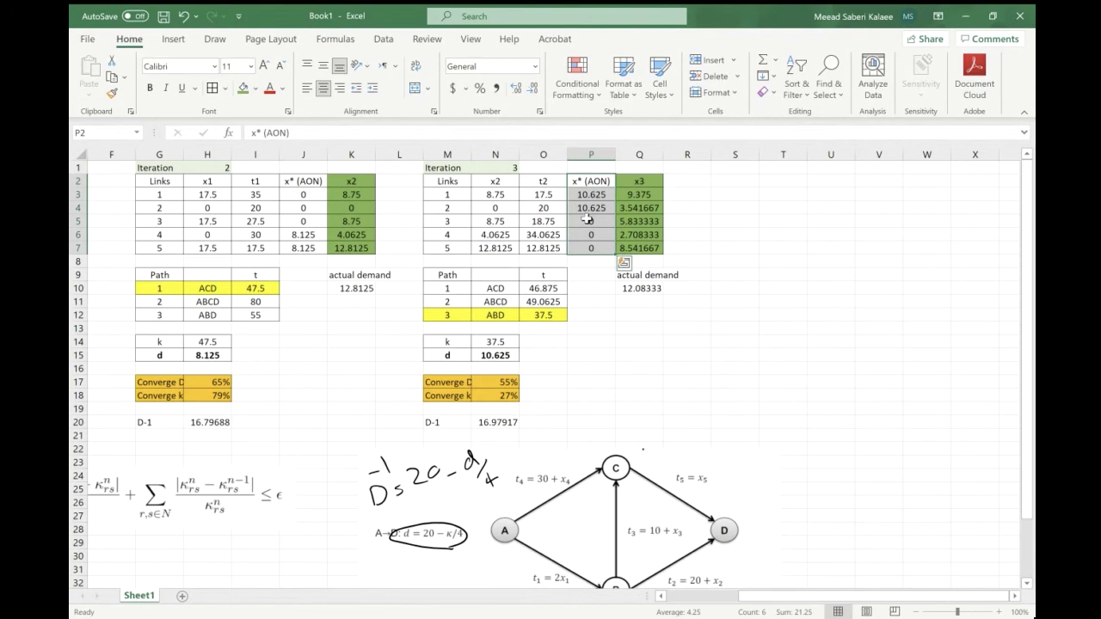
pyautogui.click(487, 342)
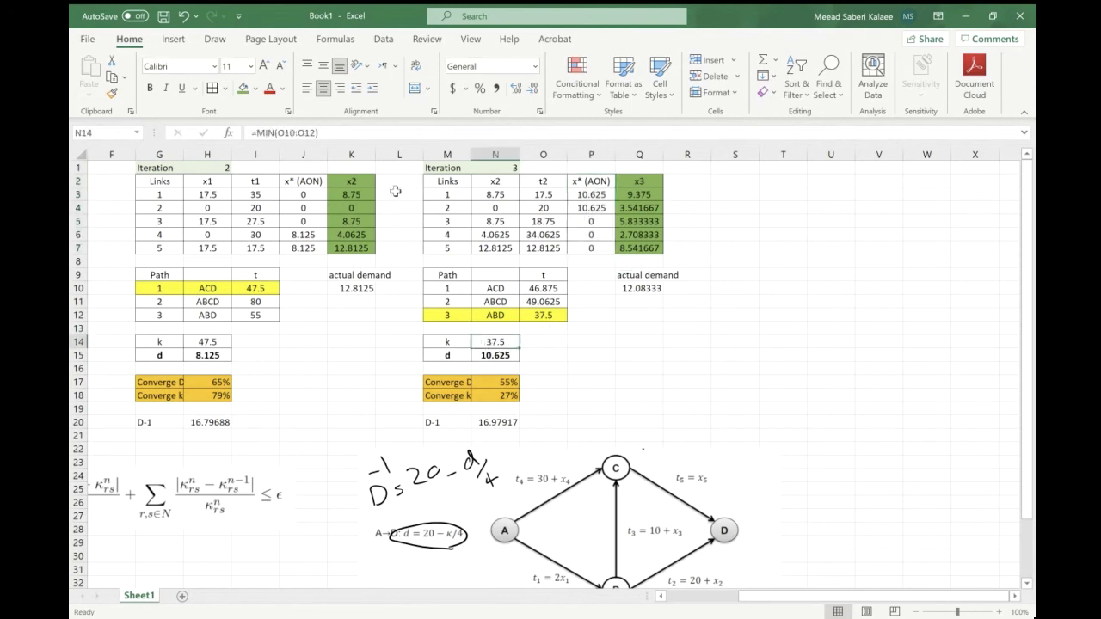
pyautogui.click(349, 136)
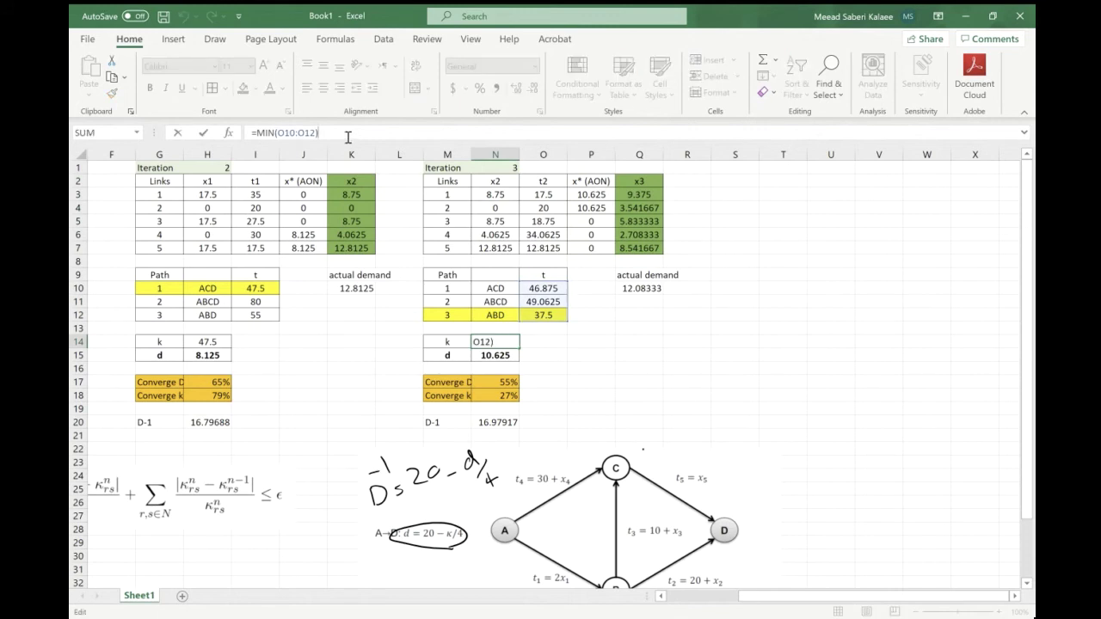
pyautogui.press('Return')
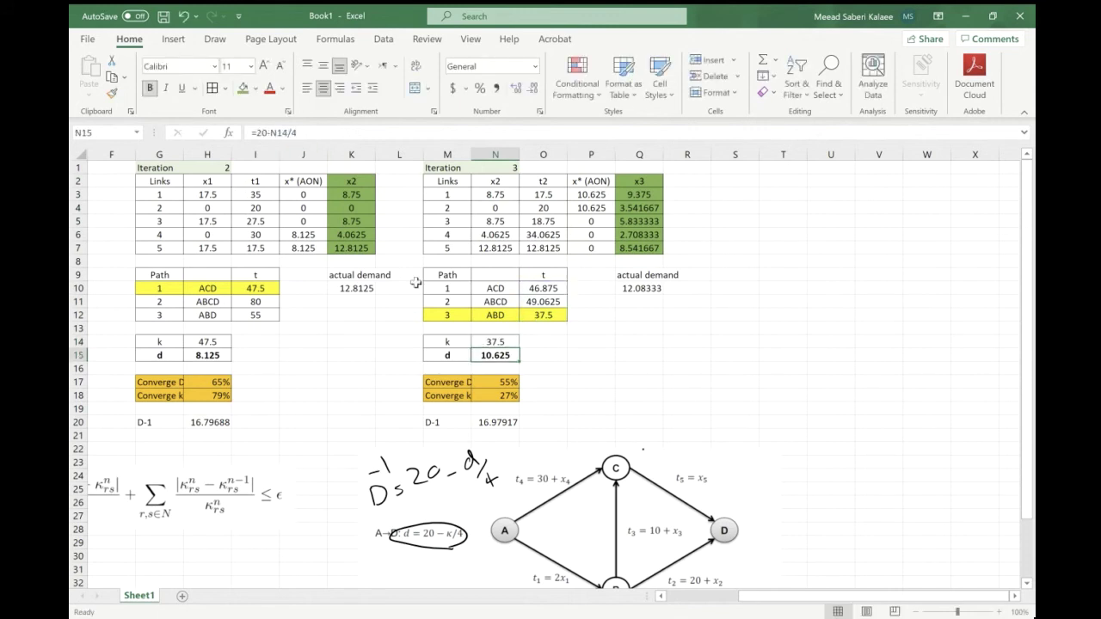
pyautogui.moveTo(543, 315); pyautogui.dragTo(464, 314)
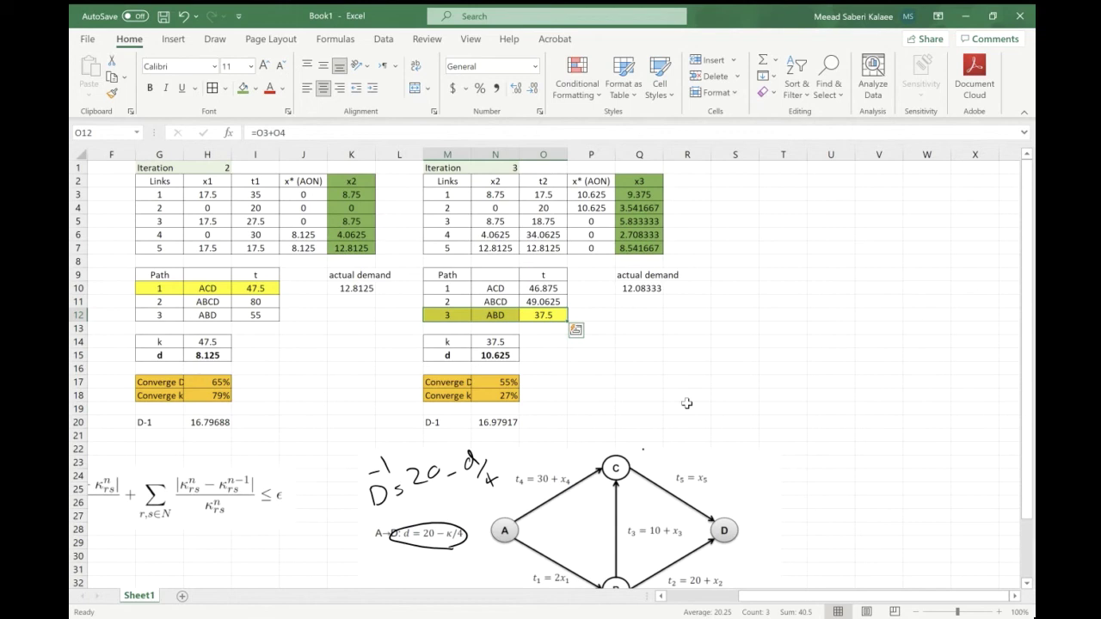
# - Handwrite the derivation d = 20 − k/4, 4d = 20 − k, k = 20 − 4d beside the iteration 3 tables, and delete it
pyautogui.moveTo(765, 309); pyautogui.dragTo(807, 288)
pyautogui.moveTo(823, 279)
pyautogui.mouseDown()
pyautogui.moveTo(846, 263)
pyautogui.moveTo(865, 275)
pyautogui.mouseUp()
pyautogui.moveTo(779, 365)
pyautogui.mouseDown()
pyautogui.moveTo(801, 375)
pyautogui.moveTo(838, 349)
pyautogui.mouseUp()
pyautogui.moveTo(841, 335)
pyautogui.mouseDown()
pyautogui.moveTo(848, 346)
pyautogui.moveTo(848, 336)
pyautogui.mouseUp()
pyautogui.moveTo(856, 336); pyautogui.dragTo(865, 332)
pyautogui.moveTo(875, 308)
pyautogui.mouseDown()
pyautogui.moveTo(872, 326)
pyautogui.moveTo(881, 318)
pyautogui.mouseUp()
pyautogui.moveTo(880, 319); pyautogui.dragTo(897, 324)
pyautogui.moveTo(799, 421)
pyautogui.mouseDown()
pyautogui.moveTo(801, 442)
pyautogui.moveTo(850, 411)
pyautogui.moveTo(843, 402)
pyautogui.moveTo(898, 377)
pyautogui.mouseUp()
pyautogui.moveTo(910, 365)
pyautogui.mouseDown()
pyautogui.moveTo(905, 375)
pyautogui.moveTo(915, 376)
pyautogui.mouseUp()
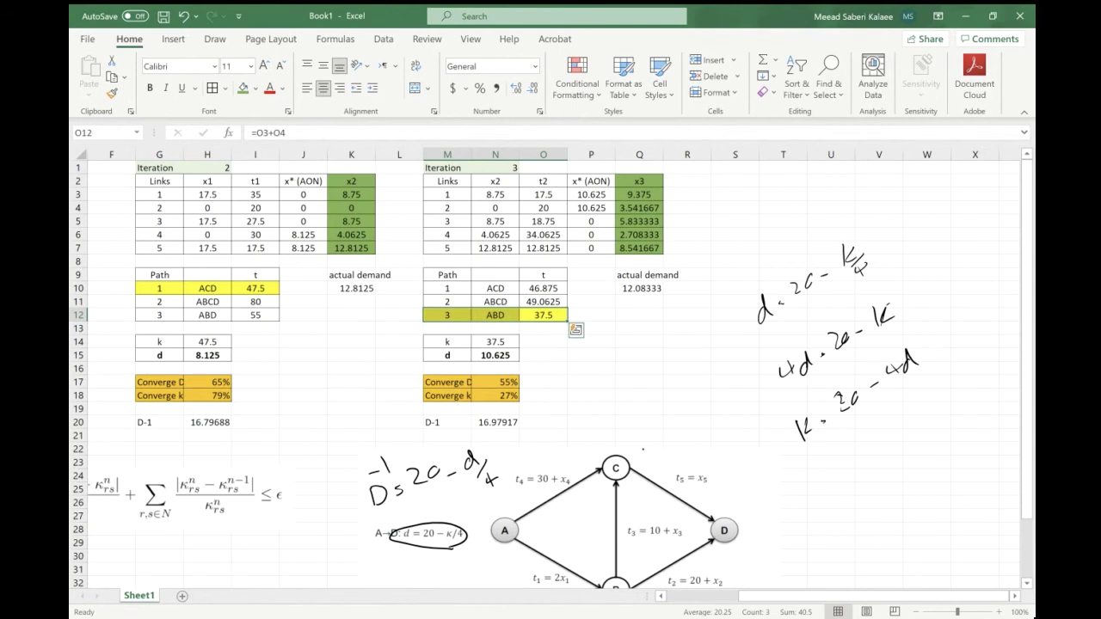
pyautogui.click(852, 337)
pyautogui.press('Delete')
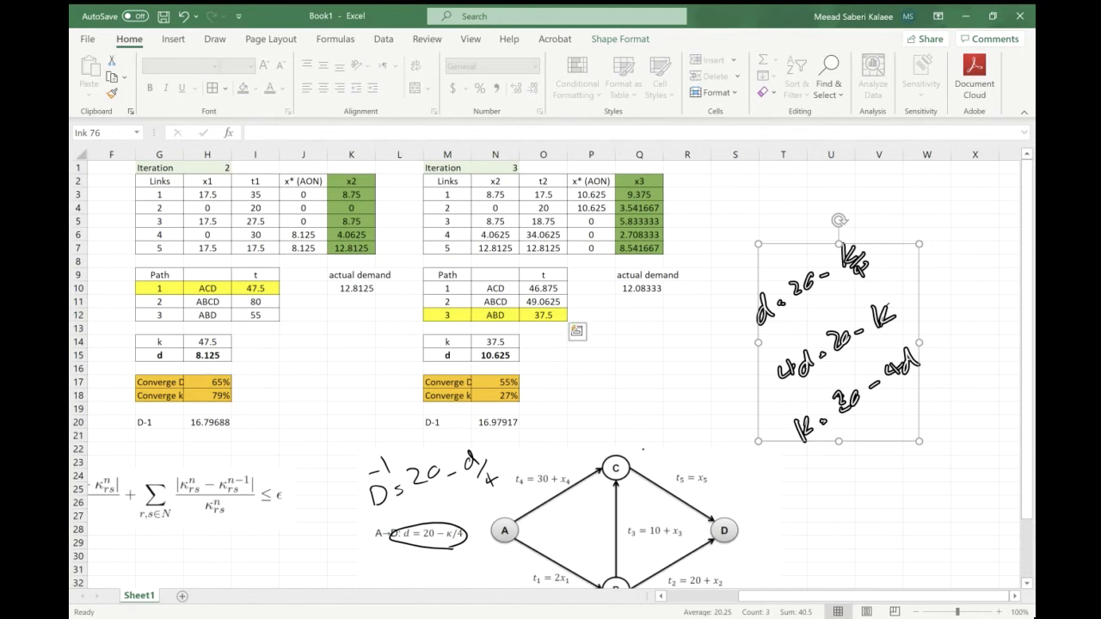
pyautogui.moveTo(762, 294)
pyautogui.mouseDown()
pyautogui.moveTo(776, 310)
pyautogui.moveTo(787, 294)
pyautogui.moveTo(814, 294)
pyautogui.moveTo(853, 242)
pyautogui.moveTo(842, 285)
pyautogui.moveTo(888, 292)
pyautogui.mouseUp()
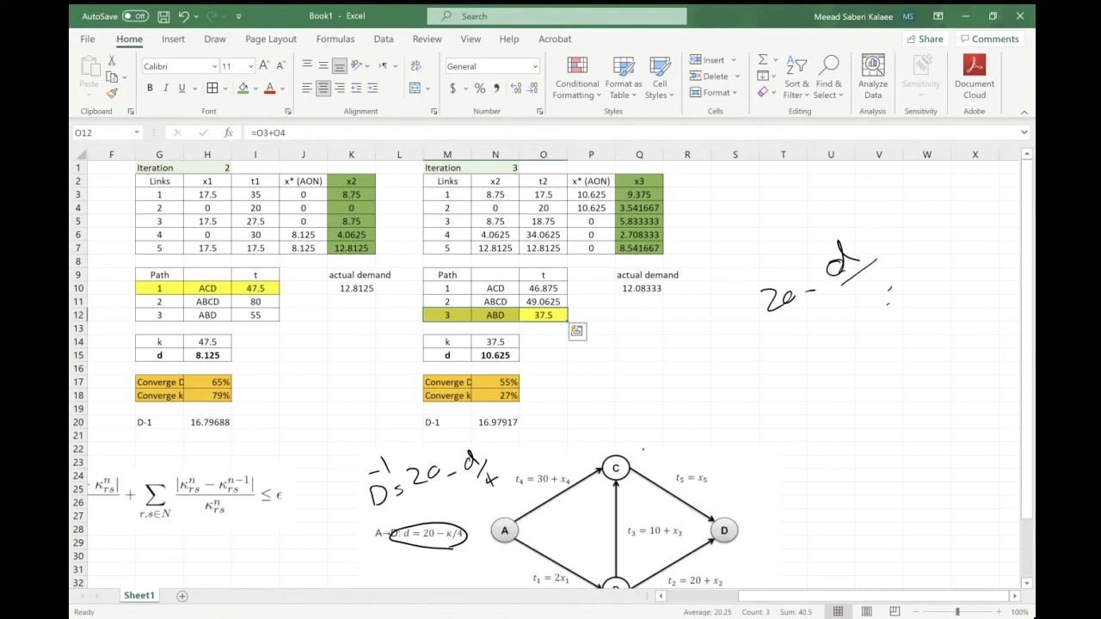
pyautogui.moveTo(764, 303); pyautogui.dragTo(860, 251)
pyautogui.moveTo(831, 263)
pyautogui.mouseDown()
pyautogui.moveTo(890, 289)
pyautogui.moveTo(843, 272)
pyautogui.mouseUp()
# - Handwrite d = 20 − k/4 and the rearranged line d − 20 = −k/4 beside the iteration 3 tables
pyautogui.moveTo(770, 326)
pyautogui.mouseDown()
pyautogui.moveTo(772, 304)
pyautogui.moveTo(772, 335)
pyautogui.mouseUp()
pyautogui.moveTo(794, 316); pyautogui.dragTo(831, 306)
pyautogui.moveTo(837, 291); pyautogui.dragTo(836, 291)
pyautogui.moveTo(848, 292); pyautogui.dragTo(879, 279)
pyautogui.moveTo(891, 257); pyautogui.dragTo(891, 281)
pyautogui.moveTo(906, 270)
pyautogui.mouseDown()
pyautogui.moveTo(886, 284)
pyautogui.moveTo(913, 298)
pyautogui.mouseUp()
pyautogui.moveTo(908, 287); pyautogui.dragTo(909, 306)
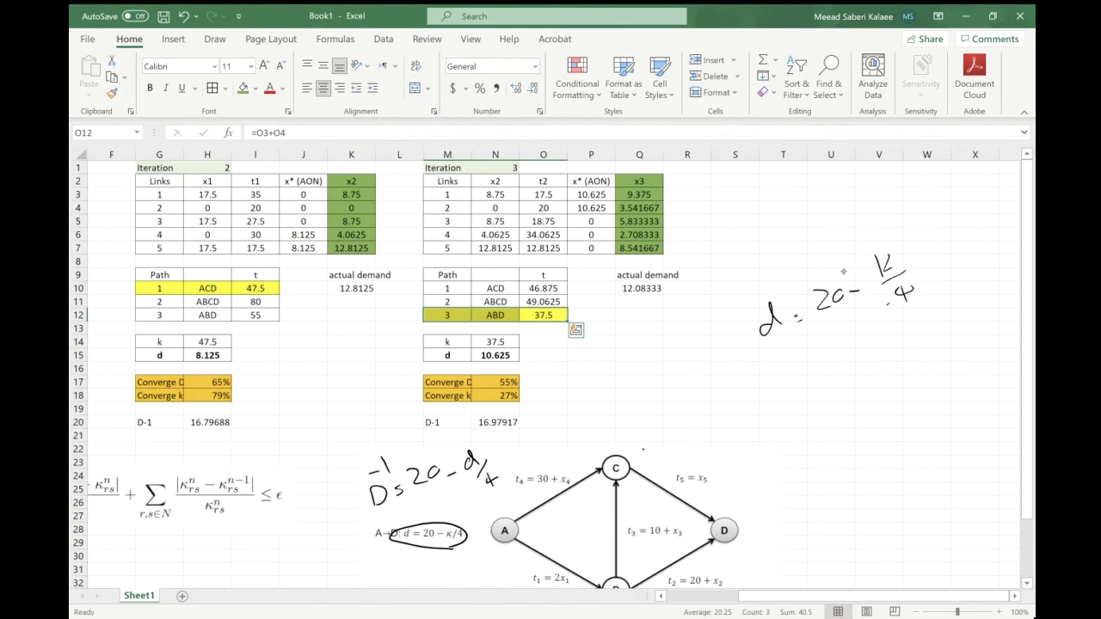
pyautogui.moveTo(801, 389); pyautogui.dragTo(799, 399)
pyautogui.moveTo(815, 384); pyautogui.dragTo(867, 380)
pyautogui.moveTo(927, 325)
pyautogui.mouseDown()
pyautogui.moveTo(929, 348)
pyautogui.moveTo(931, 335)
pyautogui.mouseUp()
pyautogui.moveTo(931, 336); pyautogui.dragTo(941, 344)
pyautogui.moveTo(958, 320)
pyautogui.mouseDown()
pyautogui.moveTo(941, 341)
pyautogui.moveTo(958, 355)
pyautogui.mouseUp()
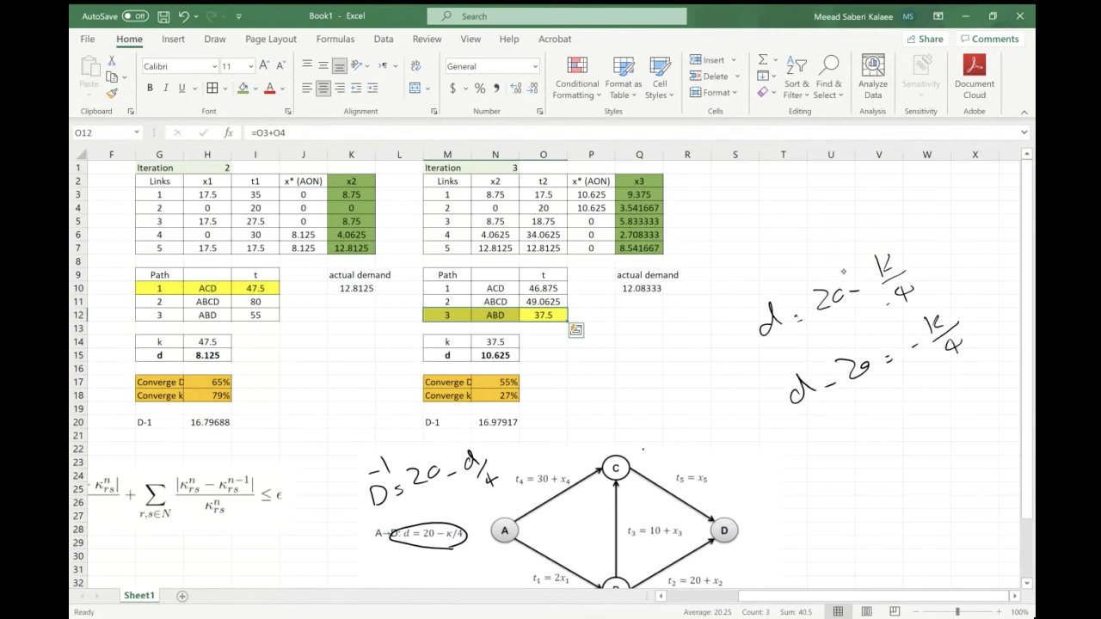
# - Handwrite −4(d − 20) = k and D⁻¹ = 80 − 4d below the derivation, and draw a box around the D⁻¹ line
pyautogui.moveTo(827, 444)
pyautogui.mouseDown()
pyautogui.moveTo(831, 461)
pyautogui.moveTo(865, 448)
pyautogui.mouseUp()
pyautogui.moveTo(867, 422)
pyautogui.mouseDown()
pyautogui.moveTo(866, 449)
pyautogui.moveTo(894, 422)
pyautogui.mouseUp()
pyautogui.moveTo(900, 408); pyautogui.dragTo(905, 419)
pyautogui.moveTo(807, 477); pyautogui.dragTo(822, 466)
pyautogui.moveTo(927, 402); pyautogui.dragTo(963, 397)
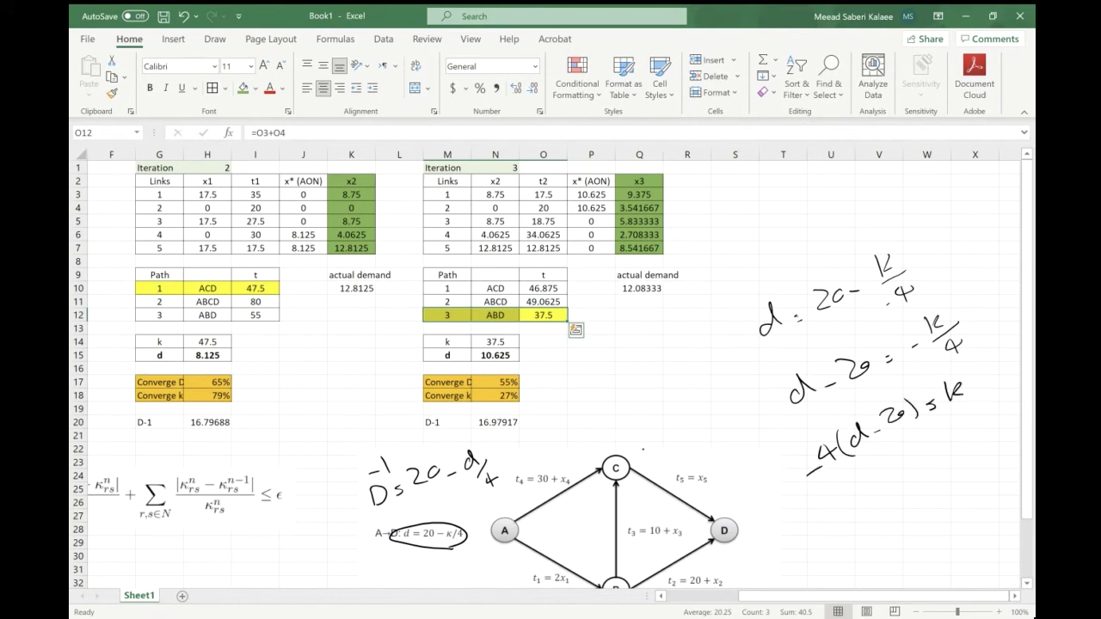
pyautogui.moveTo(829, 507)
pyautogui.mouseDown()
pyautogui.moveTo(834, 532)
pyautogui.moveTo(831, 488)
pyautogui.mouseUp()
pyautogui.moveTo(836, 478); pyautogui.dragTo(864, 520)
pyautogui.moveTo(896, 484)
pyautogui.mouseDown()
pyautogui.moveTo(884, 508)
pyautogui.moveTo(894, 482)
pyautogui.moveTo(900, 492)
pyautogui.mouseUp()
pyautogui.moveTo(920, 478); pyautogui.dragTo(960, 464)
pyautogui.moveTo(989, 463)
pyautogui.mouseDown()
pyautogui.moveTo(956, 483)
pyautogui.moveTo(806, 495)
pyautogui.moveTo(876, 455)
pyautogui.moveTo(987, 430)
pyautogui.moveTo(991, 465)
pyautogui.mouseUp()
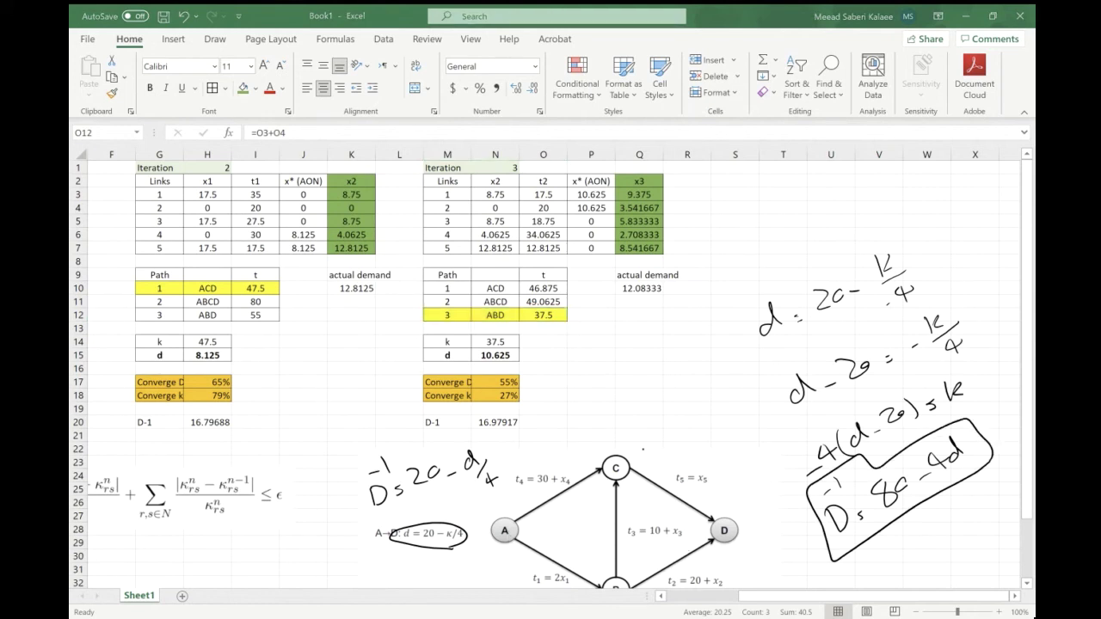
pyautogui.click(953, 19)
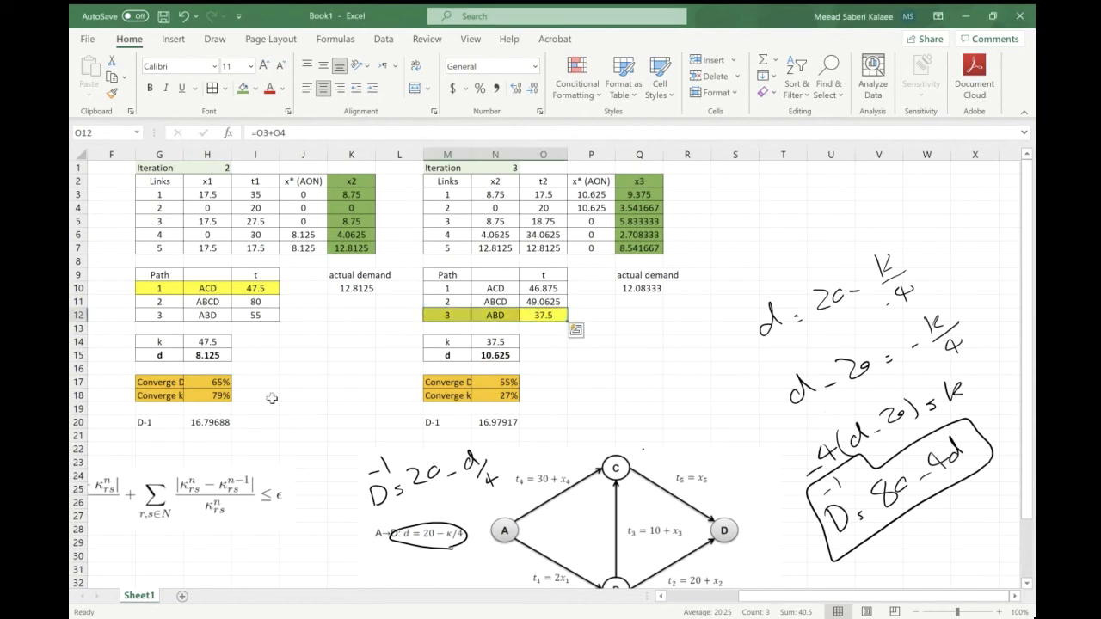
# - Remove the handwritten D⁻¹ = 20 − d/4 note and change iteration 2's D-1 formula in H20 to =80-4*K10
pyautogui.hscroll(-3, 272, 398)
pyautogui.hscroll(1, 361, 407)
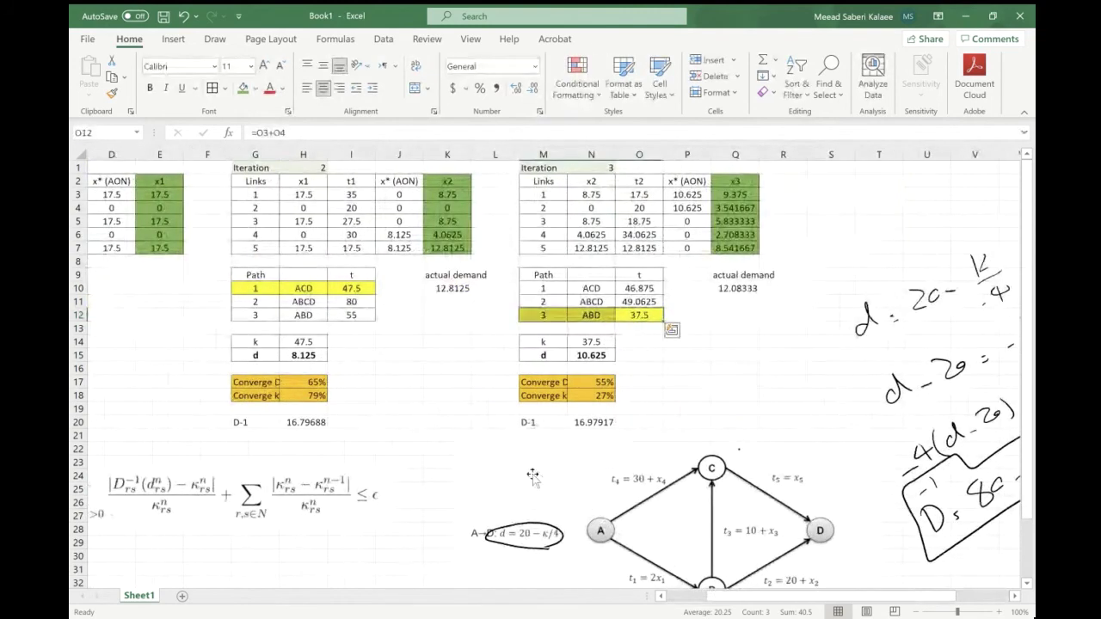
pyautogui.click(317, 422)
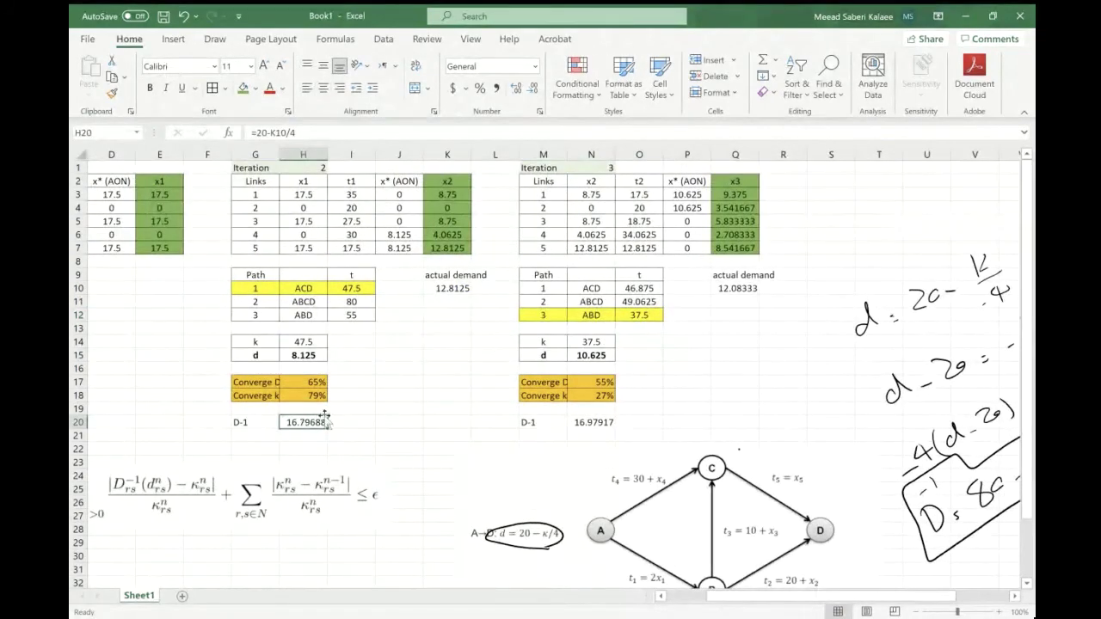
pyautogui.click(256, 132)
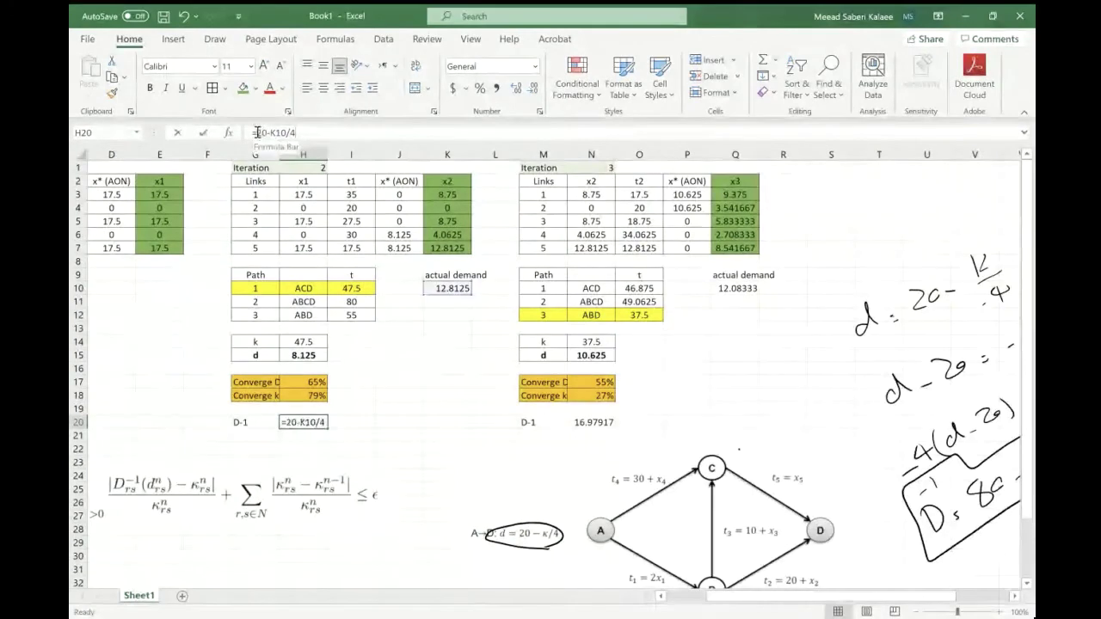
pyautogui.moveTo(256, 133); pyautogui.dragTo(334, 144)
pyautogui.write('80-')
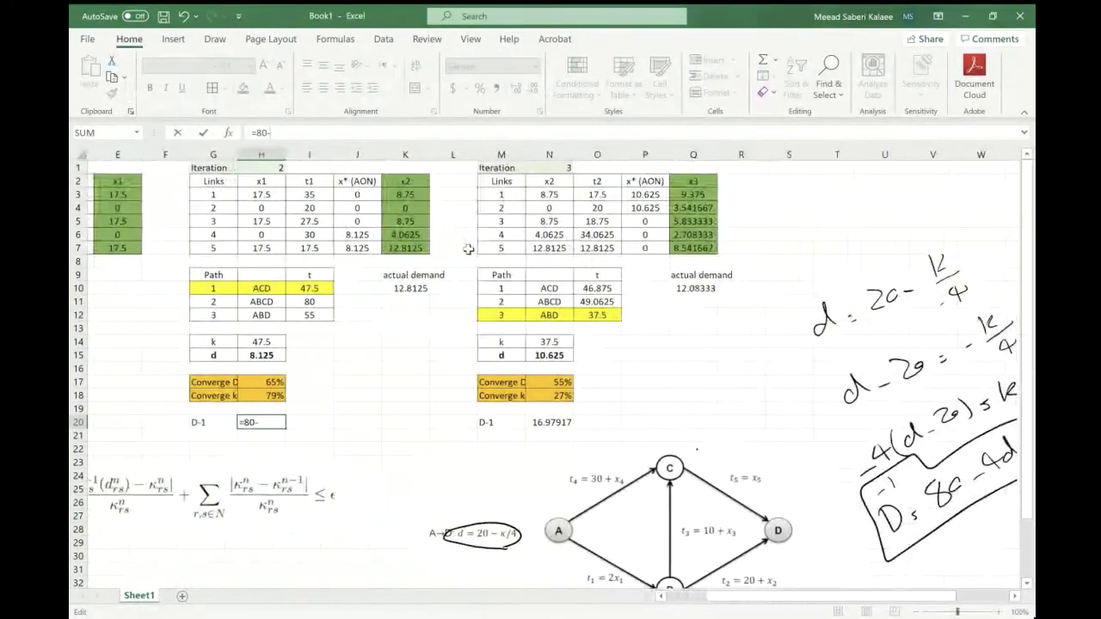
pyautogui.write('4*')
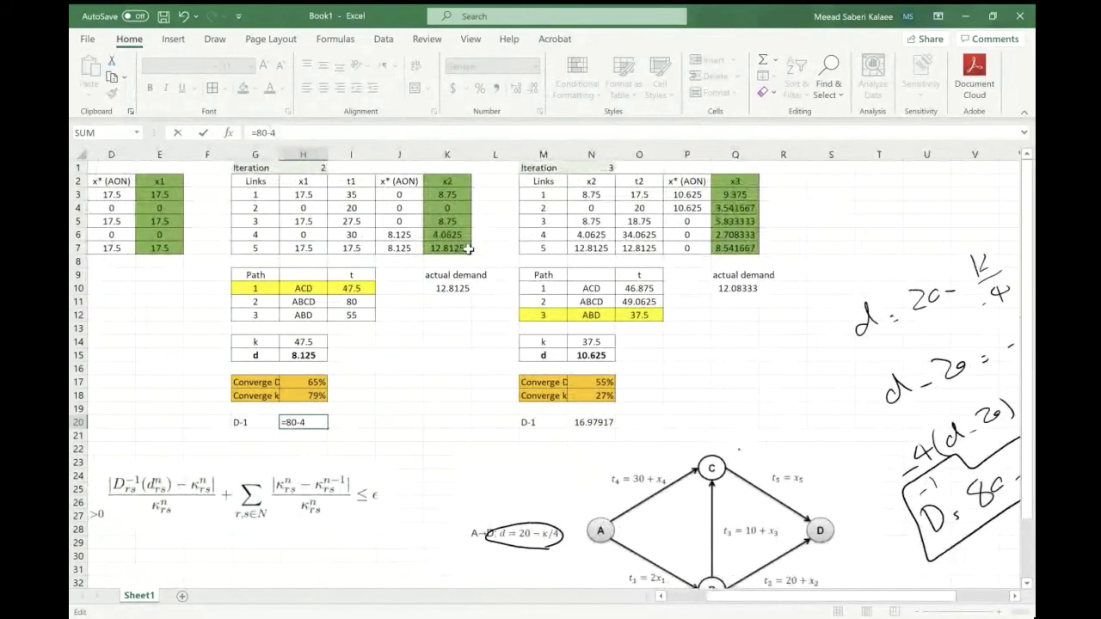
pyautogui.click(464, 289)
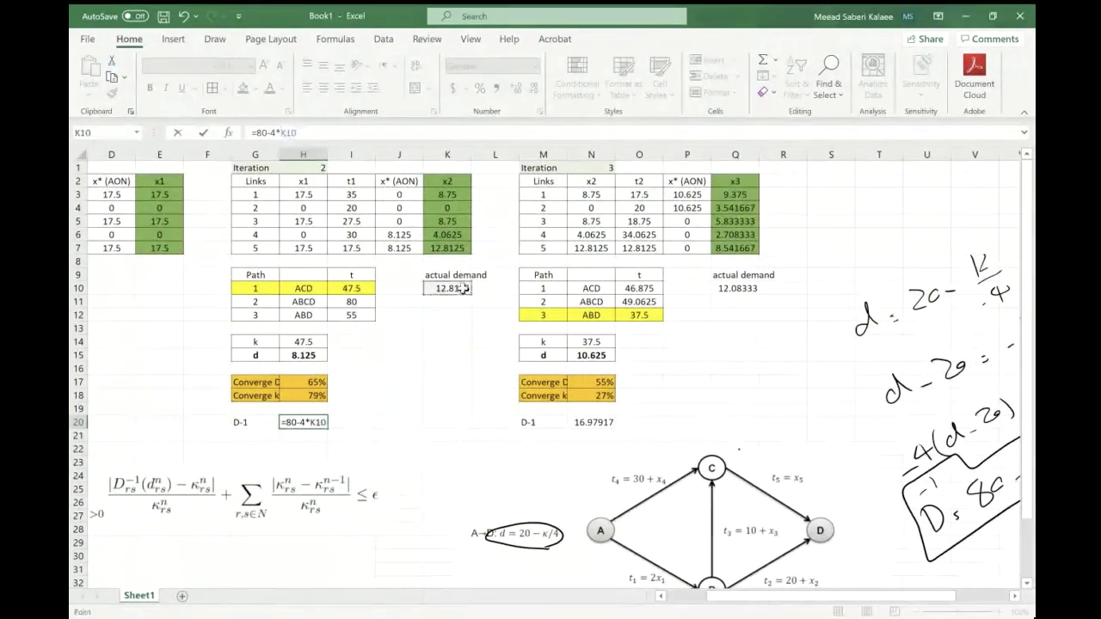
pyautogui.press('Return')
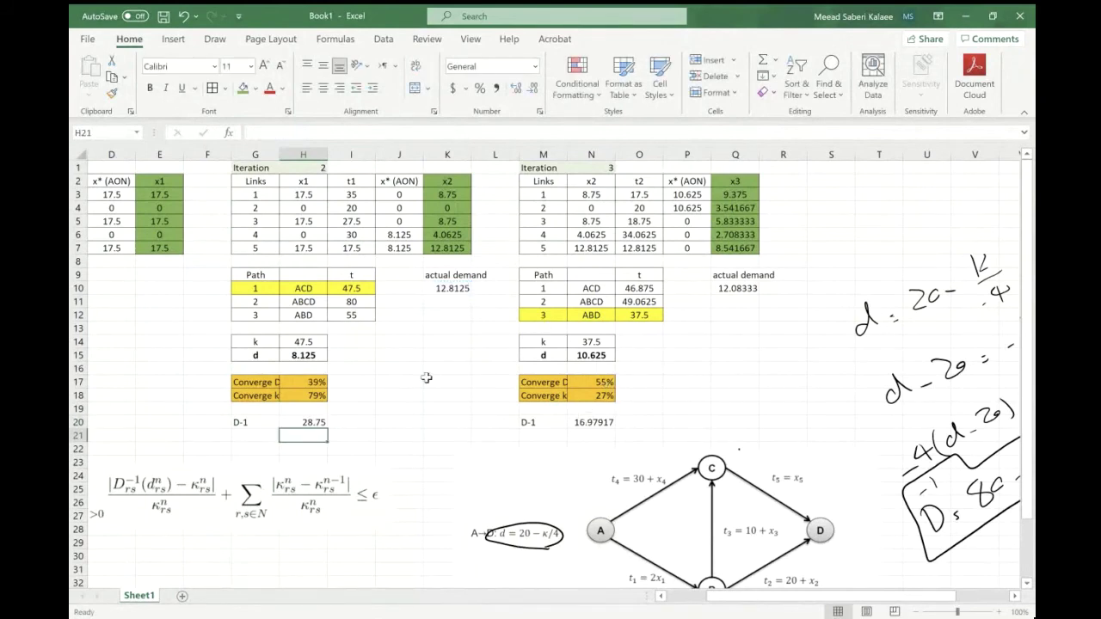
# - Copy the corrected D-1 formula from H20 into iteration 3's D-1 cell N20
pyautogui.click(311, 422)
pyautogui.hotkey('ctrl', 'c')
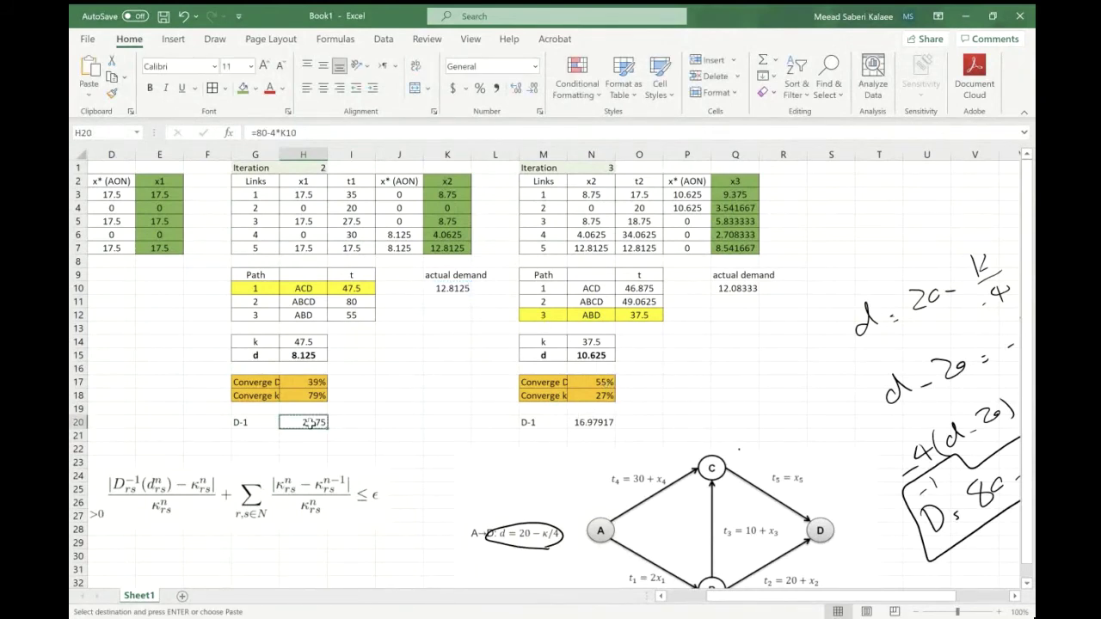
pyautogui.click(587, 421)
pyautogui.hotkey('ctrl', 'v')
pyautogui.press('Escape')
pyautogui.click(668, 385)
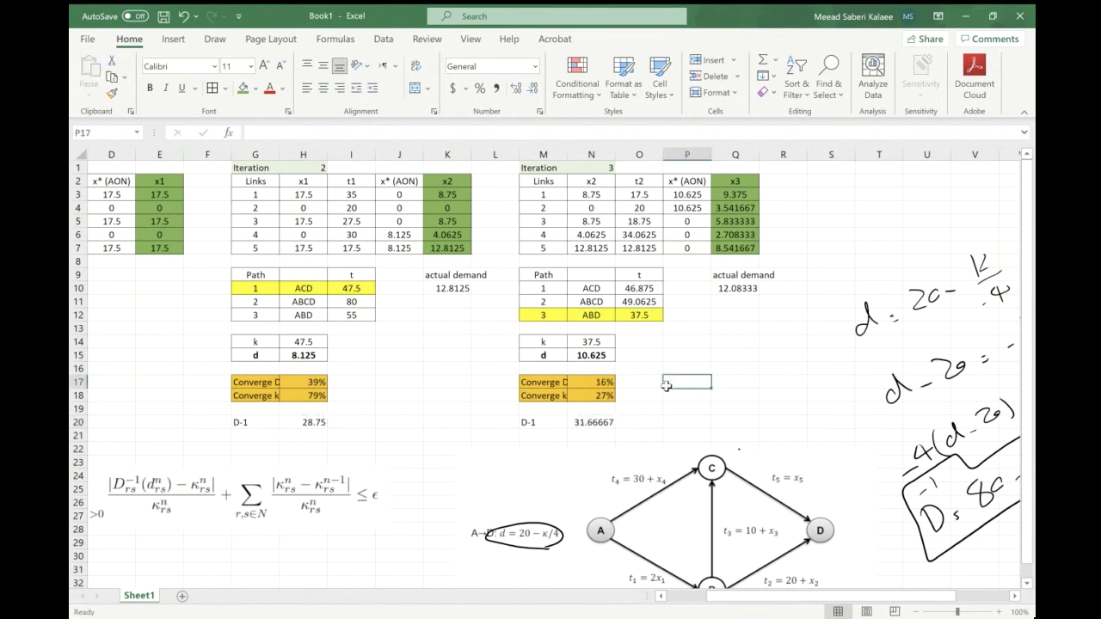
# - Check which cells the iteration 3 Converge D formula in N17 and the actual demand formula in Q10 refer to
pyautogui.click(588, 379)
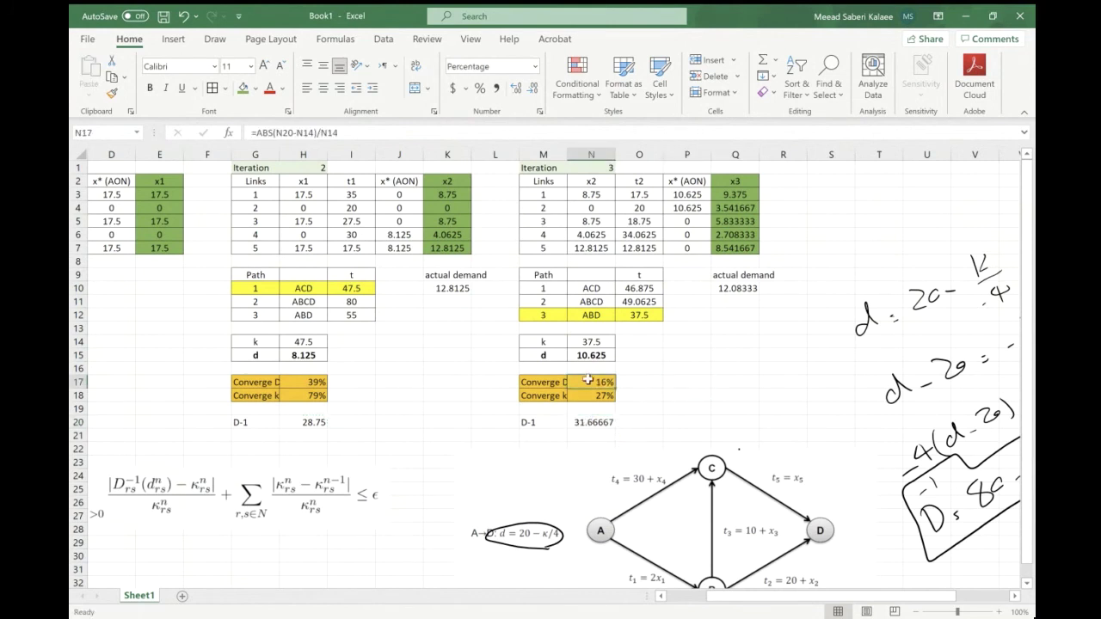
pyautogui.click(421, 139)
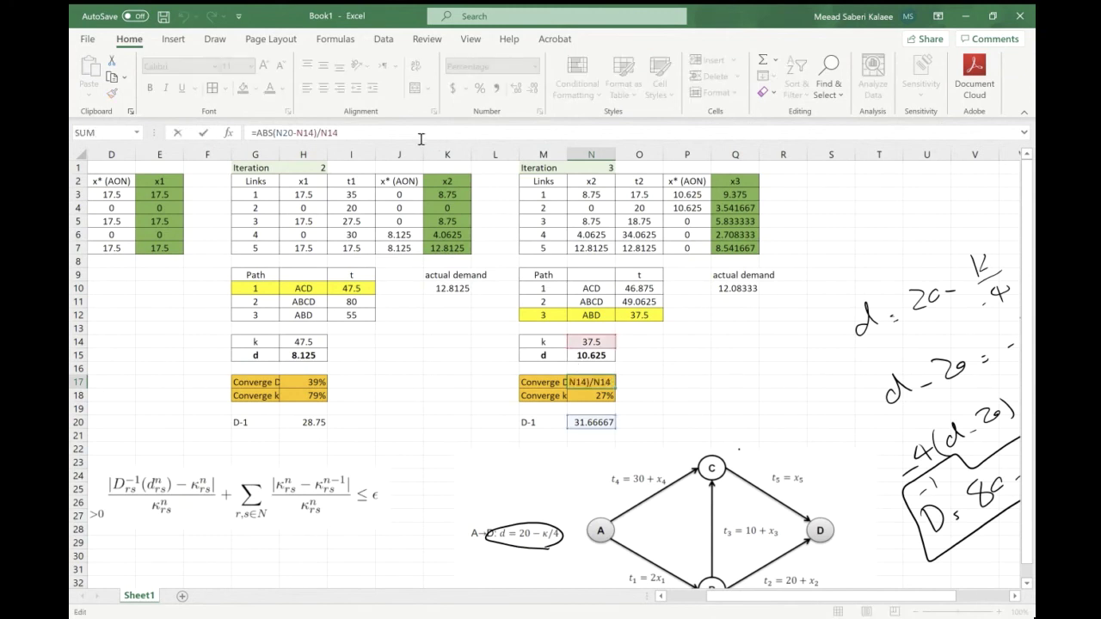
pyautogui.press('Return')
pyautogui.click(729, 291)
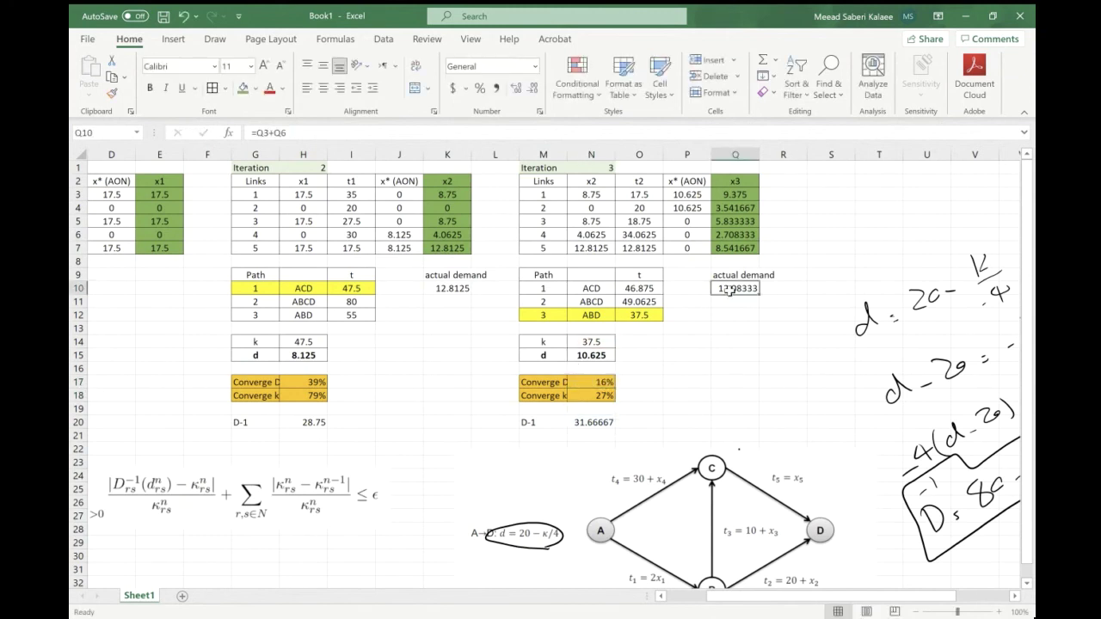
# - Delete all the handwritten lines of the inverse demand derivation beside the iteration 3 tables
pyautogui.click(868, 331)
pyautogui.press('Delete')
pyautogui.hscroll(3, 866, 324)
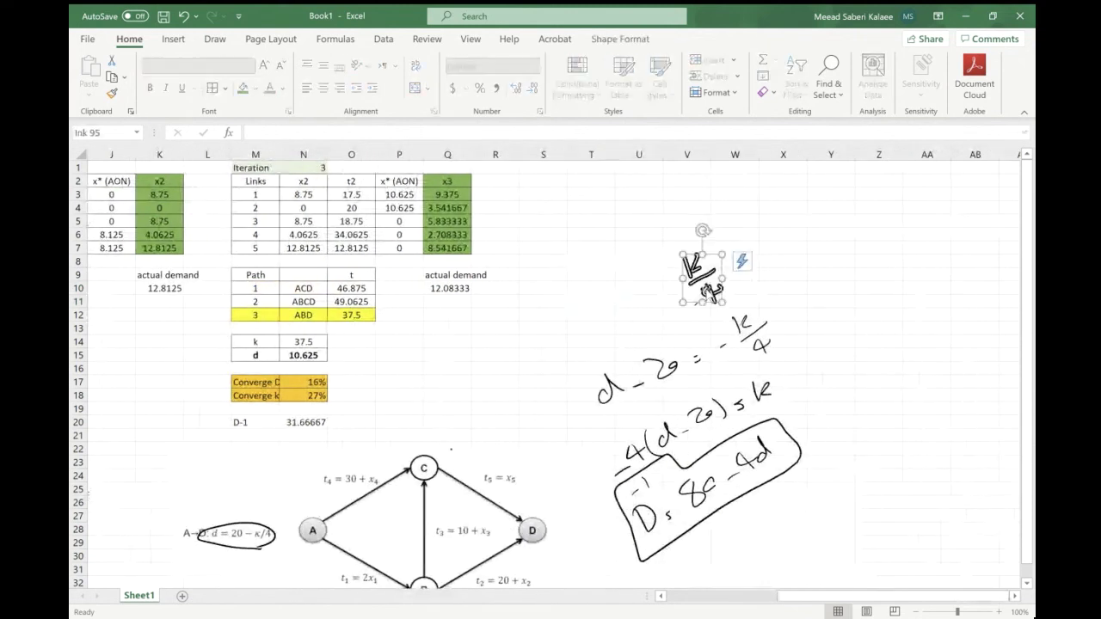
pyautogui.moveTo(701, 277); pyautogui.dragTo(741, 328)
pyautogui.click(740, 331)
pyautogui.press('Delete')
pyautogui.click(677, 389)
pyautogui.press('Delete')
pyautogui.click(701, 395)
pyautogui.press('Delete')
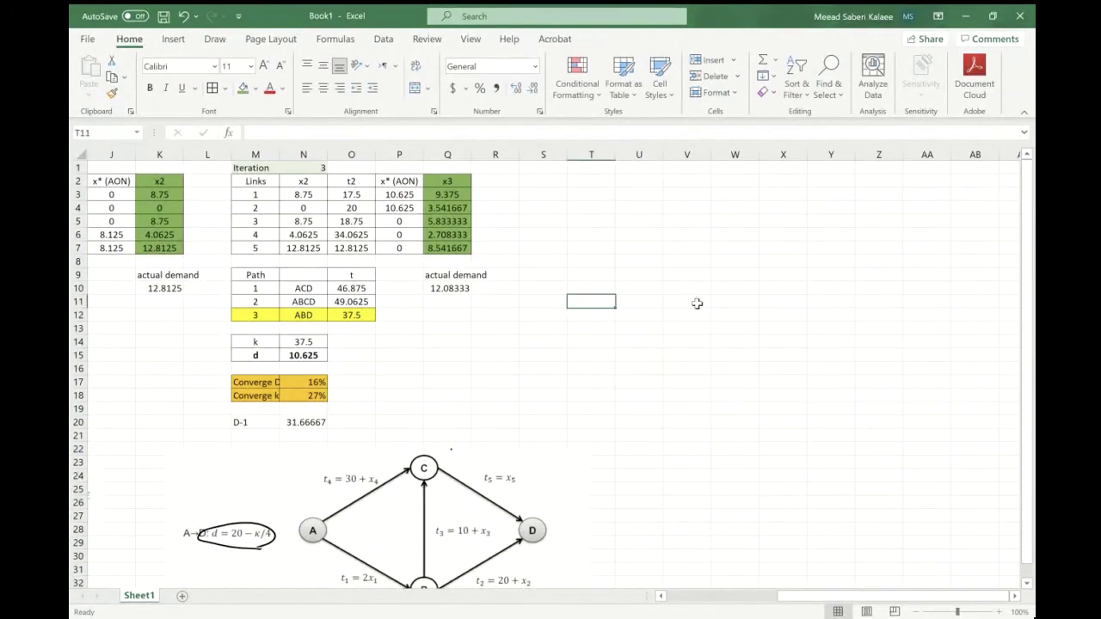
# - Move the convergence criterion equation picture to the empty area beside the iteration 3 results, around rows 14 to 18
pyautogui.hscroll(-1, 583, 383)
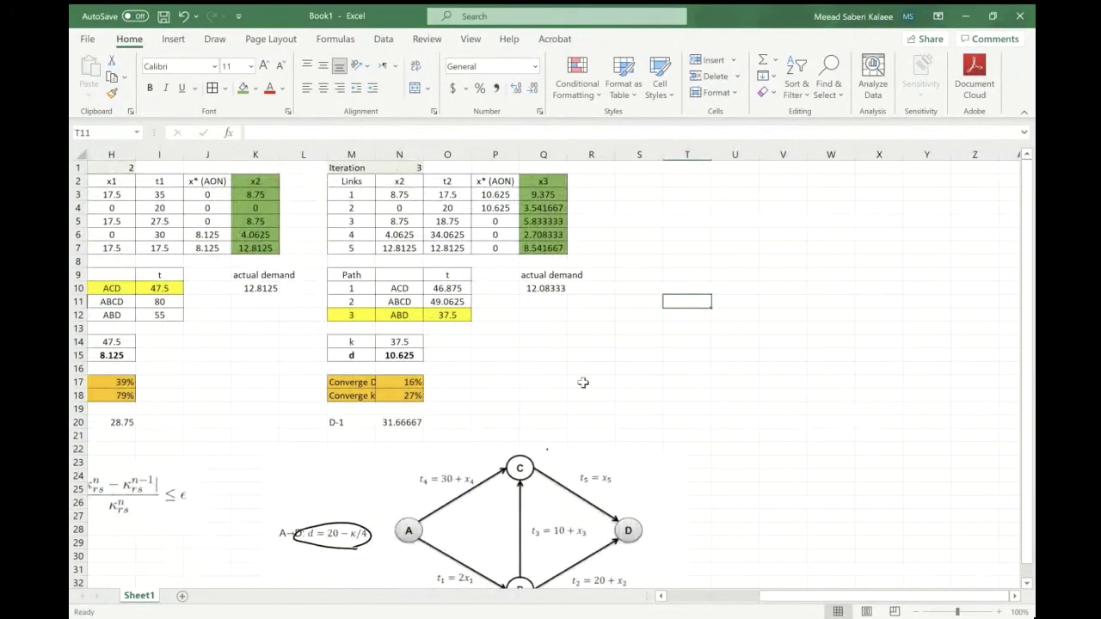
pyautogui.hscroll(-1, 583, 383)
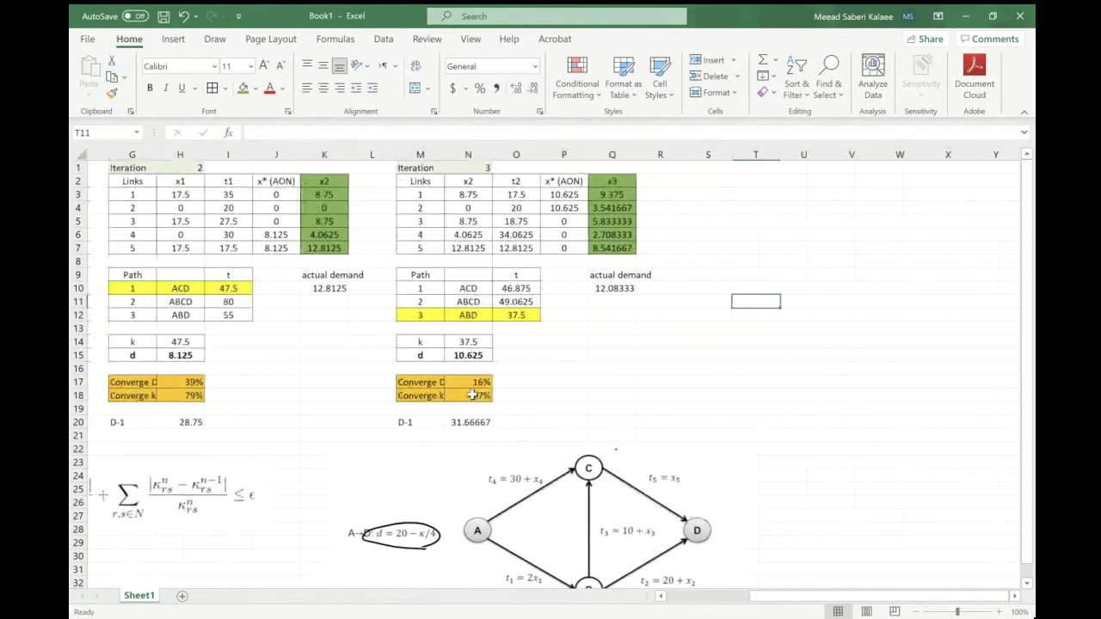
pyautogui.click(120, 384)
pyautogui.rightClick(209, 420)
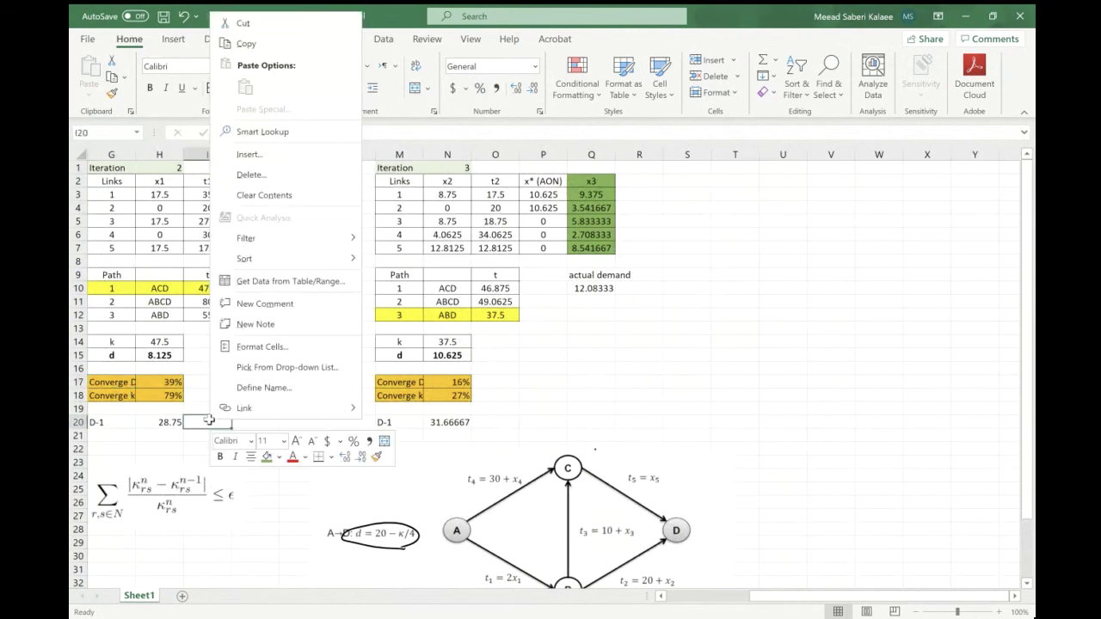
pyautogui.click(172, 449)
pyautogui.click(199, 475)
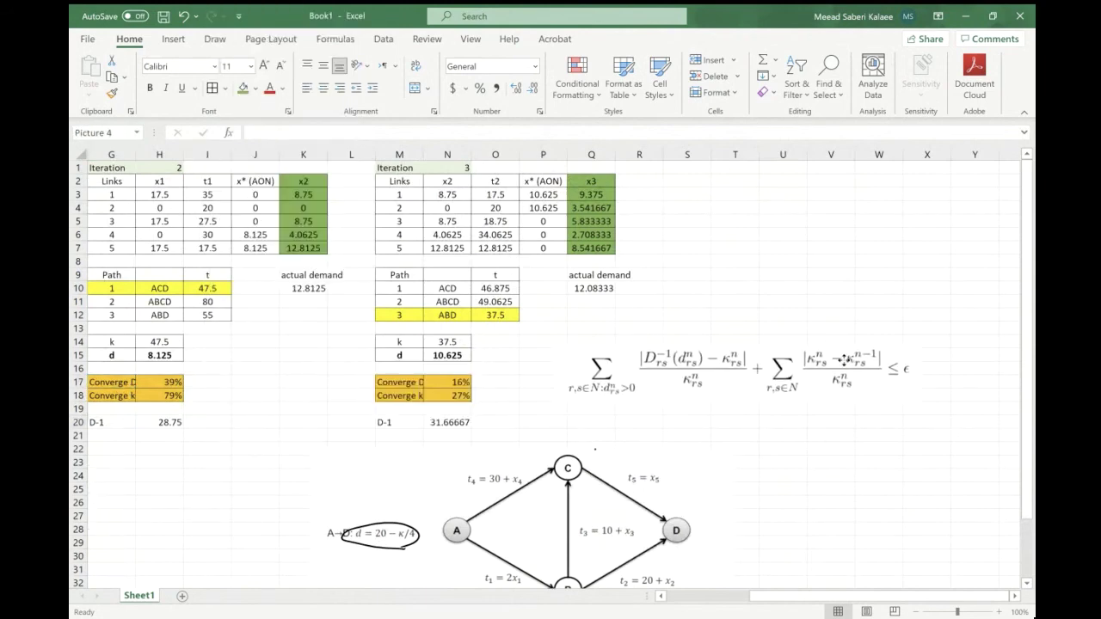
# - Compare the two terms of the convergence criterion picture with the Converge D and Converge k formulas in N17 and N18
pyautogui.click(628, 371)
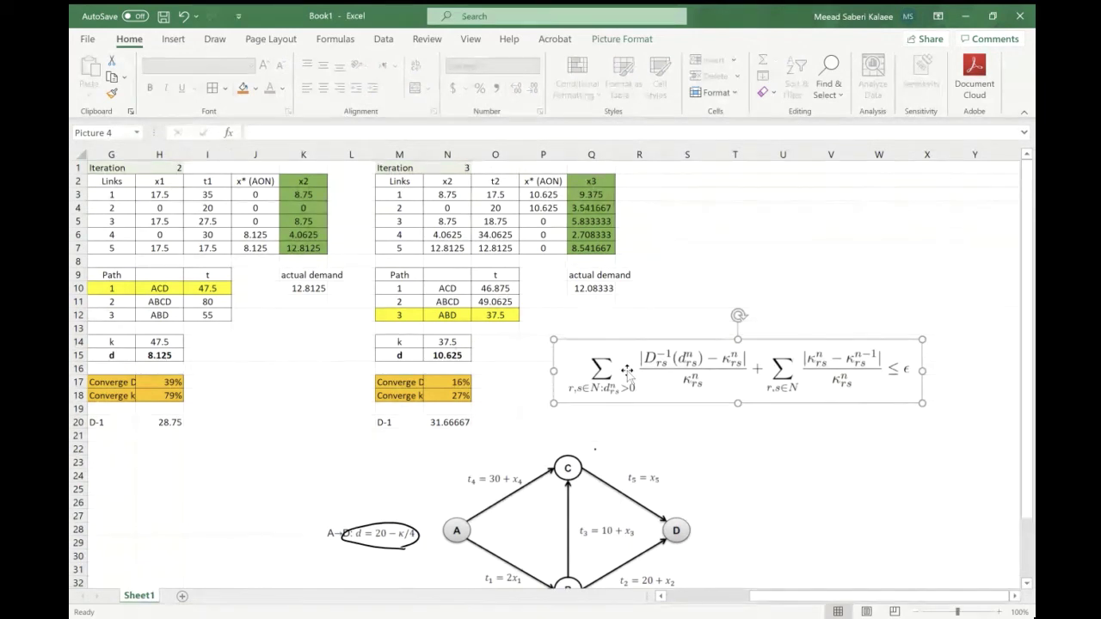
pyautogui.click(435, 383)
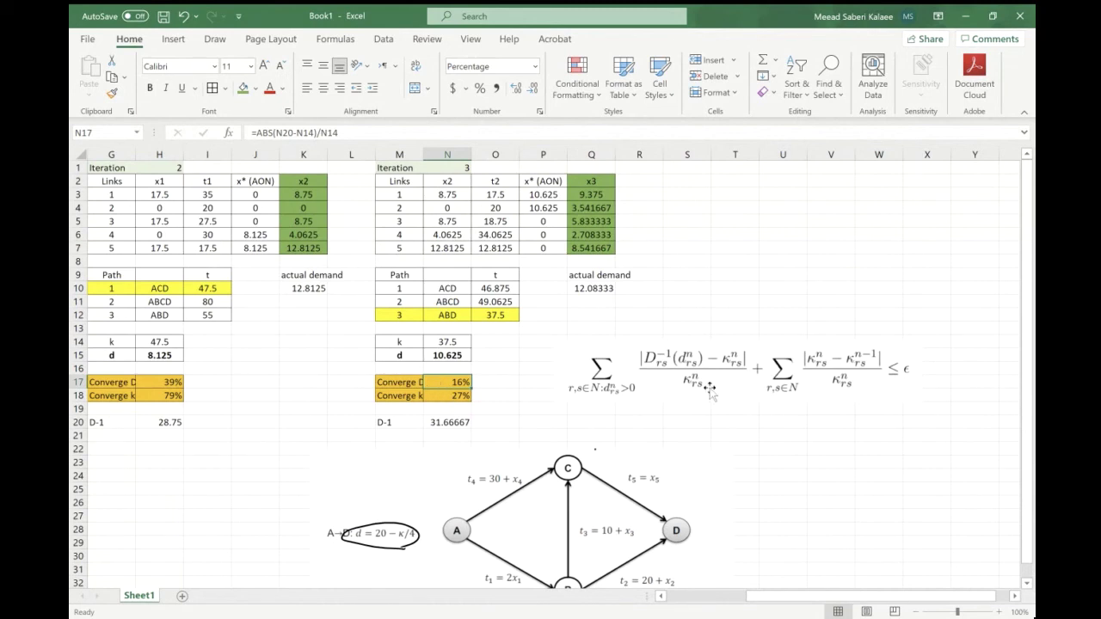
pyautogui.click(843, 372)
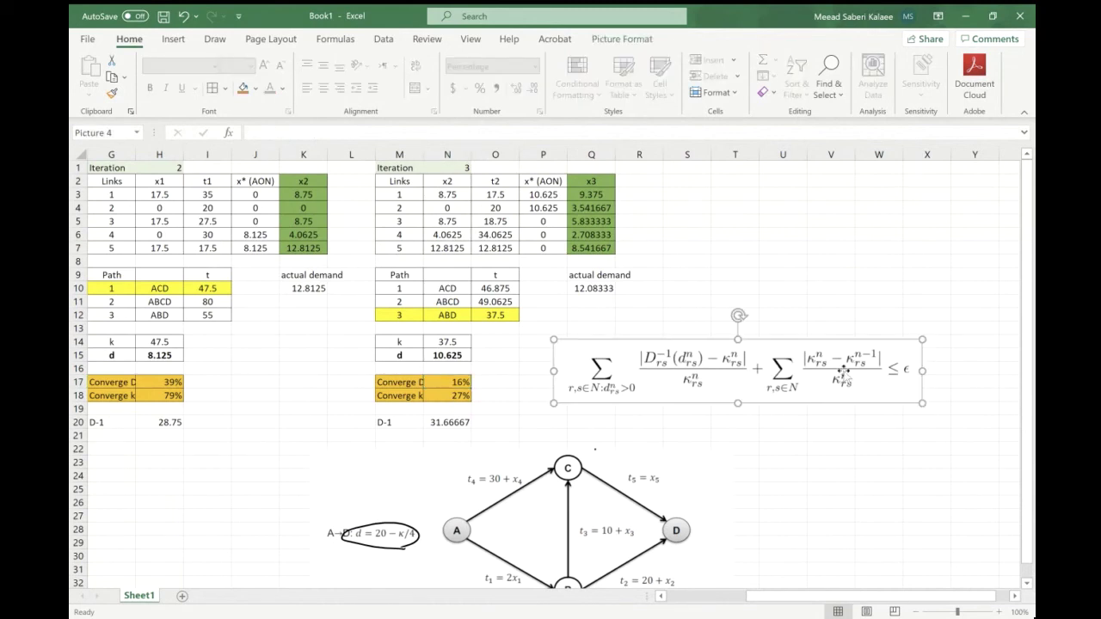
pyautogui.click(460, 396)
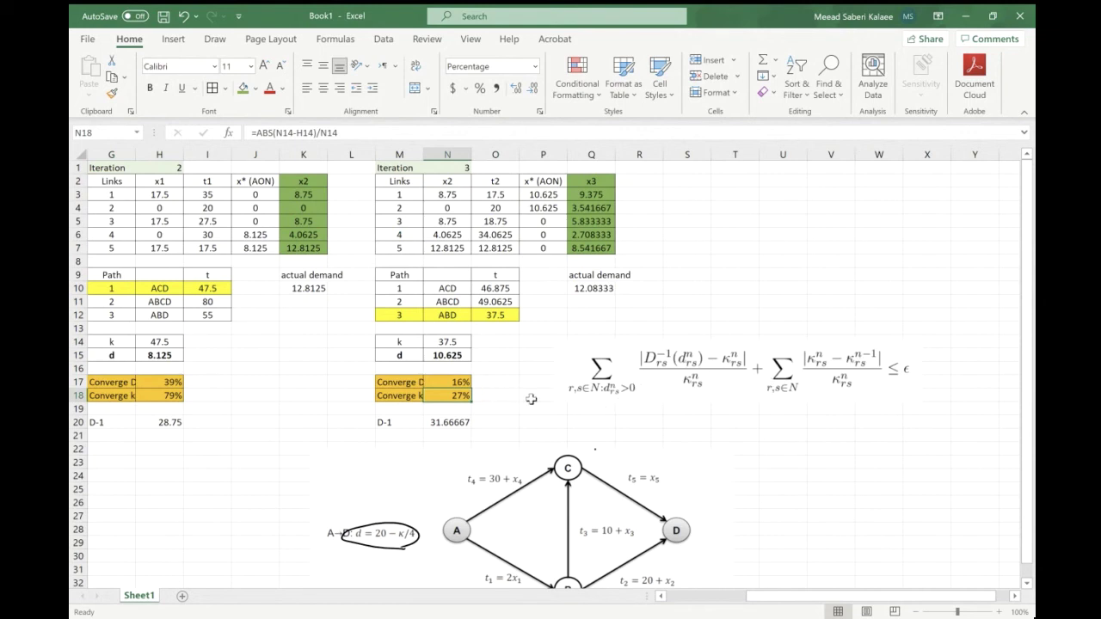
# - Move the network diagram down a few rows and enter the label Sum Converge in M22
pyautogui.scroll(-1, 490, 421)
pyautogui.moveTo(470, 471); pyautogui.dragTo(470, 534)
pyautogui.click(406, 436)
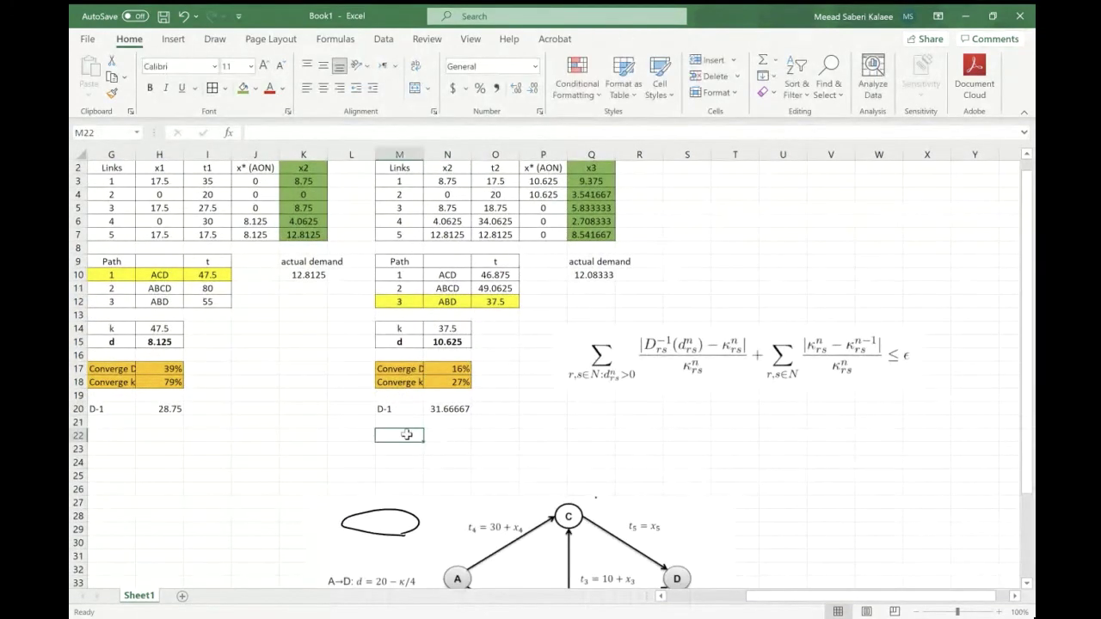
pyautogui.write('Sum Converge')
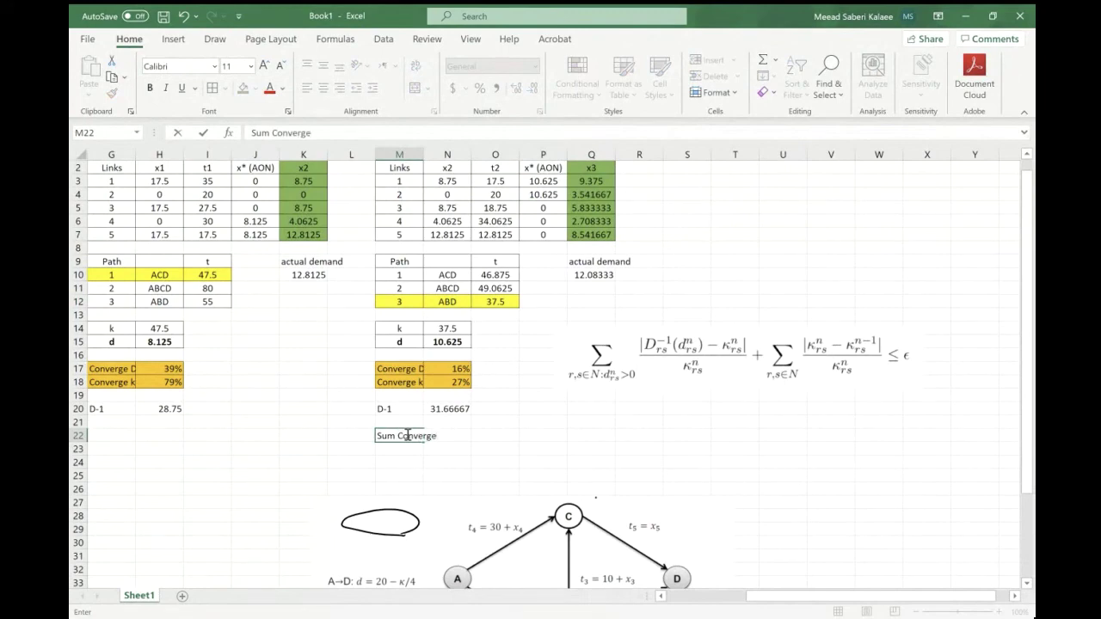
pyautogui.press('Return')
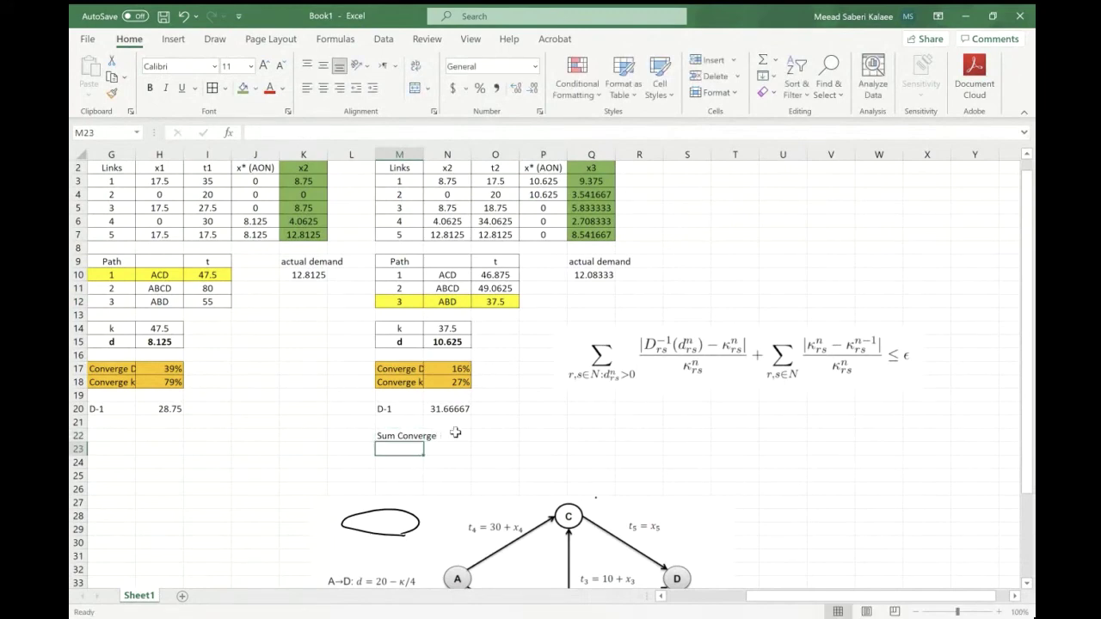
# - Enter a formula in N22 adding the iteration 3 convergence values N17 and N18
pyautogui.click(455, 434)
pyautogui.write('=')
pyautogui.click(444, 368)
pyautogui.click(455, 381)
pyautogui.press('Return')
# - Copy the Sum Converge label and formula from M22:N22 to G22:H22 for iteration 2, and check the formula in H22
pyautogui.hscroll(-3, 317, 466)
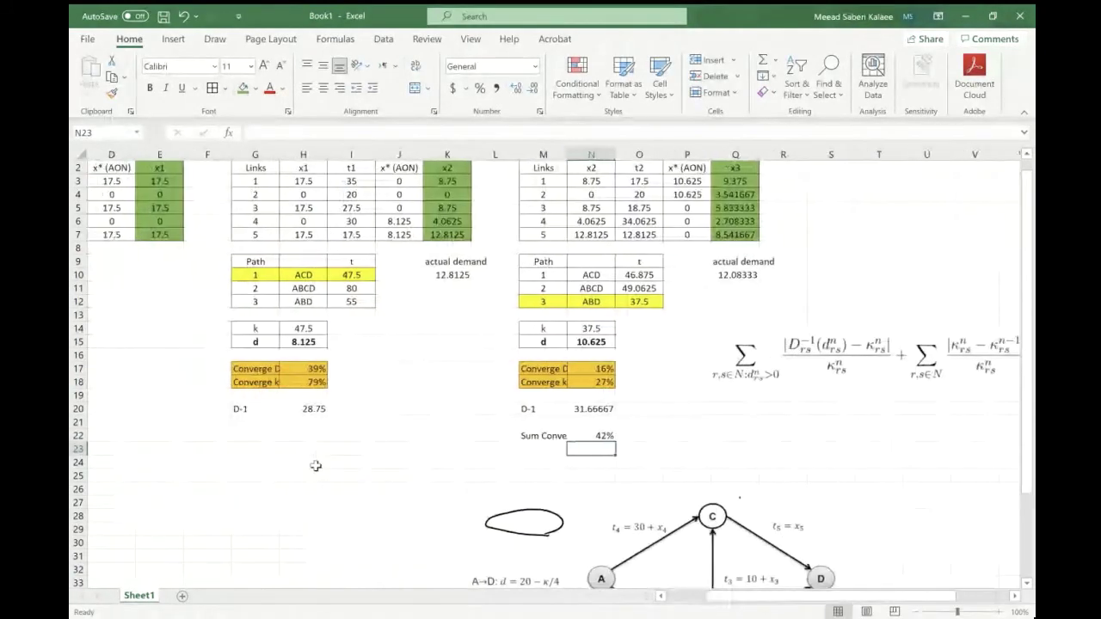
pyautogui.moveTo(602, 435); pyautogui.dragTo(551, 436)
pyautogui.hotkey('ctrl', 'c')
pyautogui.click(255, 434)
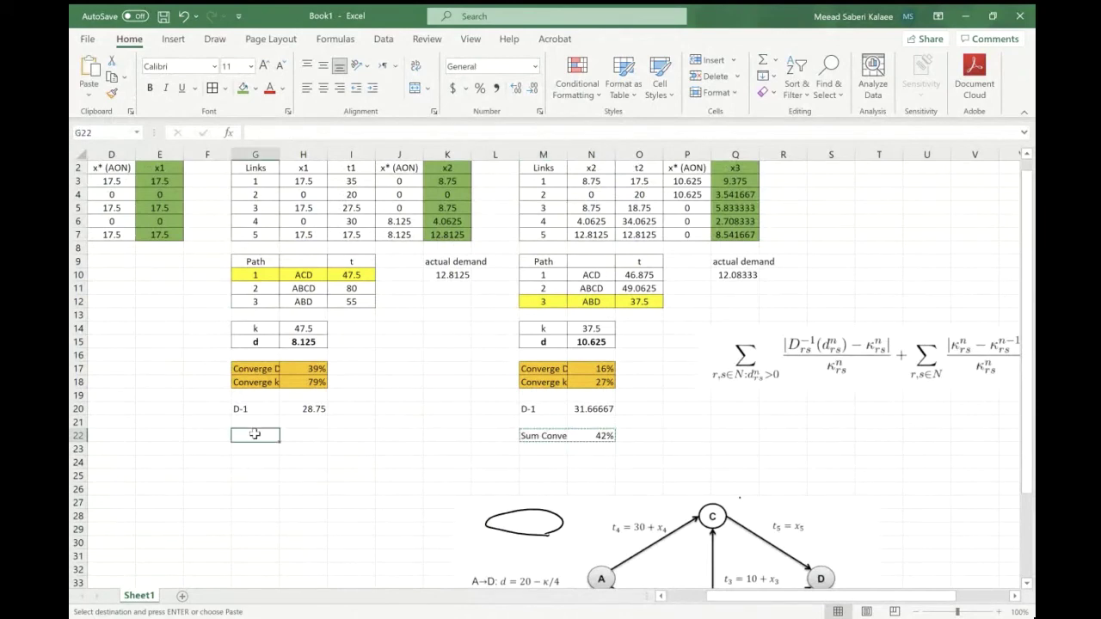
pyautogui.hotkey('ctrl', 'v')
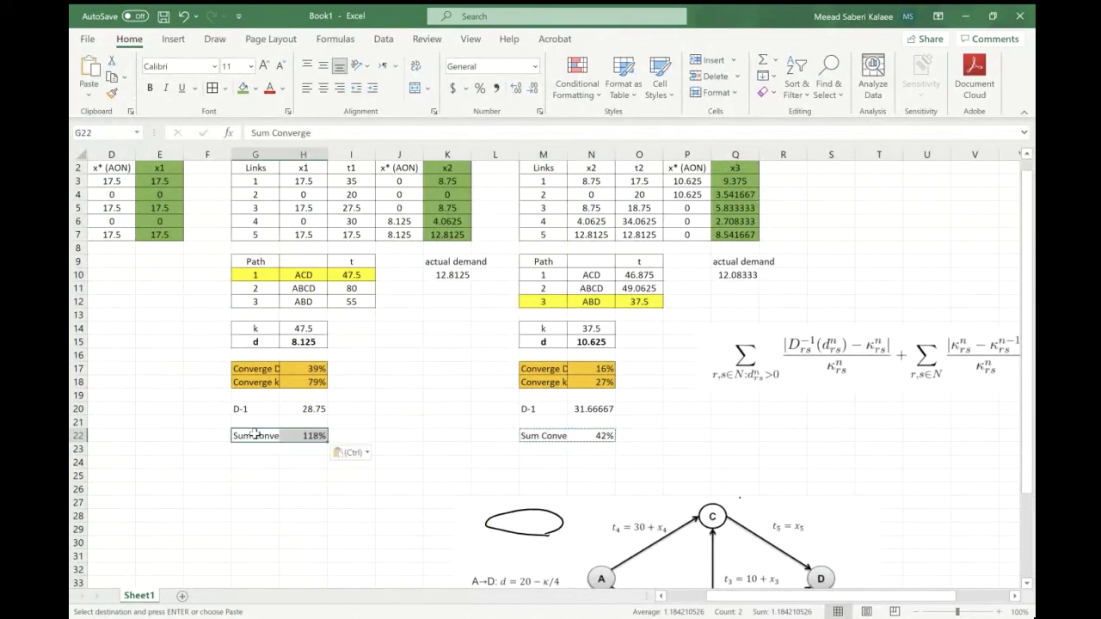
pyautogui.click(299, 436)
pyautogui.hscroll(-3, 299, 436)
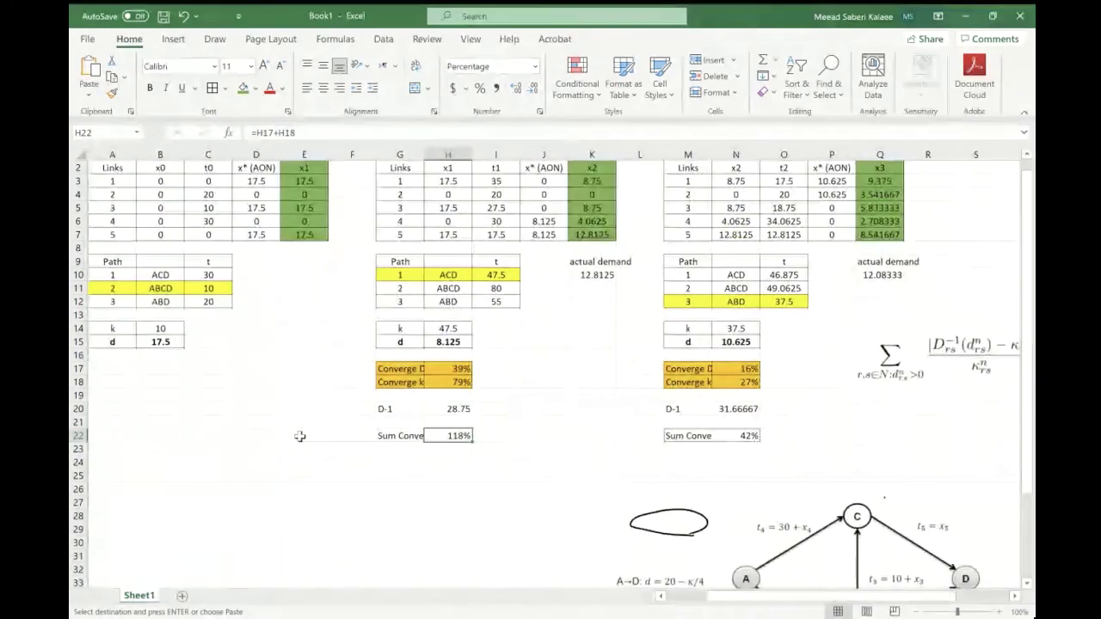
# - Nudge the convergence criterion picture, circle its epsilon in ink and handwrite ε = 5% above it
pyautogui.hscroll(3, 299, 436)
pyautogui.press('Escape')
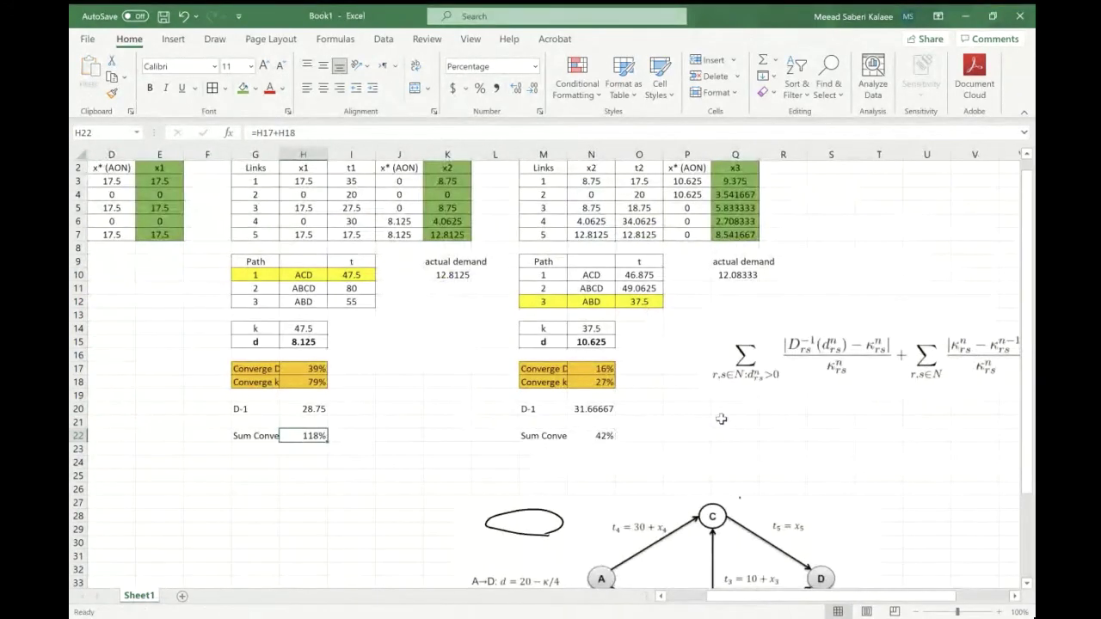
pyautogui.hscroll(1, 721, 419)
pyautogui.click(815, 381)
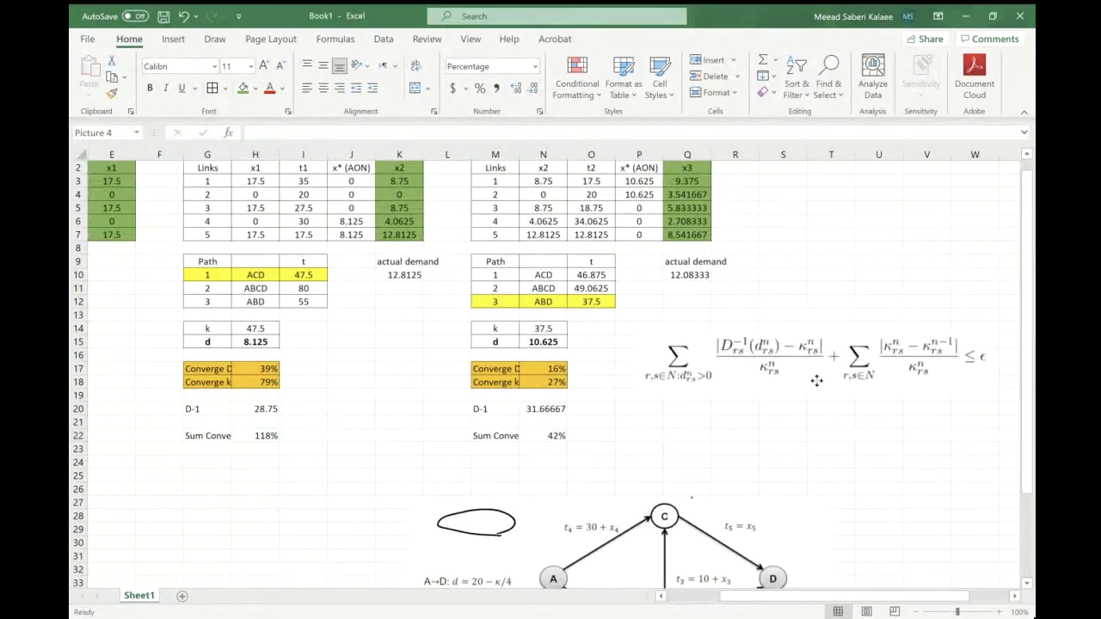
pyautogui.moveTo(815, 381); pyautogui.dragTo(805, 383)
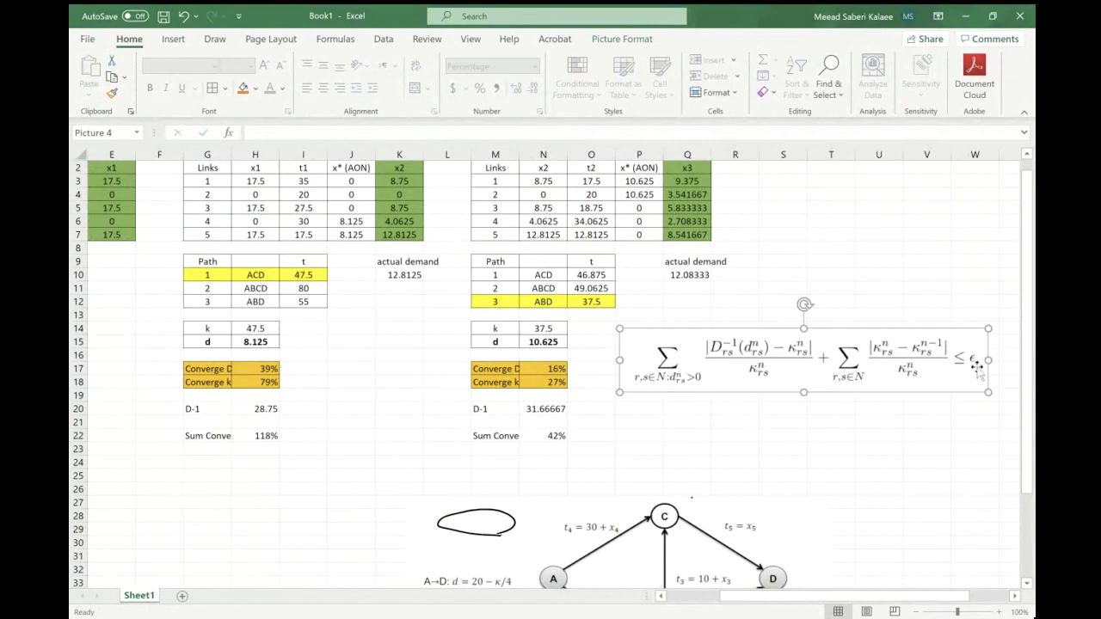
pyautogui.press('Escape')
pyautogui.moveTo(980, 354); pyautogui.dragTo(977, 353)
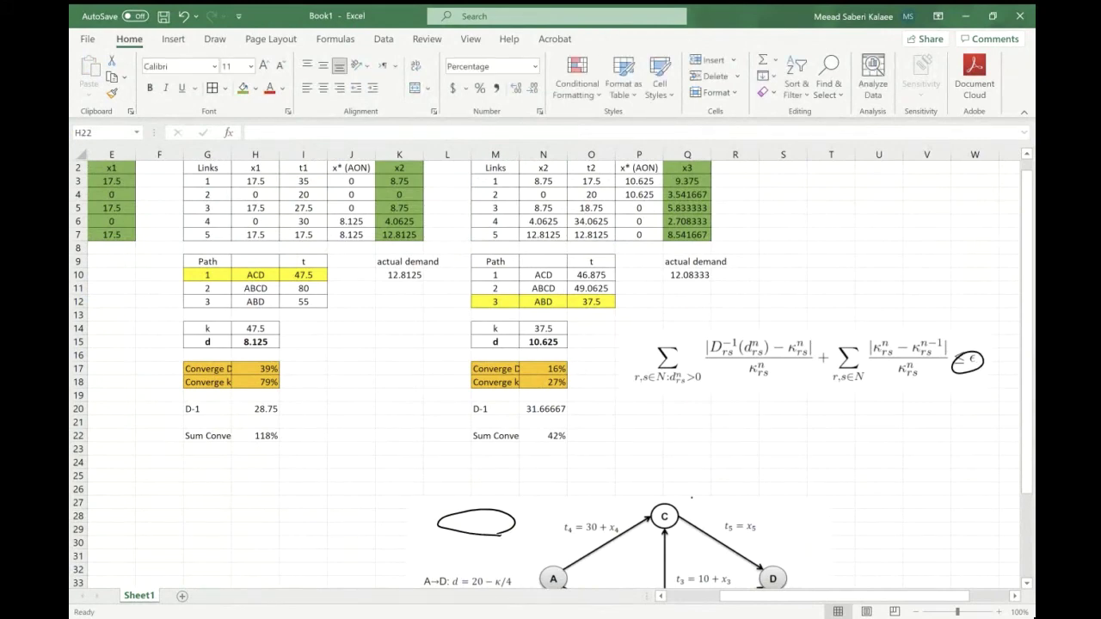
pyautogui.moveTo(920, 263); pyautogui.dragTo(928, 299)
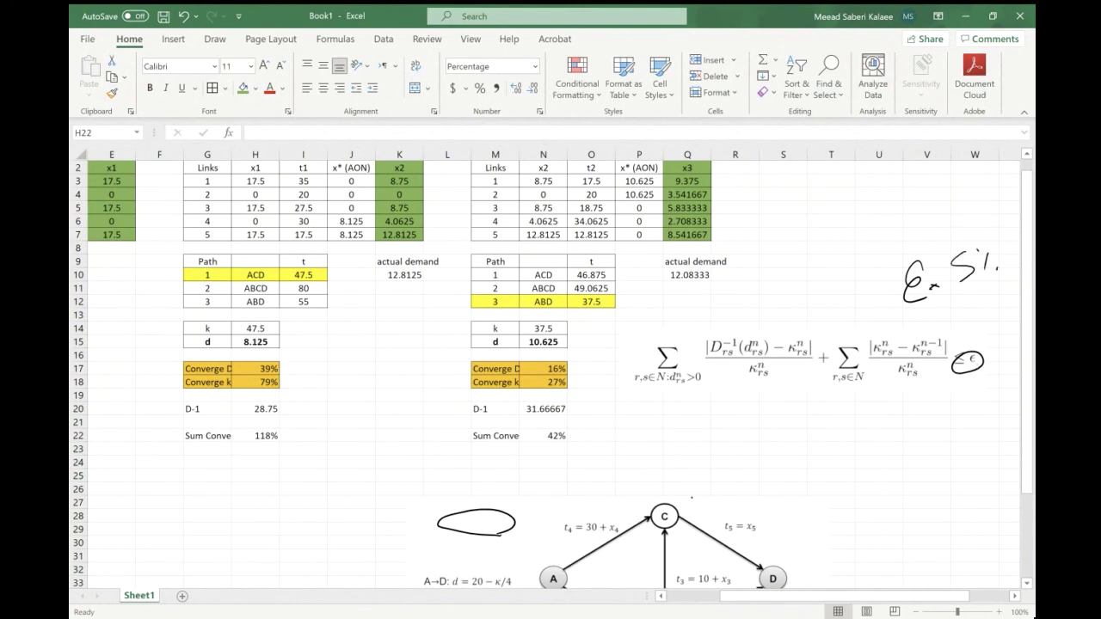
# - Delete the ink annotations, the convergence criterion picture and the drawn oval beside the network diagram
pyautogui.click(929, 297)
pyautogui.press('Delete')
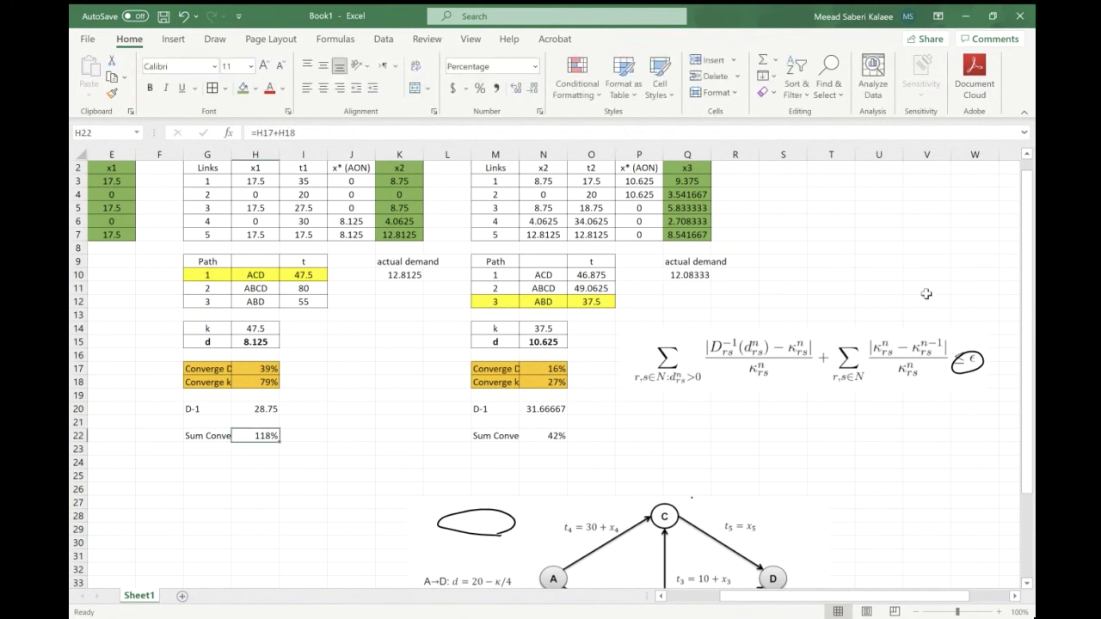
pyautogui.click(902, 351)
pyautogui.press('Delete')
pyautogui.click(954, 359)
pyautogui.press('Delete')
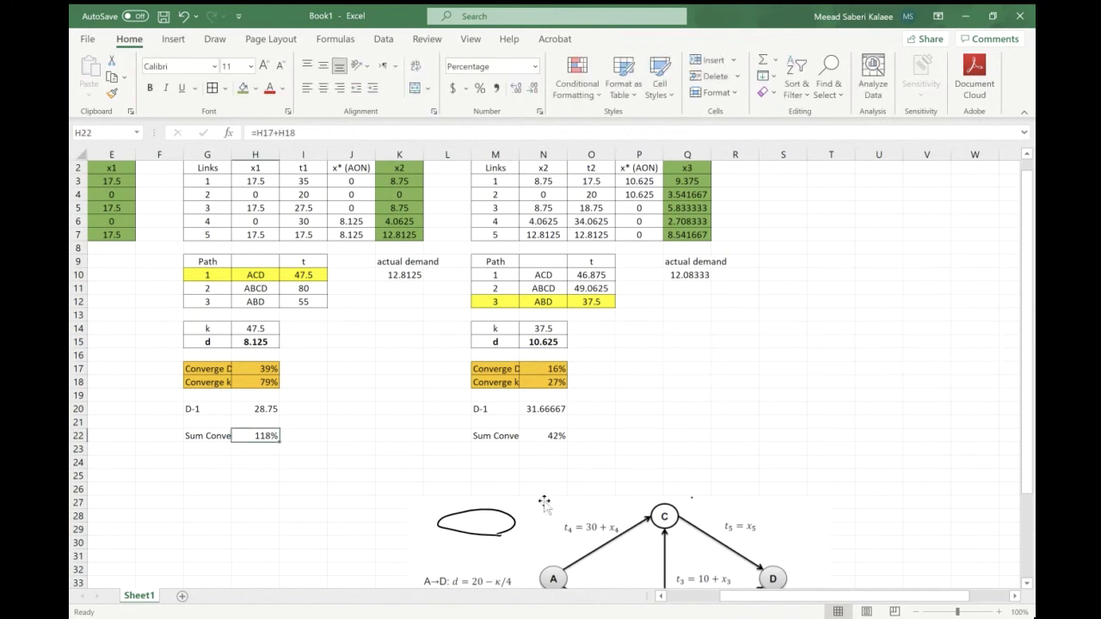
pyautogui.click(509, 521)
pyautogui.press('Delete')
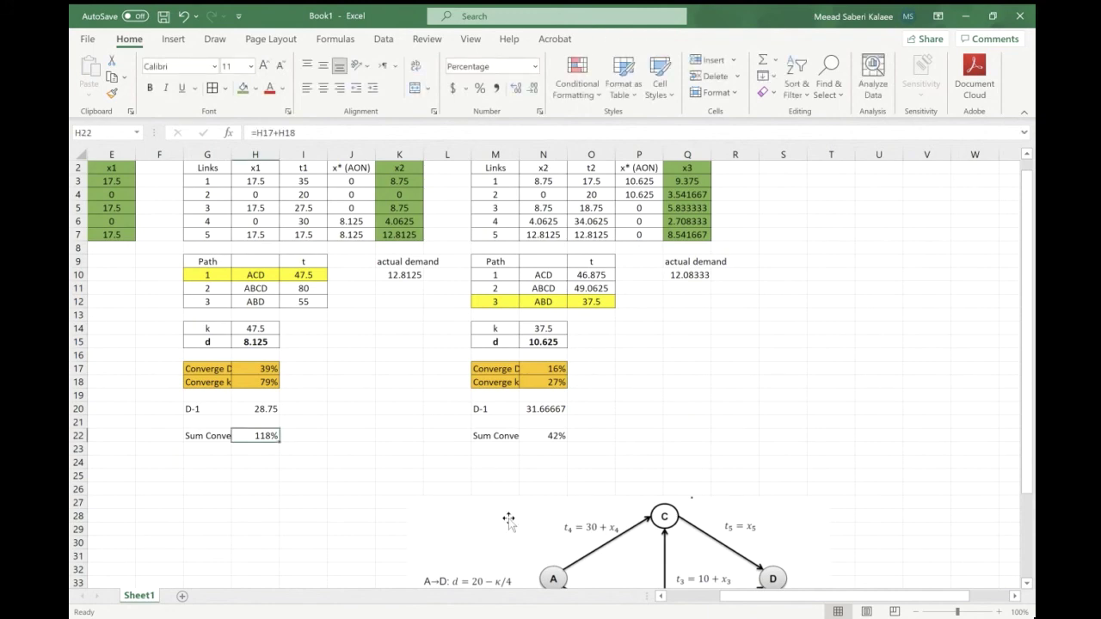
# - Copy the complete iteration 3 block M1:Q22 and paste it starting at S1
pyautogui.scroll(-3, 504, 522)
pyautogui.scroll(3, 569, 439)
pyautogui.hscroll(2, 570, 438)
pyautogui.hscroll(-1, 570, 439)
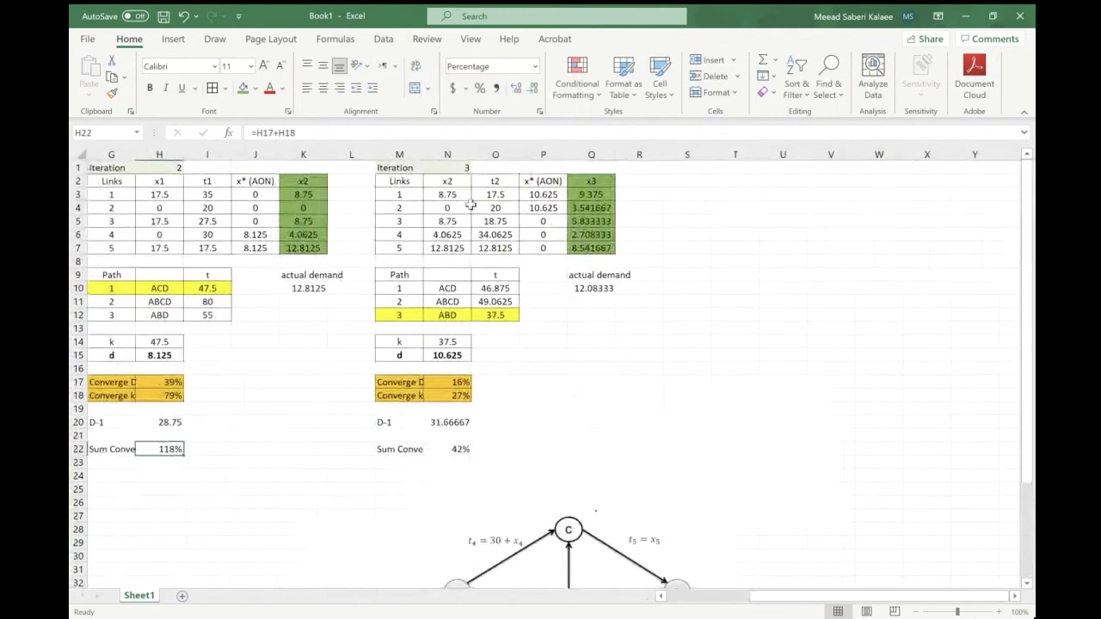
pyautogui.moveTo(395, 168); pyautogui.dragTo(576, 448)
pyautogui.hotkey('ctrl', 'c')
pyautogui.click(677, 170)
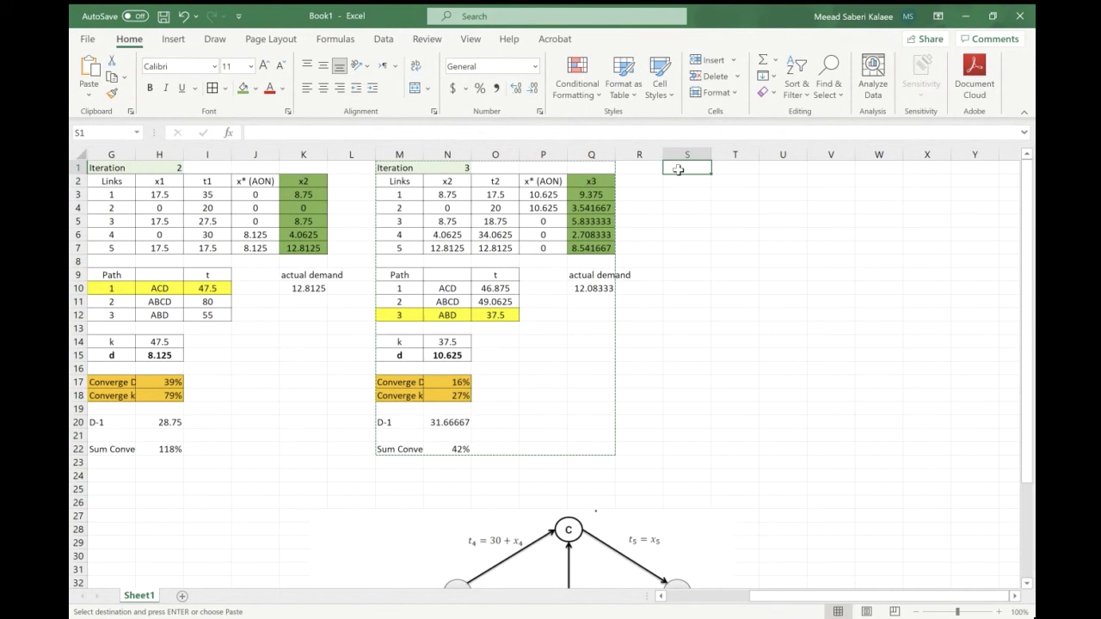
pyautogui.hotkey('ctrl', 'v')
pyautogui.press('Escape')
# - Set the copied block's iteration number to 4 and rename its headers to x3, t3 and x4
pyautogui.click(740, 170)
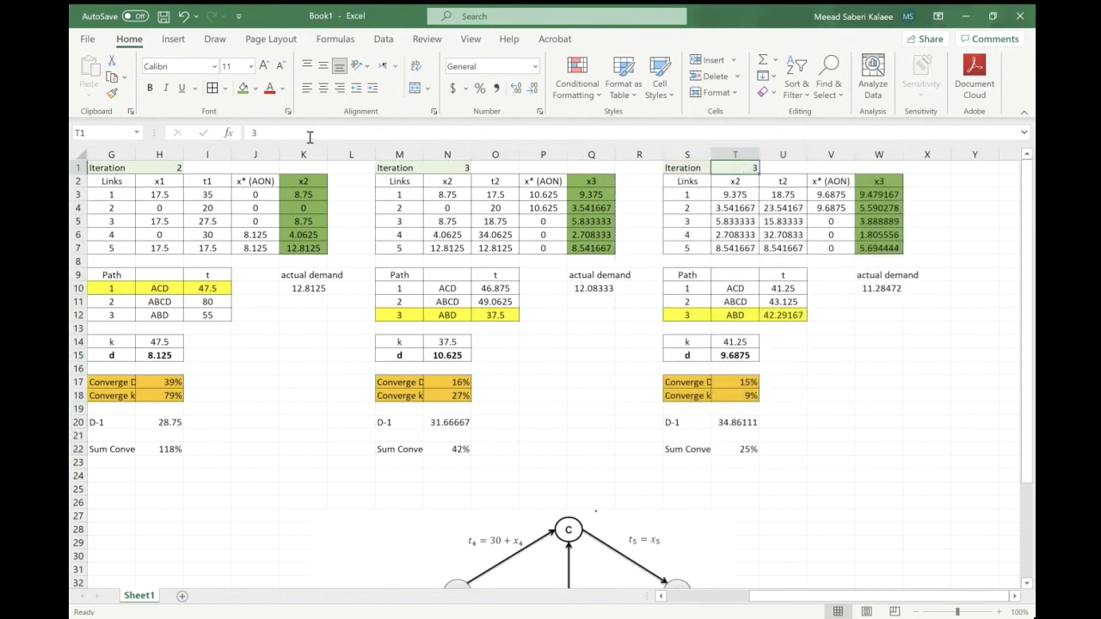
pyautogui.click(310, 138)
pyautogui.press('Return')
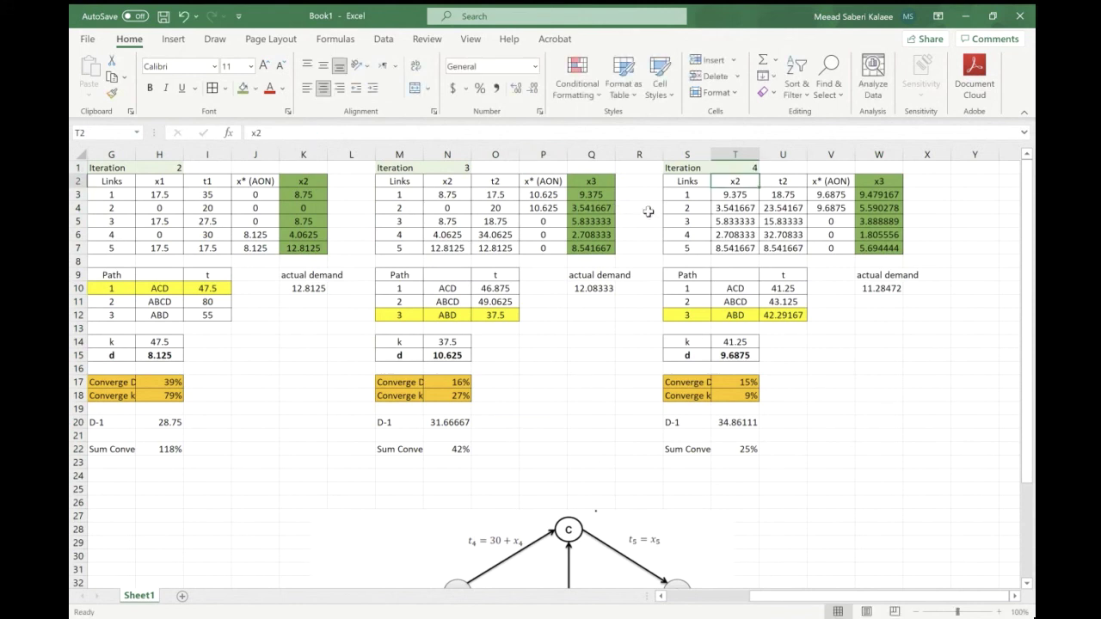
pyautogui.write('x')
pyautogui.press('Tab')
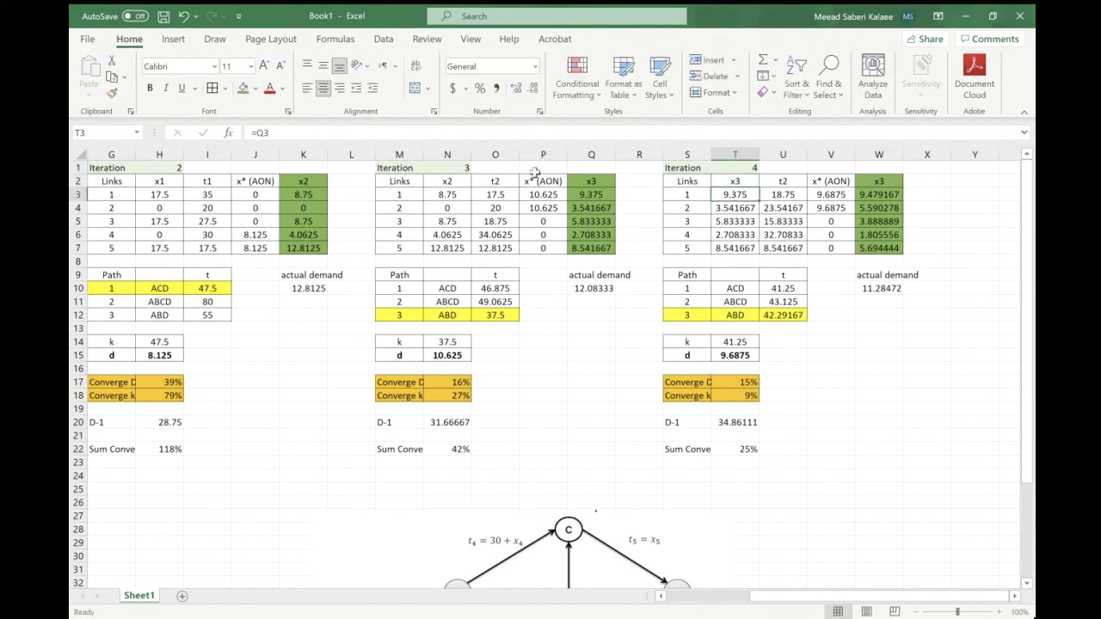
pyautogui.write('t3')
pyautogui.press('Tab')
pyautogui.press('Tab')
pyautogui.write('x')
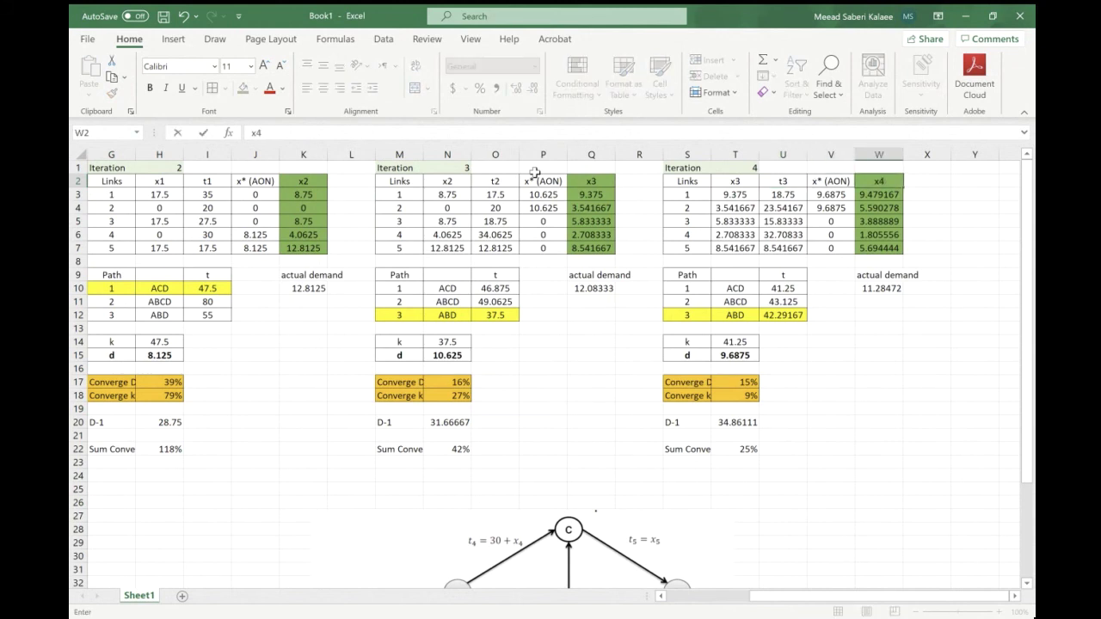
pyautogui.write('4')
pyautogui.press('Return')
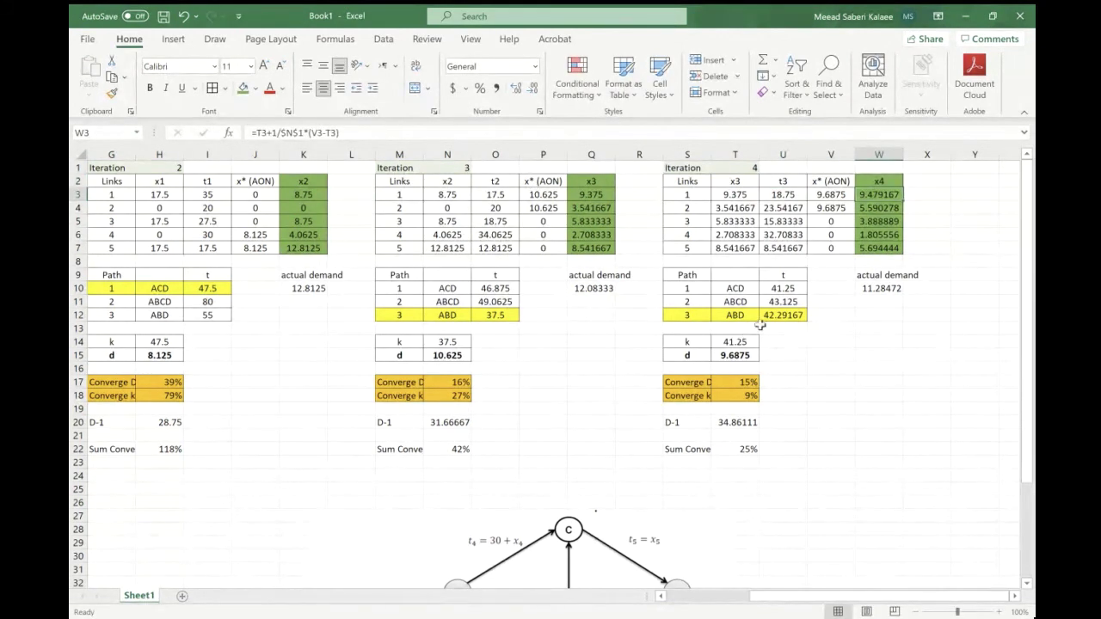
# - Fill the path 1 (ACD) row of iteration 4 yellow and remove the fill from the path 3 (ABD) row
pyautogui.moveTo(778, 286); pyautogui.dragTo(688, 289)
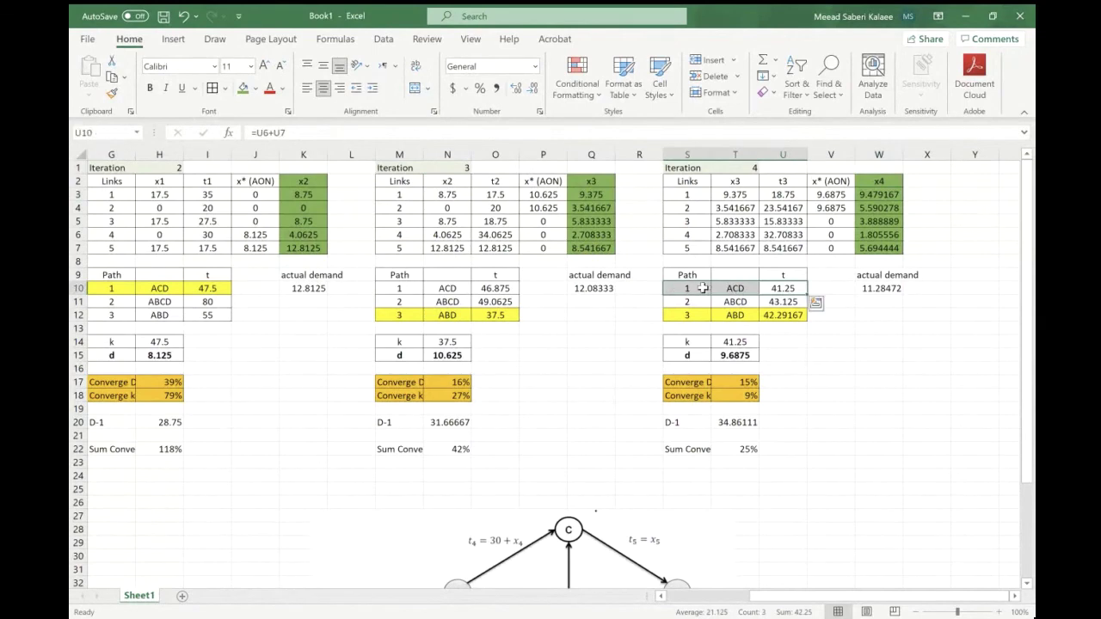
pyautogui.click(257, 90)
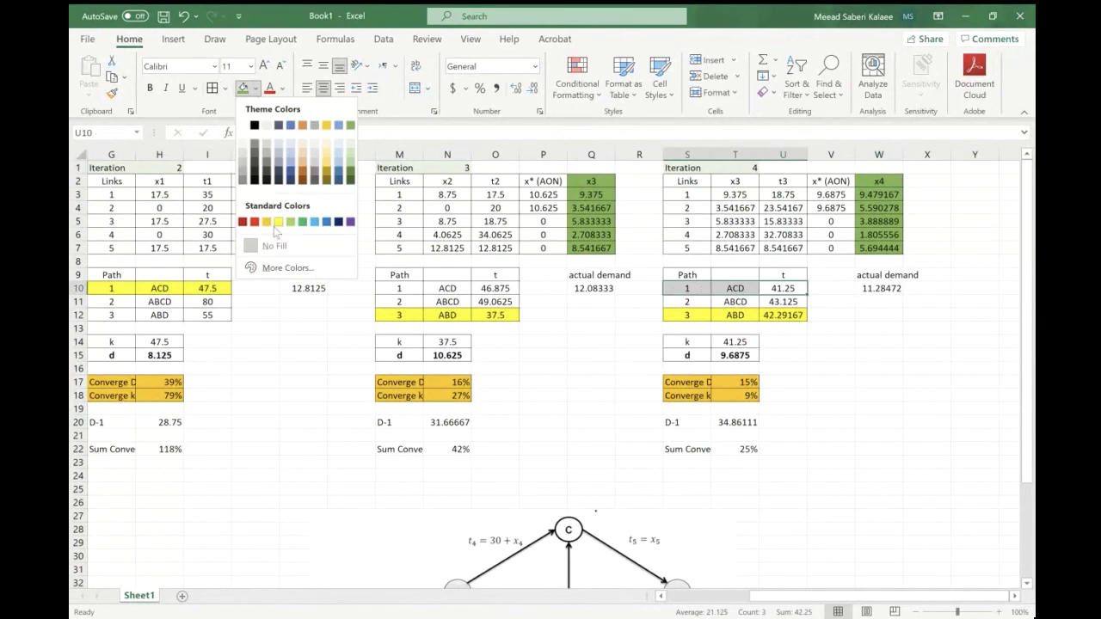
pyautogui.click(278, 230)
pyautogui.moveTo(763, 315); pyautogui.dragTo(688, 315)
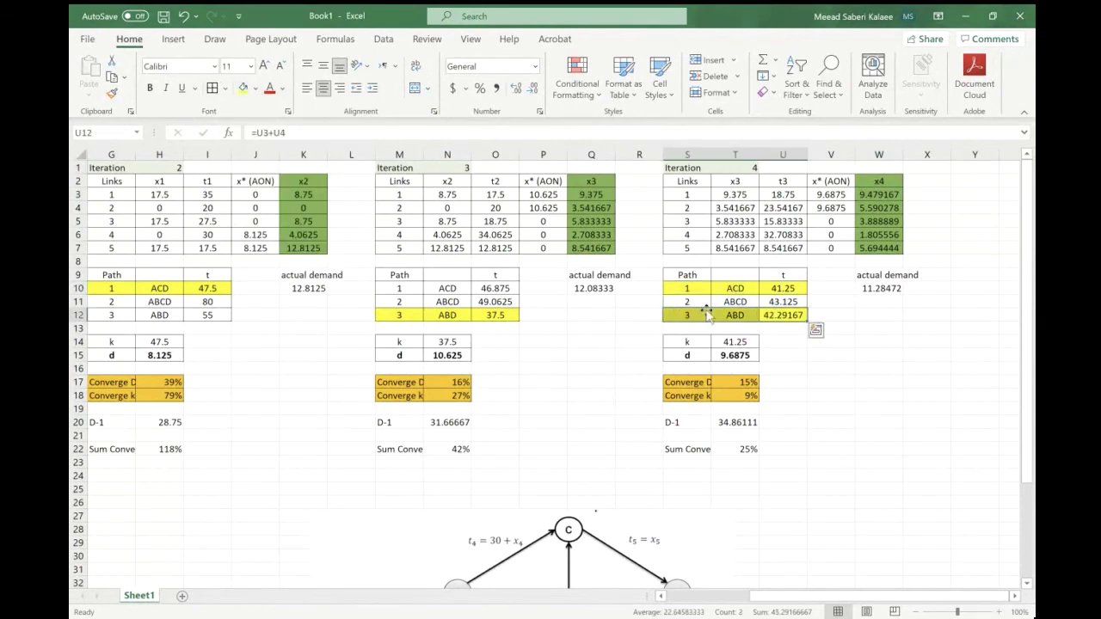
pyautogui.click(256, 89)
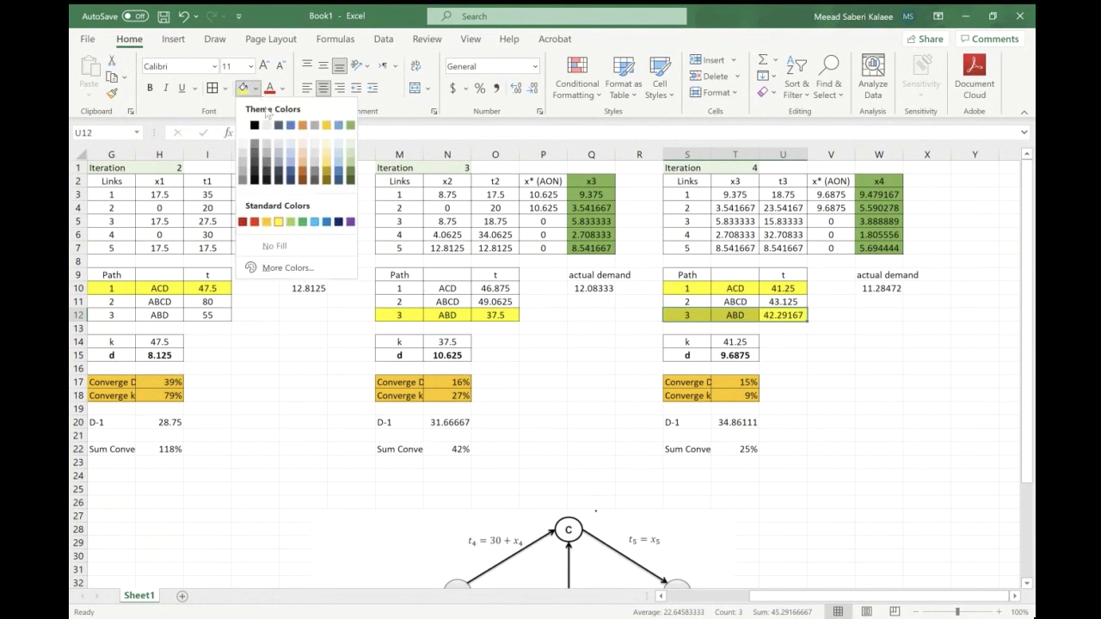
pyautogui.click(294, 243)
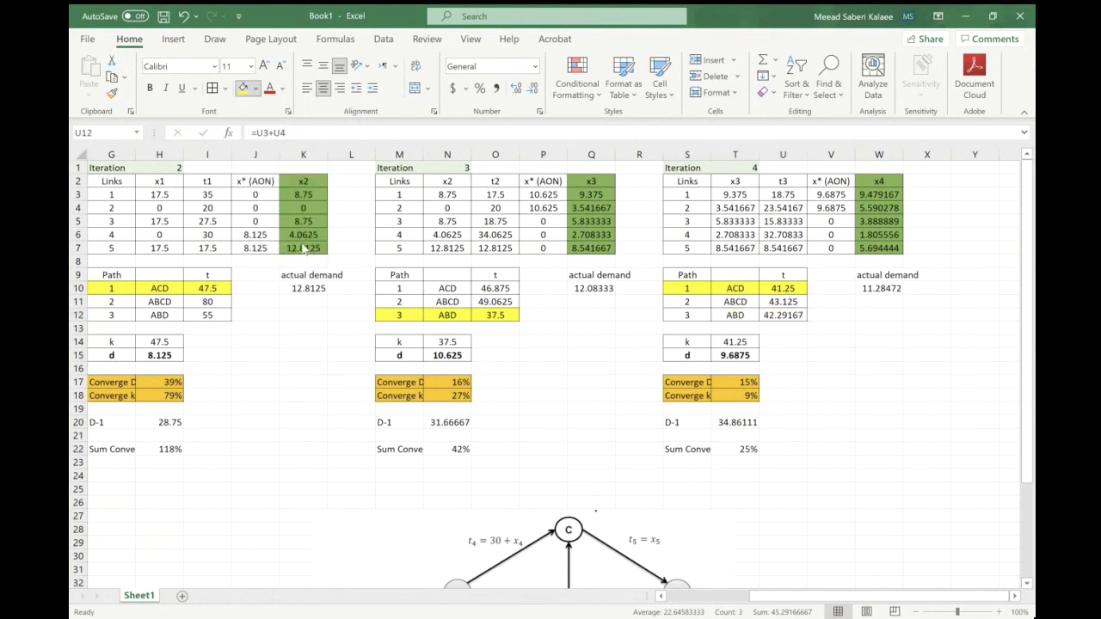
# - Clear the iteration 4 AON flows of links 1 and 2 in V3:V4 and enter 0 for link 3
pyautogui.click(823, 195)
pyautogui.press('BackSpace')
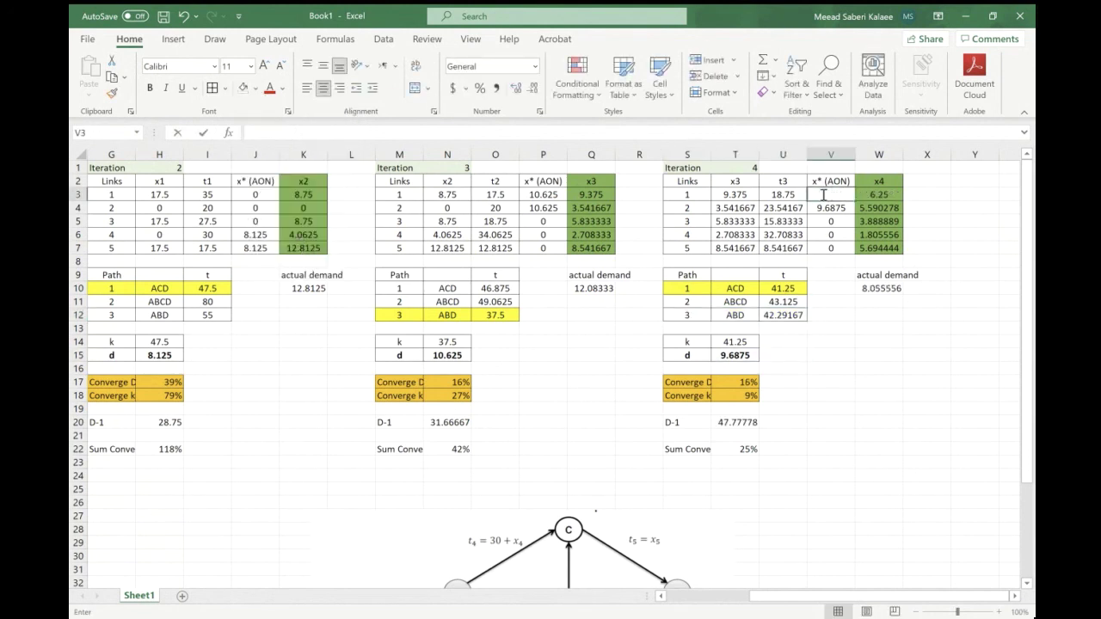
pyautogui.press('Return')
pyautogui.press('BackSpace')
pyautogui.press('Return')
pyautogui.press('BackSpace')
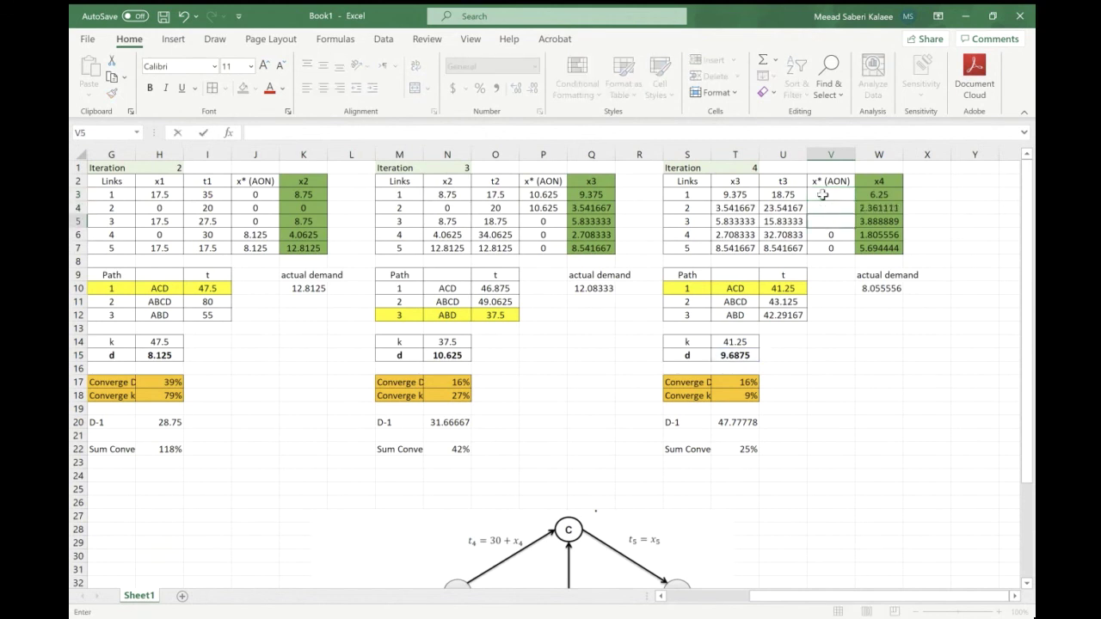
pyautogui.write('0')
pyautogui.press('Return')
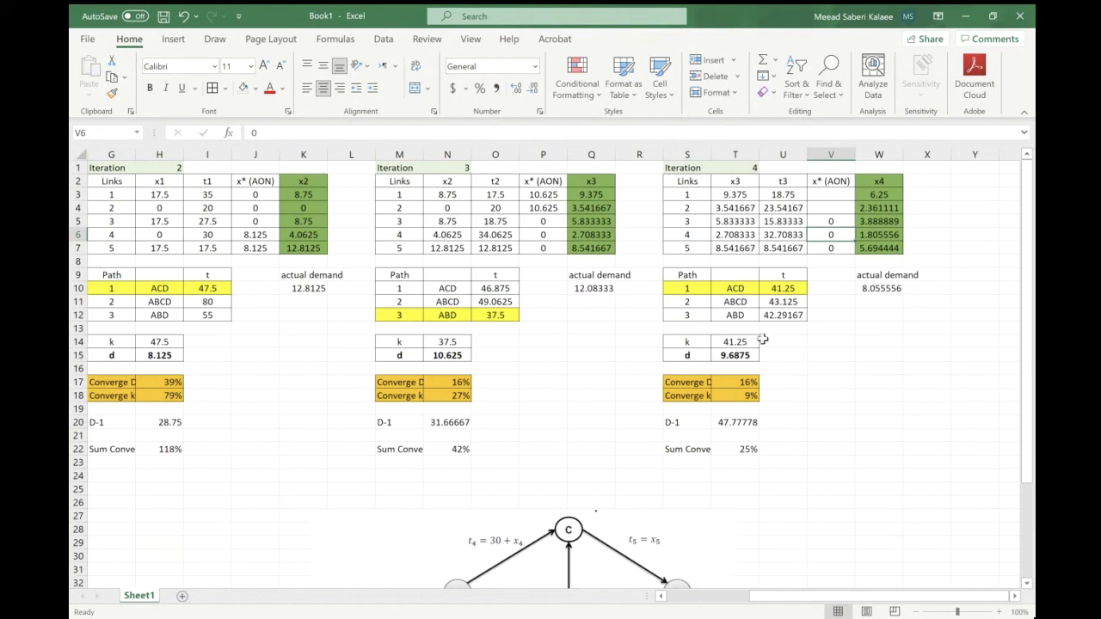
# - Check the demand d in T15 and link the AON flows of links 4 and 5 in V6 and V7 to it
pyautogui.hscroll(3, 763, 341)
pyautogui.hscroll(-1, 722, 329)
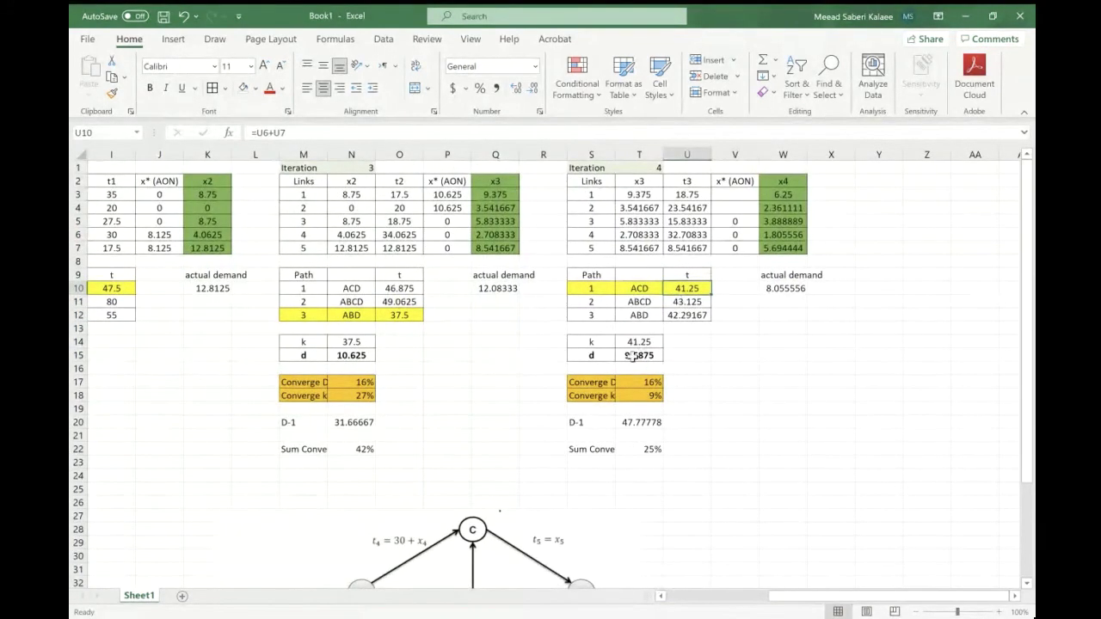
pyautogui.click(628, 355)
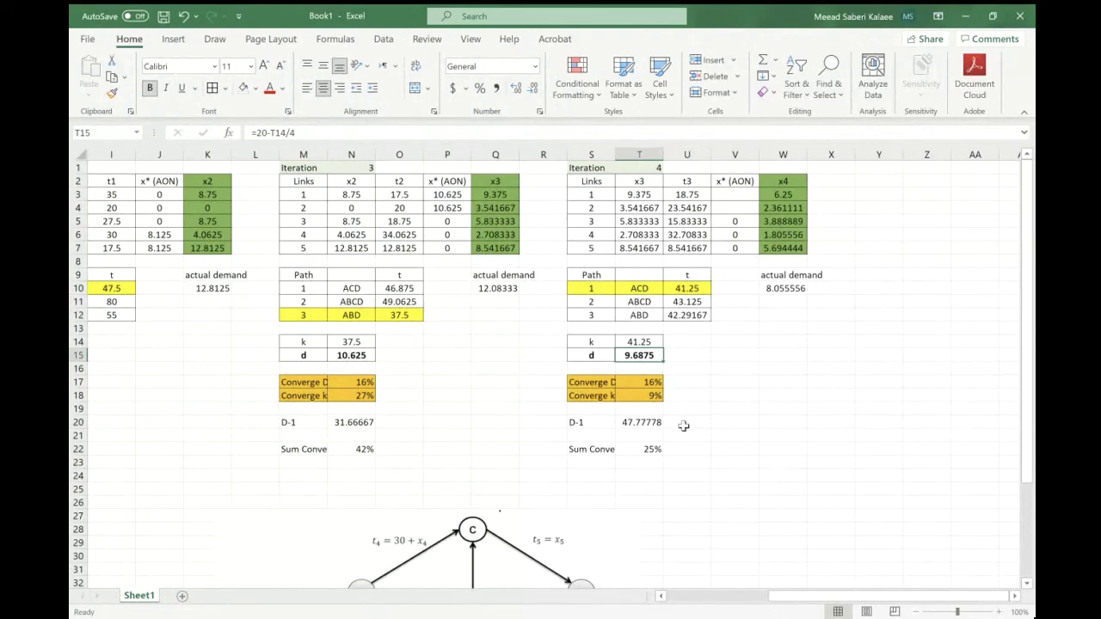
pyautogui.click(745, 237)
pyautogui.write('=')
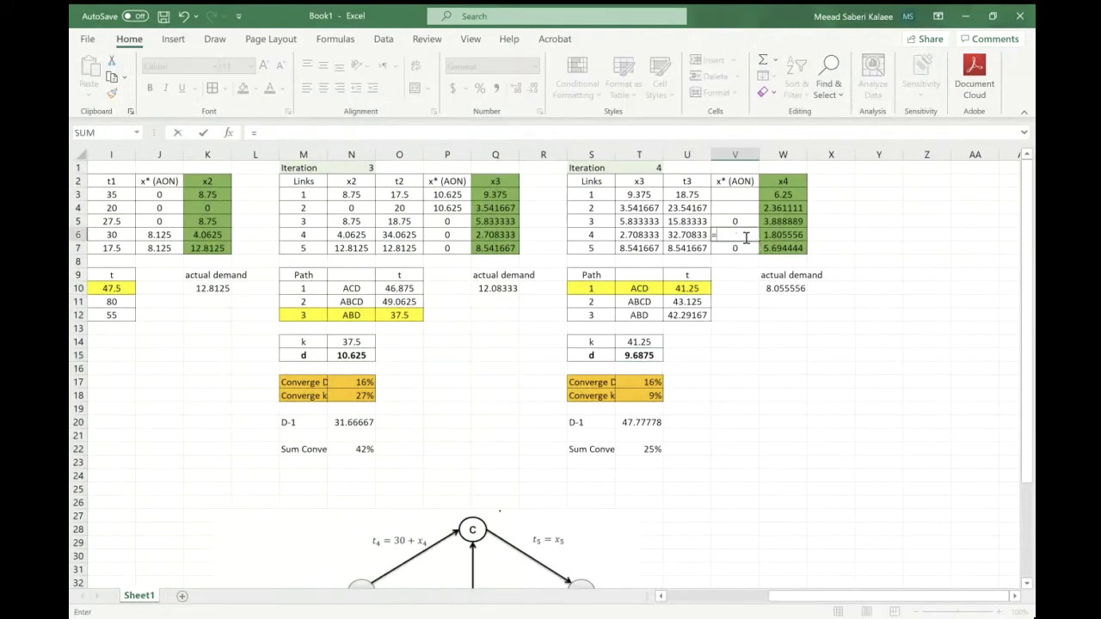
pyautogui.click(639, 355)
pyautogui.press('Return')
pyautogui.write('=')
pyautogui.click(639, 355)
pyautogui.press('Return')
# - Set the iteration 4 AON flows of links 1 and 2 in V3 and V4 to 0
pyautogui.click(741, 195)
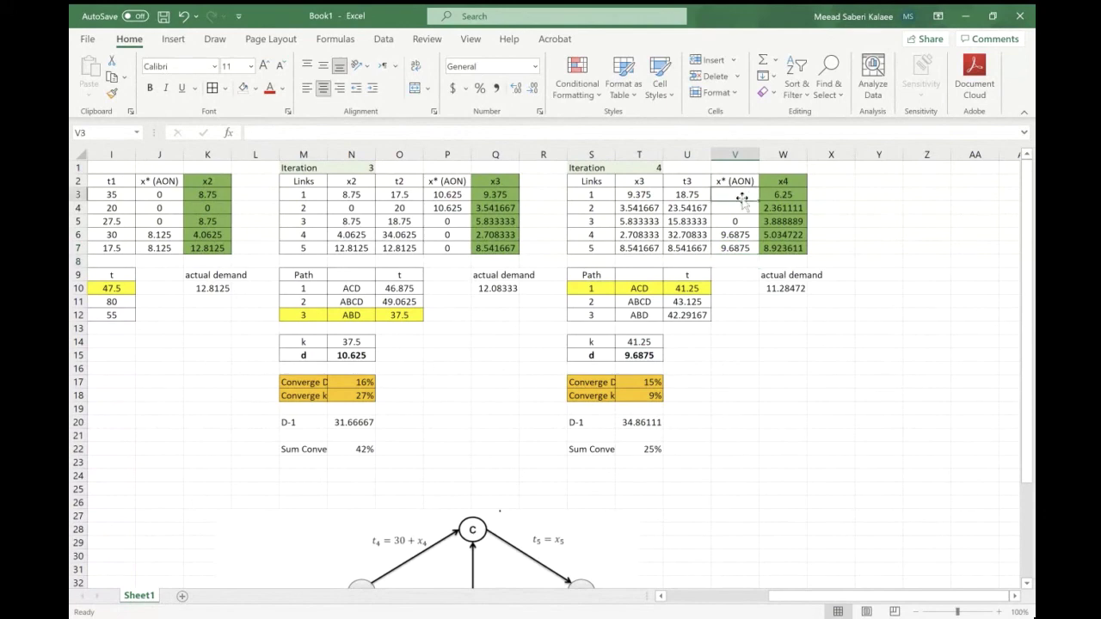
pyautogui.write('0')
pyautogui.press('Return')
pyautogui.write('0')
pyautogui.press('Return')
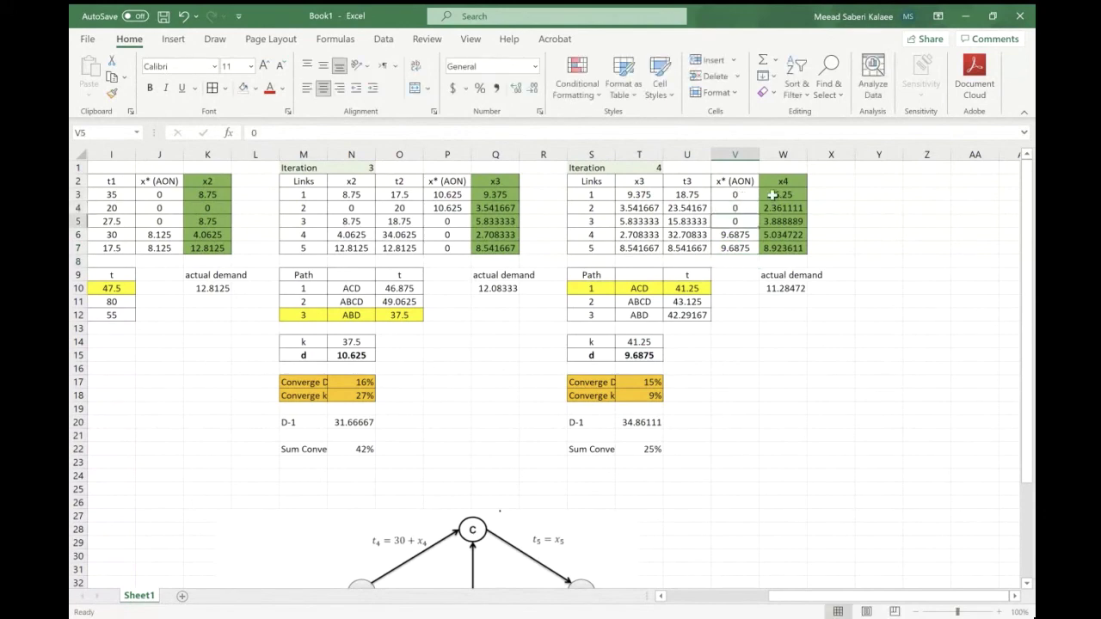
# - Change the x4 formula in W3 to use iteration number T1, giving =T3+1/$T$1*(V3-T3)
pyautogui.click(773, 196)
pyautogui.press('F2')
pyautogui.moveTo(379, 175); pyautogui.dragTo(619, 172)
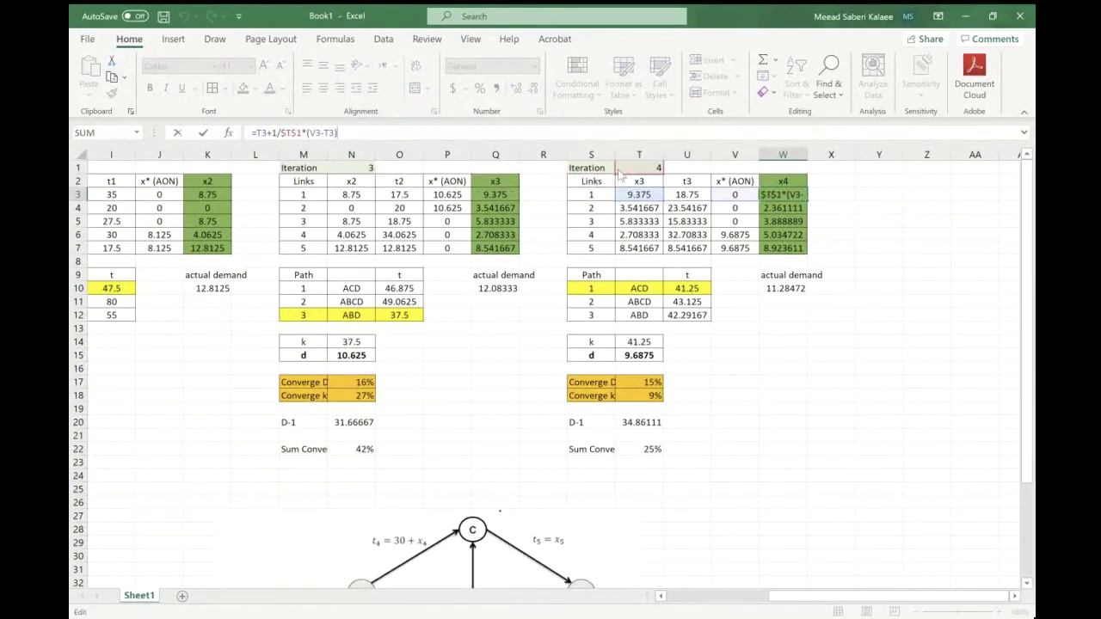
pyautogui.press('Return')
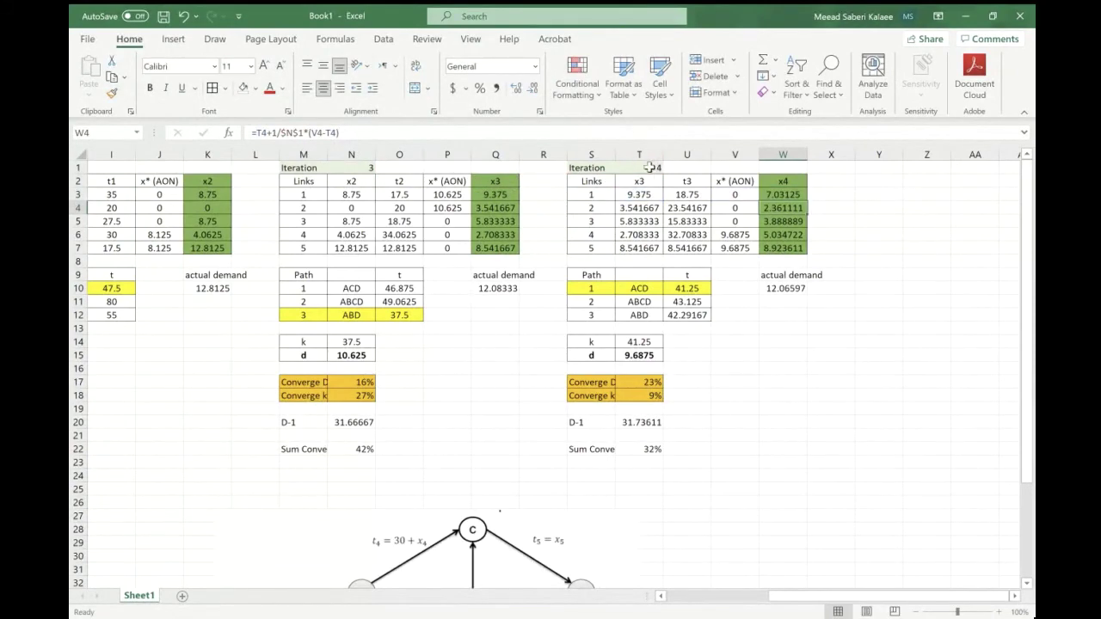
# - Check the iteration number references and fill the x4 formula from W3 down through W7
pyautogui.click(655, 167)
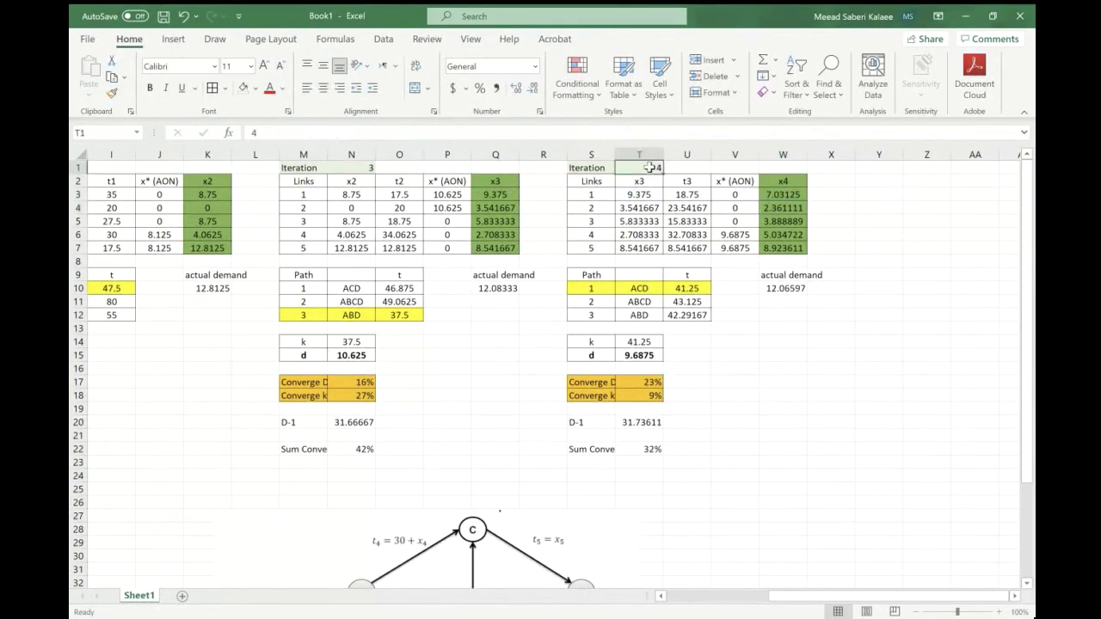
pyautogui.click(347, 168)
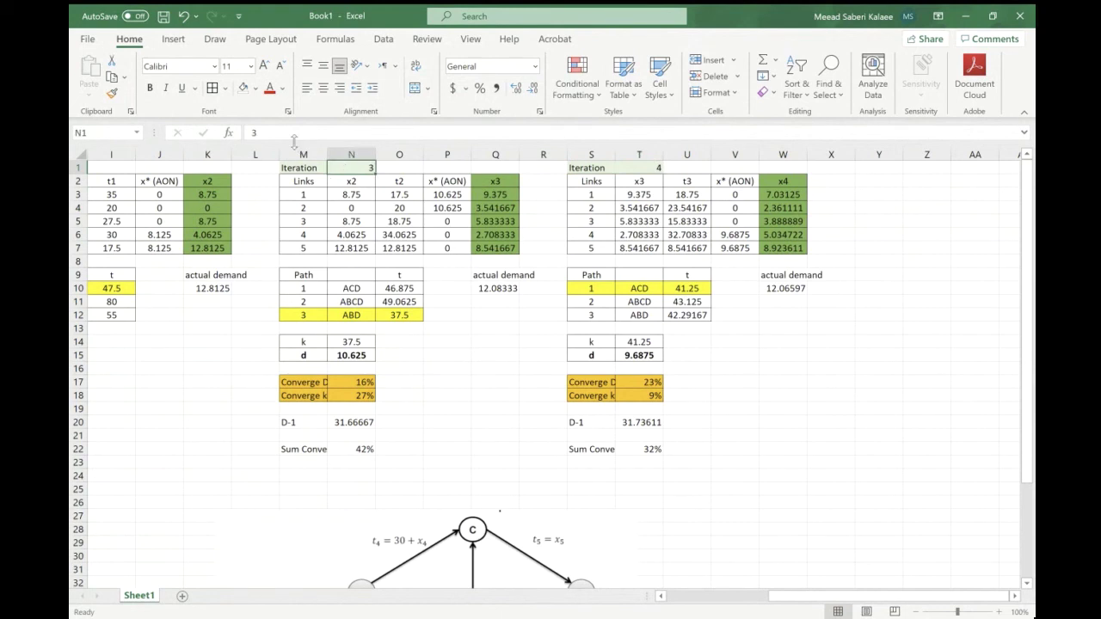
pyautogui.click(763, 193)
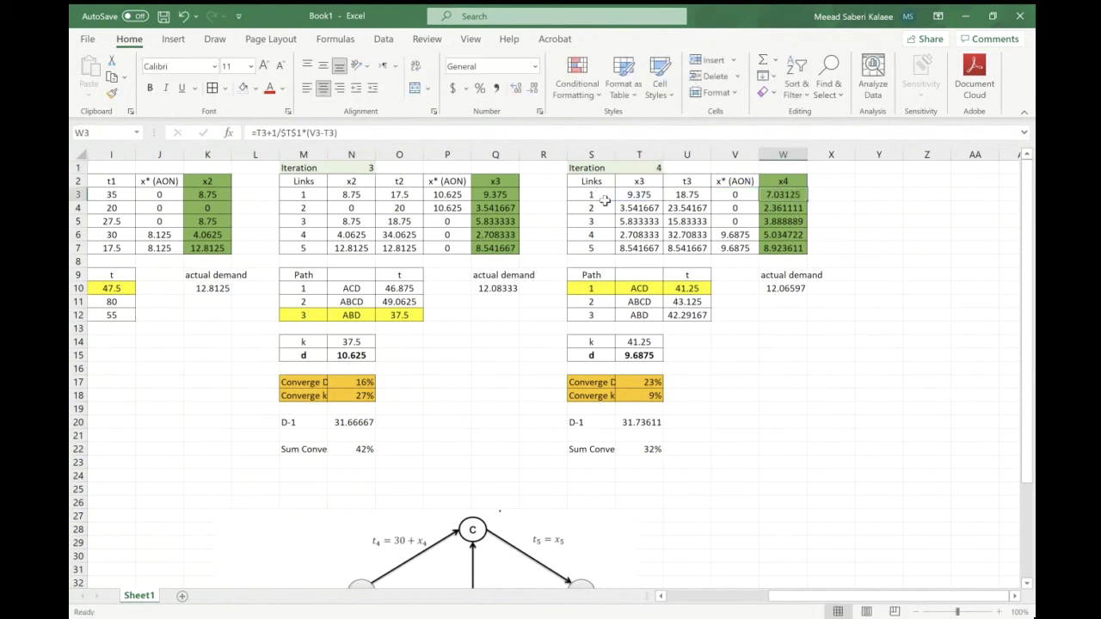
pyautogui.click(626, 170)
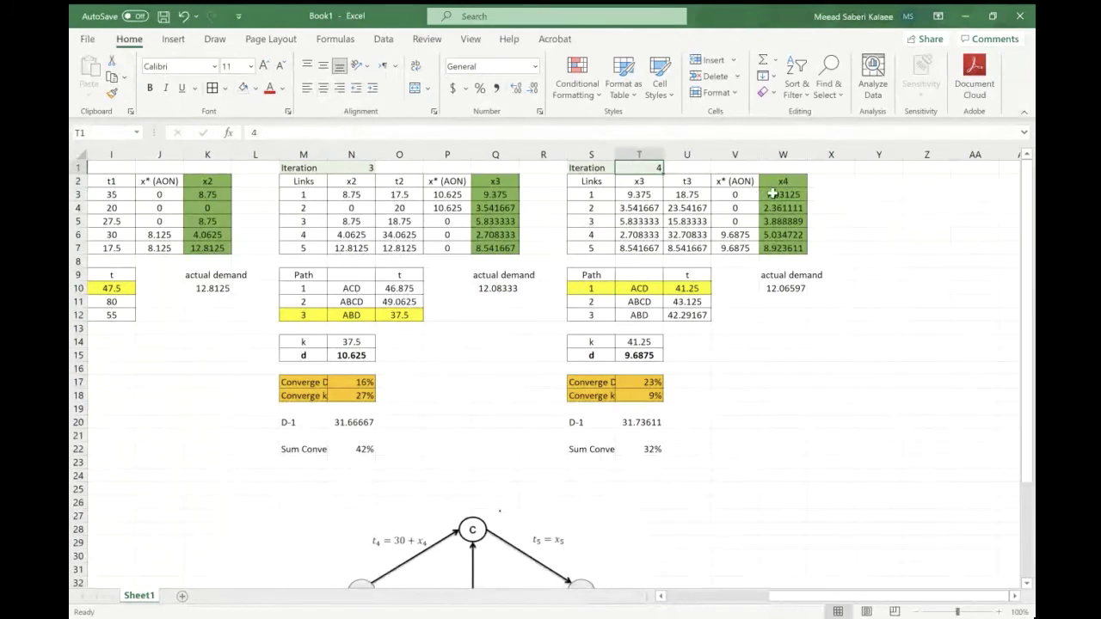
pyautogui.click(772, 194)
pyautogui.click(730, 126)
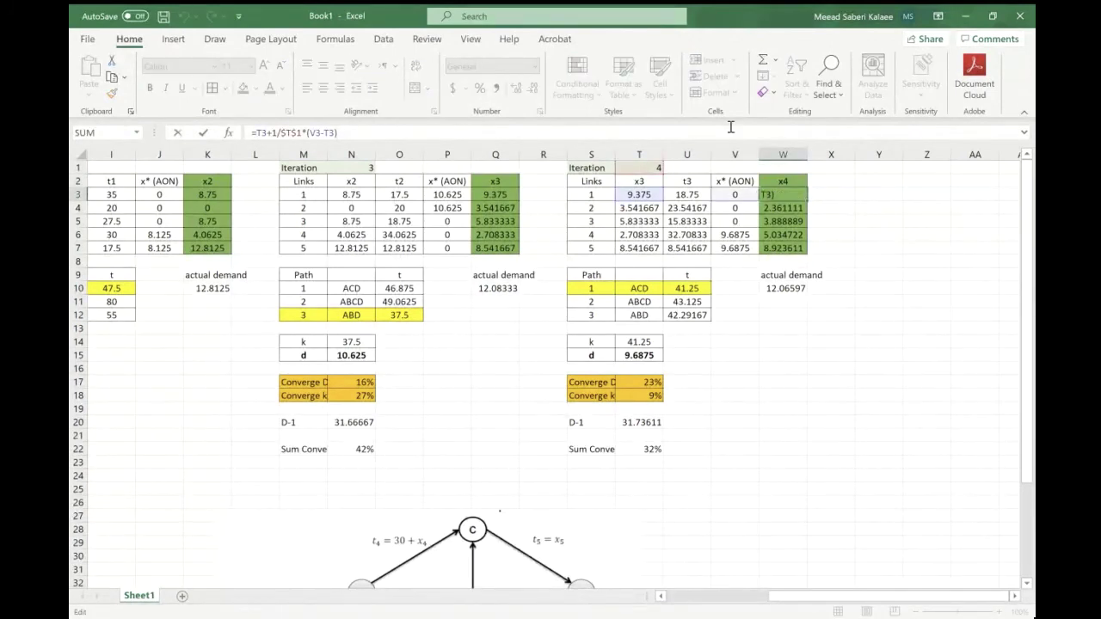
pyautogui.press('Return')
pyautogui.click(795, 194)
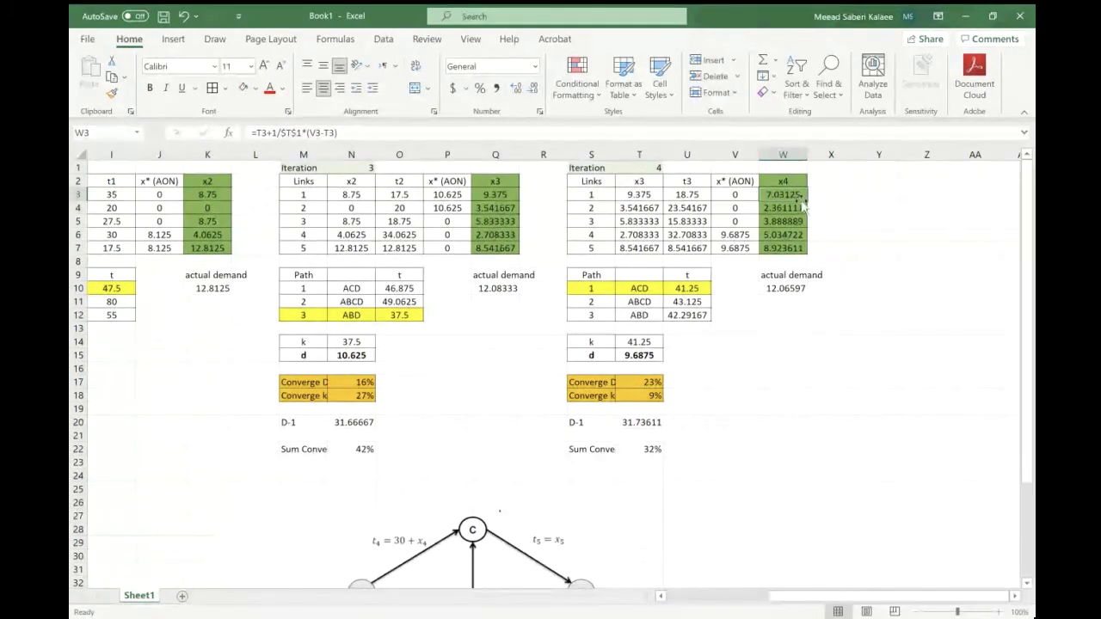
pyautogui.moveTo(807, 201); pyautogui.dragTo(807, 251)
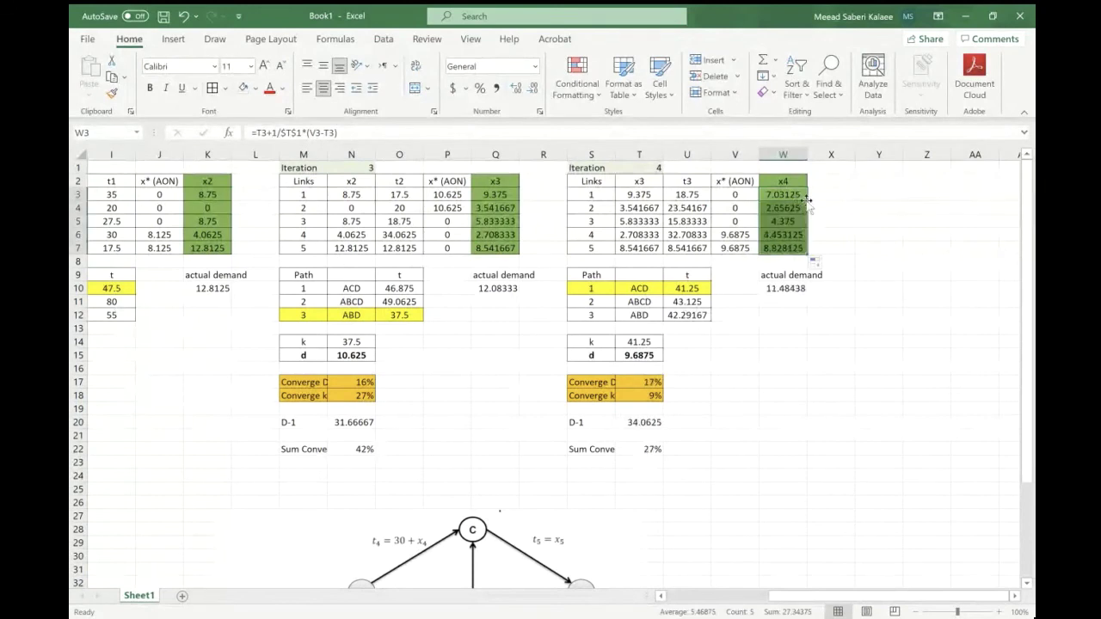
# - Check the x3 formula in Q7, then examine iteration 4's actual demand and convergence measures against the earlier iterations
pyautogui.click(492, 248)
pyautogui.click(347, 133)
pyautogui.press('Return')
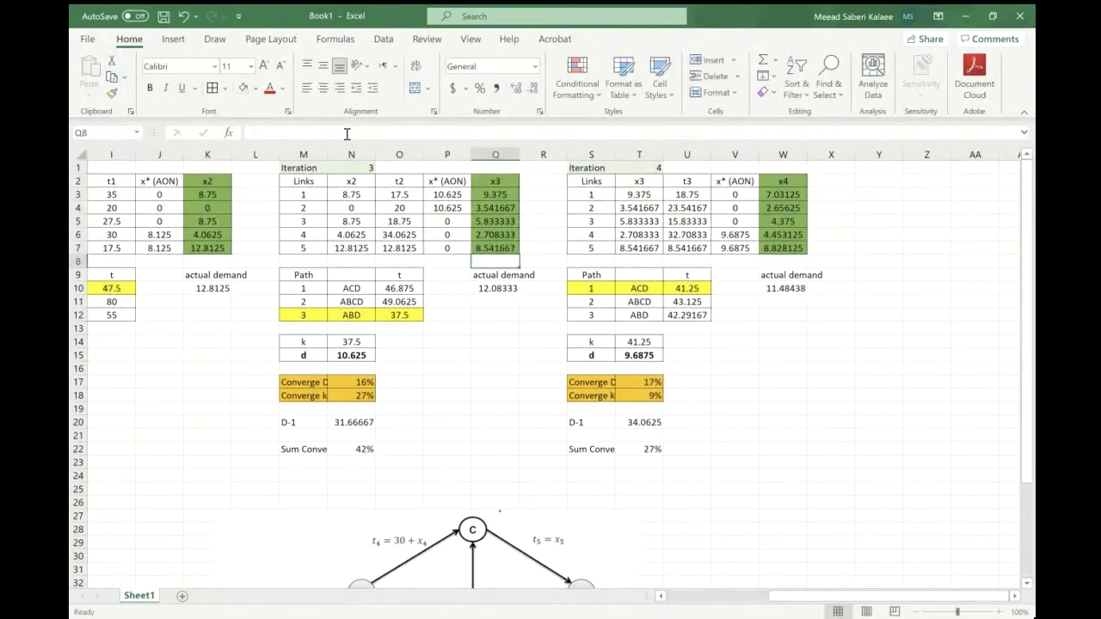
pyautogui.click(785, 290)
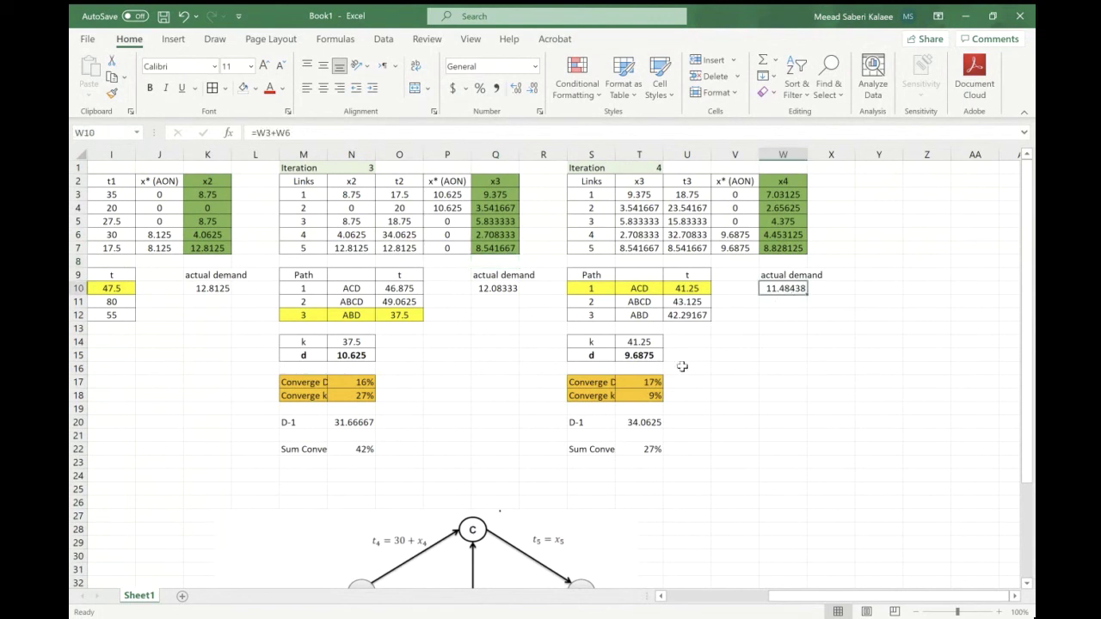
pyautogui.moveTo(646, 383); pyautogui.dragTo(645, 396)
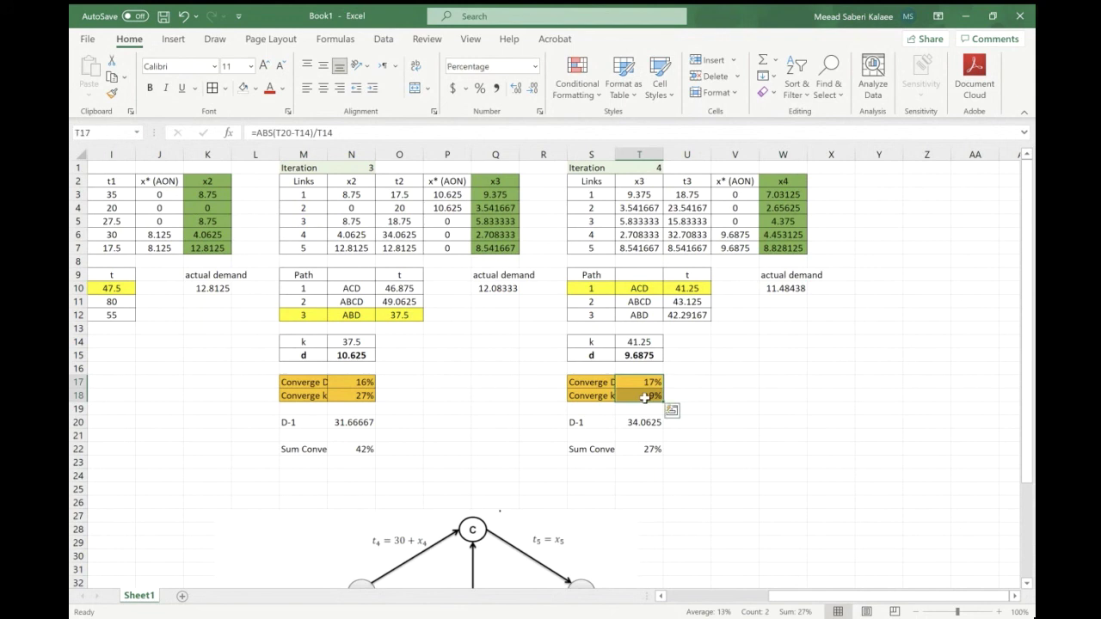
pyautogui.moveTo(645, 449); pyautogui.dragTo(615, 452)
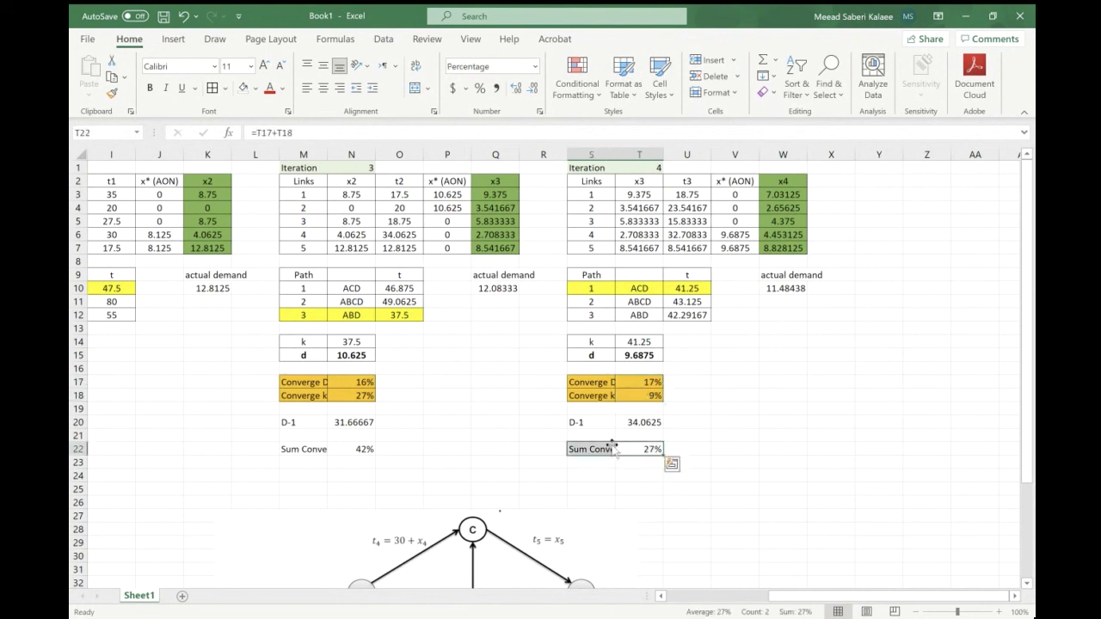
pyautogui.scroll(-1, 613, 447)
pyautogui.hscroll(-2, 612, 447)
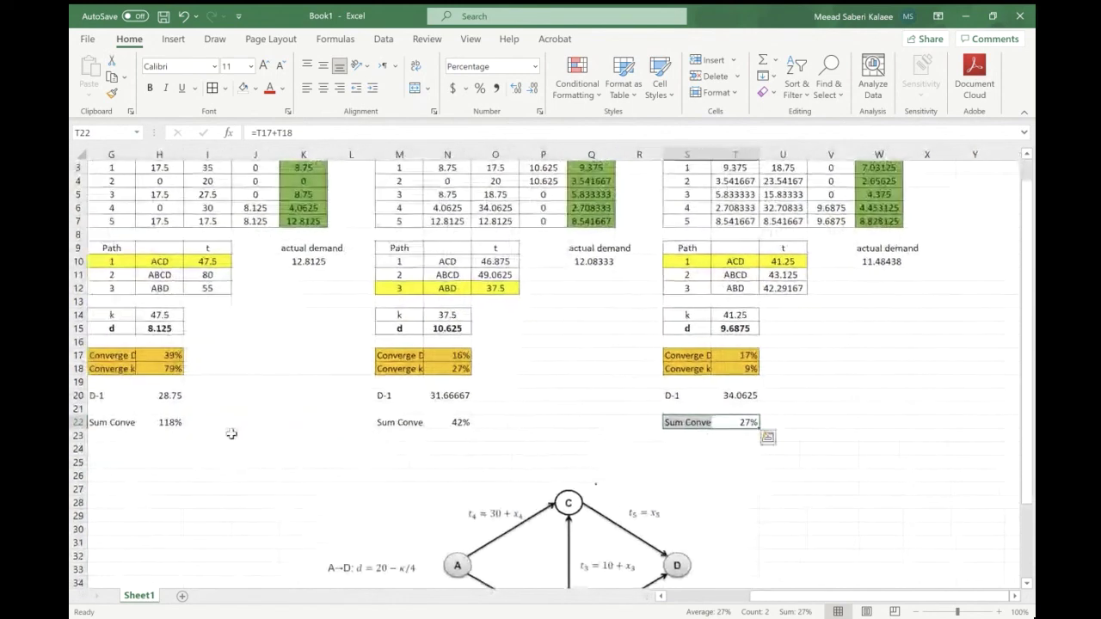
# - Copy the whole iteration 4 block S1:W22 and paste it starting at Y1
pyautogui.hscroll(3, 626, 460)
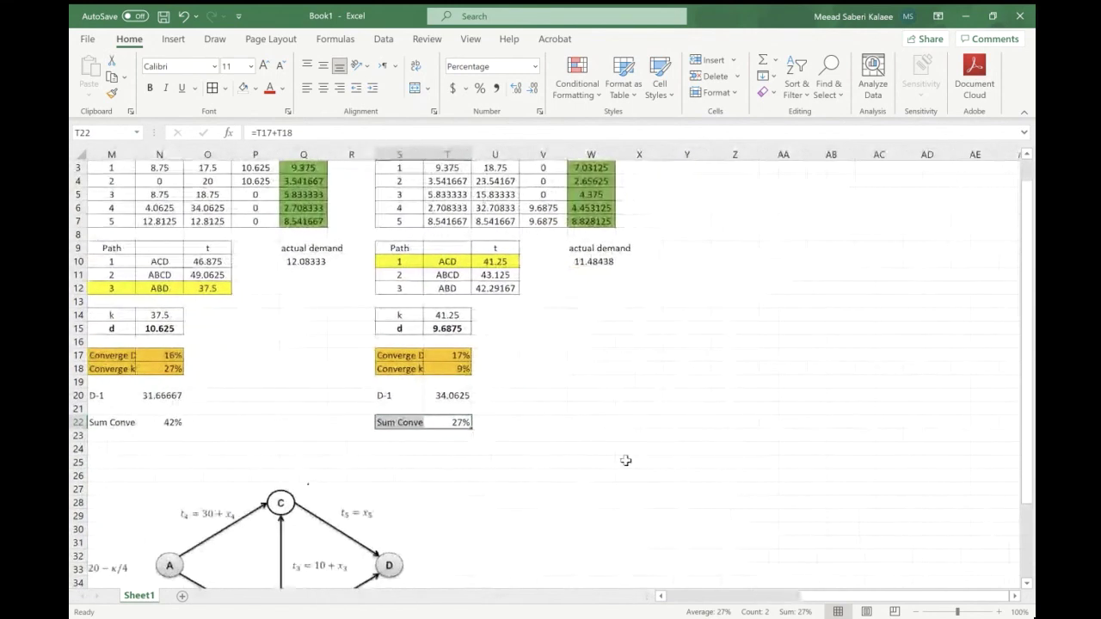
pyautogui.scroll(1, 625, 461)
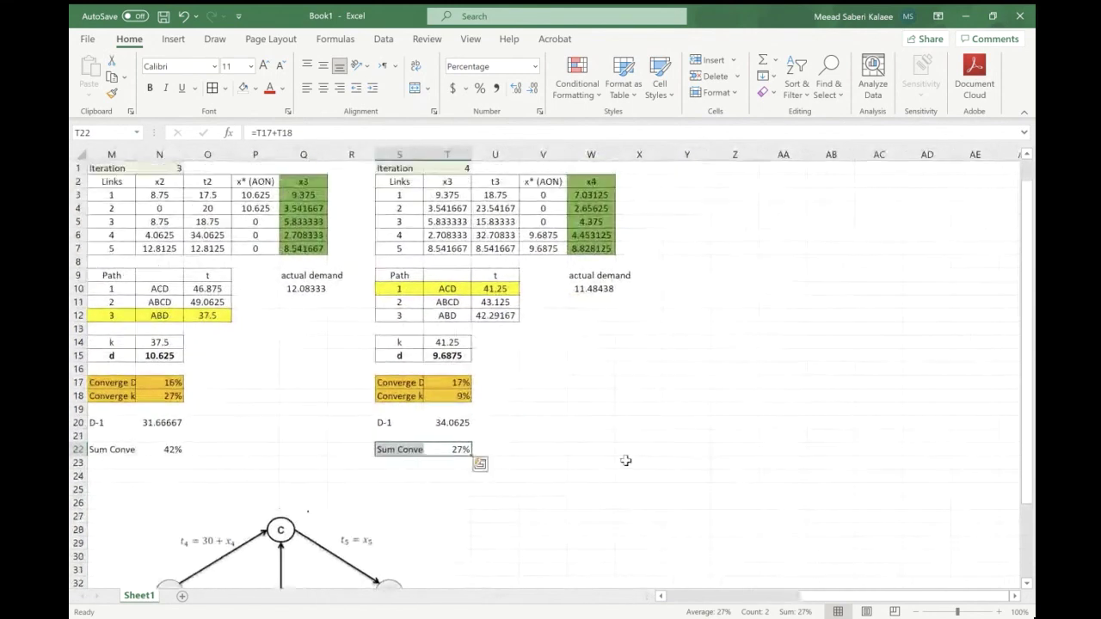
pyautogui.click(389, 168)
pyautogui.moveTo(389, 168); pyautogui.dragTo(616, 454)
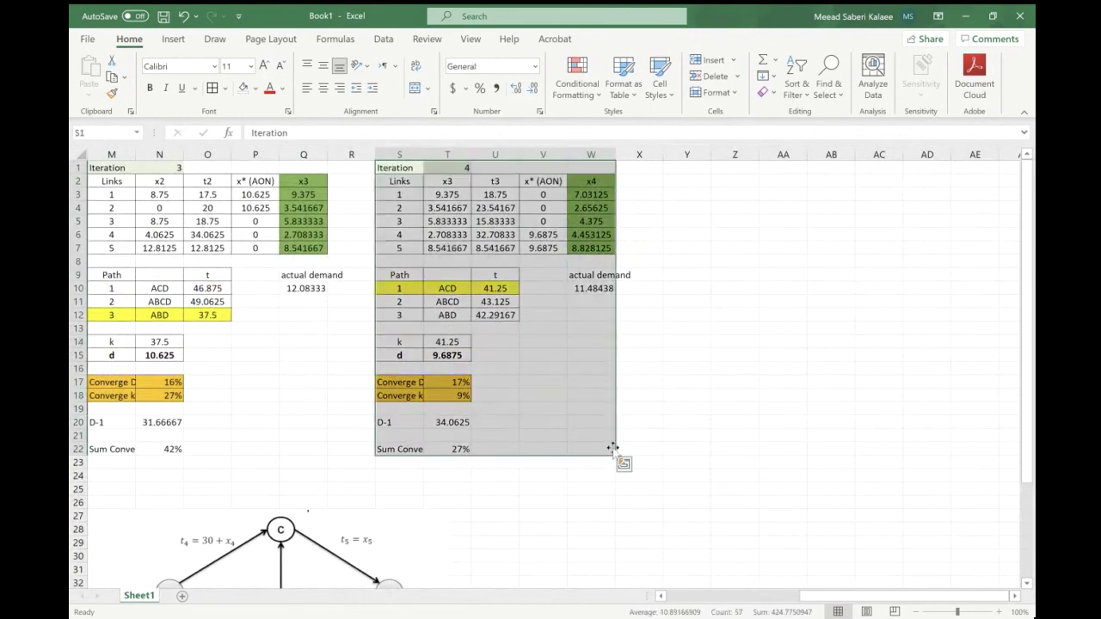
pyautogui.hotkey('ctrl', 'c')
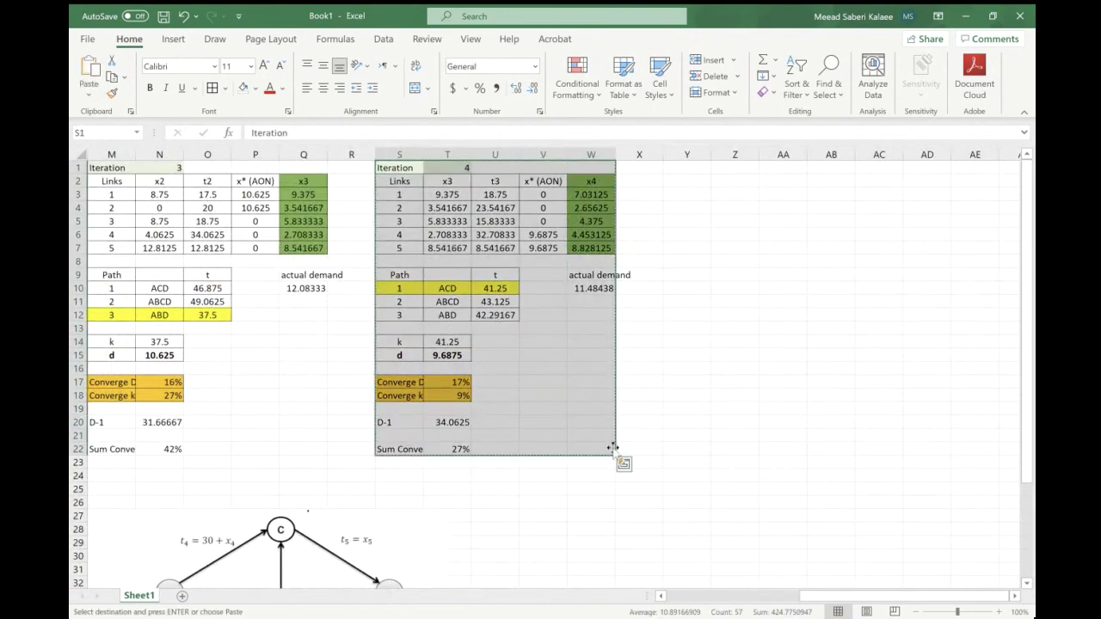
pyautogui.click(694, 166)
pyautogui.press('Return')
# - Set the iteration number of the pasted block in Z1 to 5
pyautogui.click(725, 168)
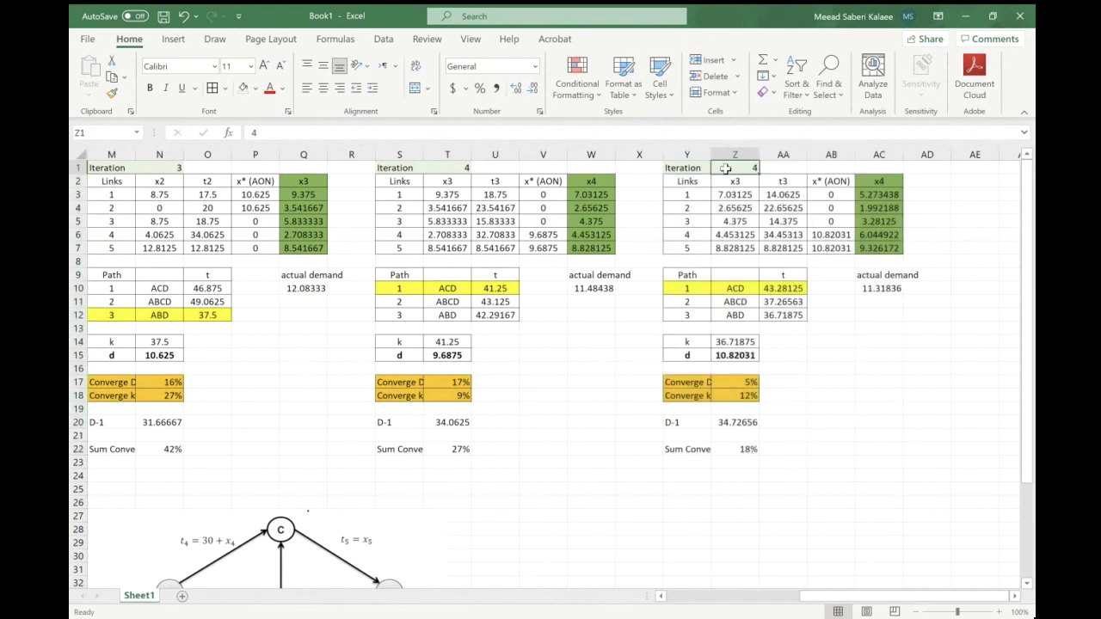
pyautogui.click(295, 130)
pyautogui.write('5')
pyautogui.press('Return')
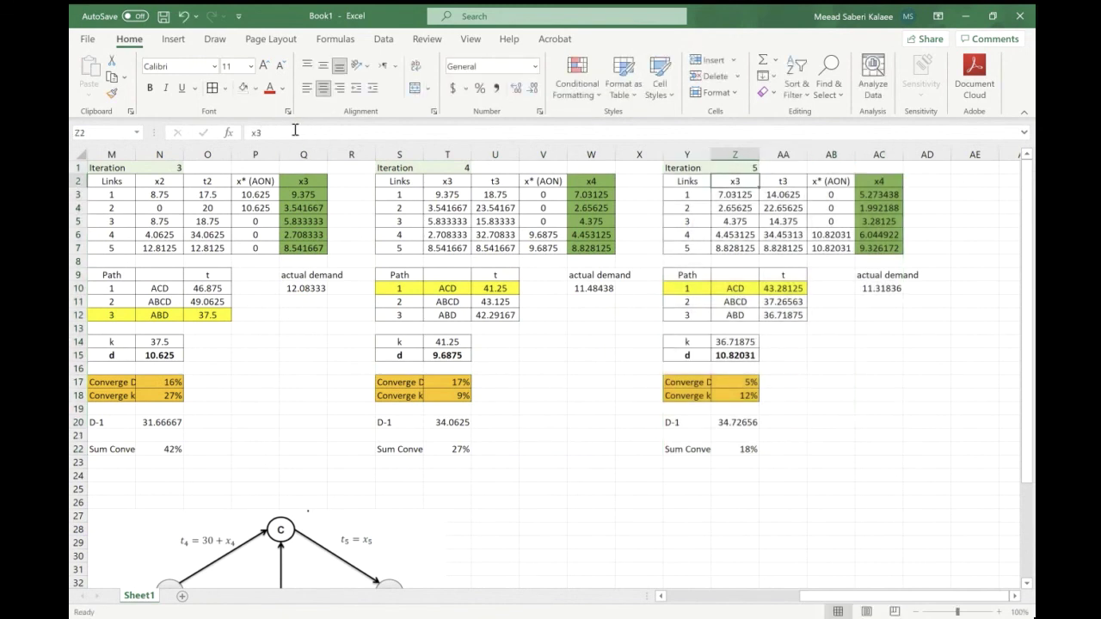
# - Rename the iteration 5 link table headers to x4 in Z2, t4 in AA2 and x5 in AC2
pyautogui.write('x4')
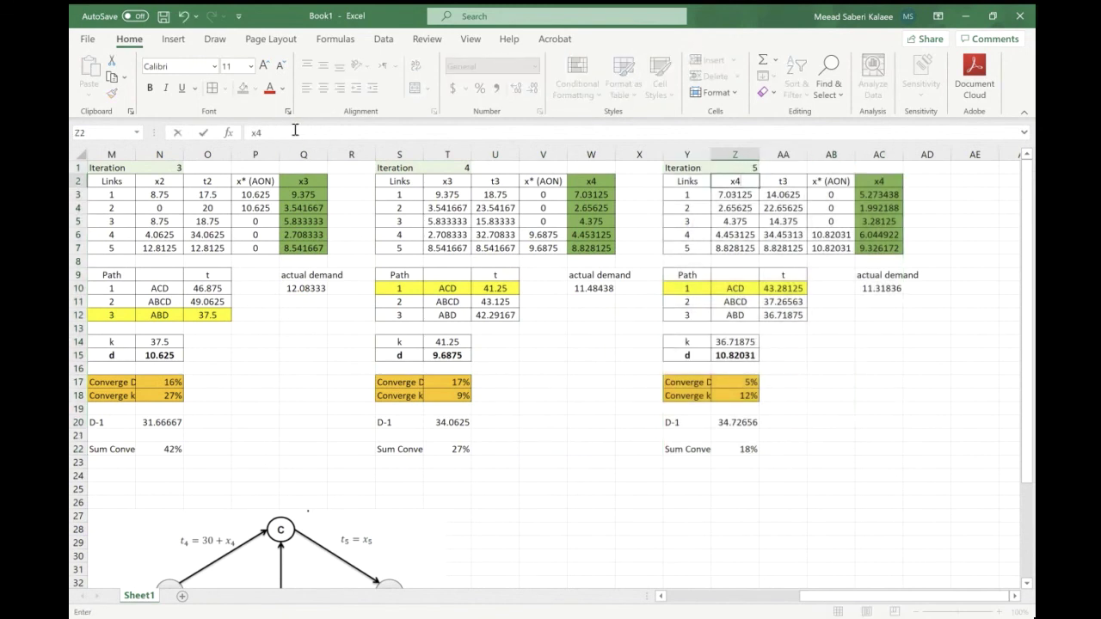
pyautogui.press('Tab')
pyautogui.write('t4')
pyautogui.press('Tab')
pyautogui.press('Tab')
pyautogui.write('x5')
pyautogui.press('Return')
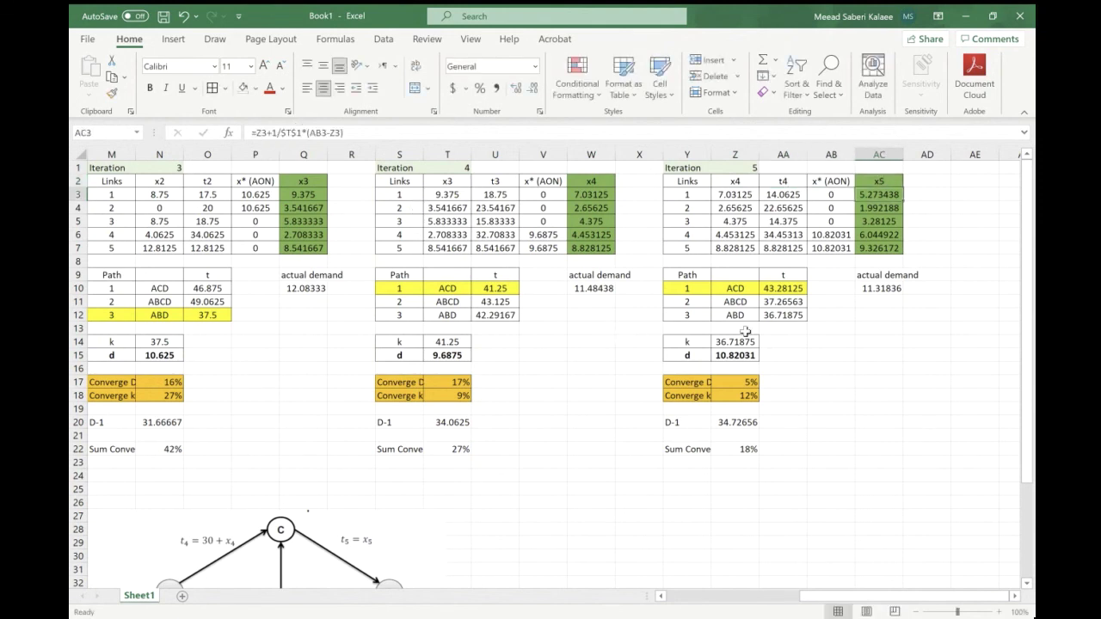
# - Highlight path 3 (ABD) of iteration 5 in yellow and remove the fill from path 1 (ACD)
pyautogui.moveTo(786, 315); pyautogui.dragTo(707, 315)
pyautogui.click(255, 88)
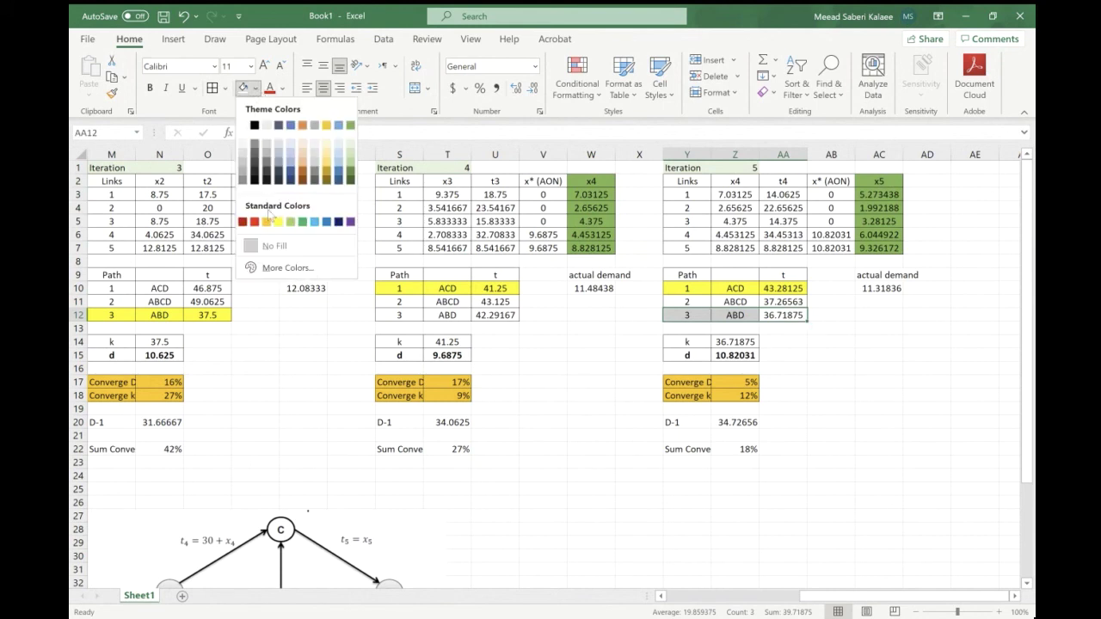
pyautogui.click(278, 222)
pyautogui.moveTo(783, 288); pyautogui.dragTo(703, 288)
pyautogui.click(254, 89)
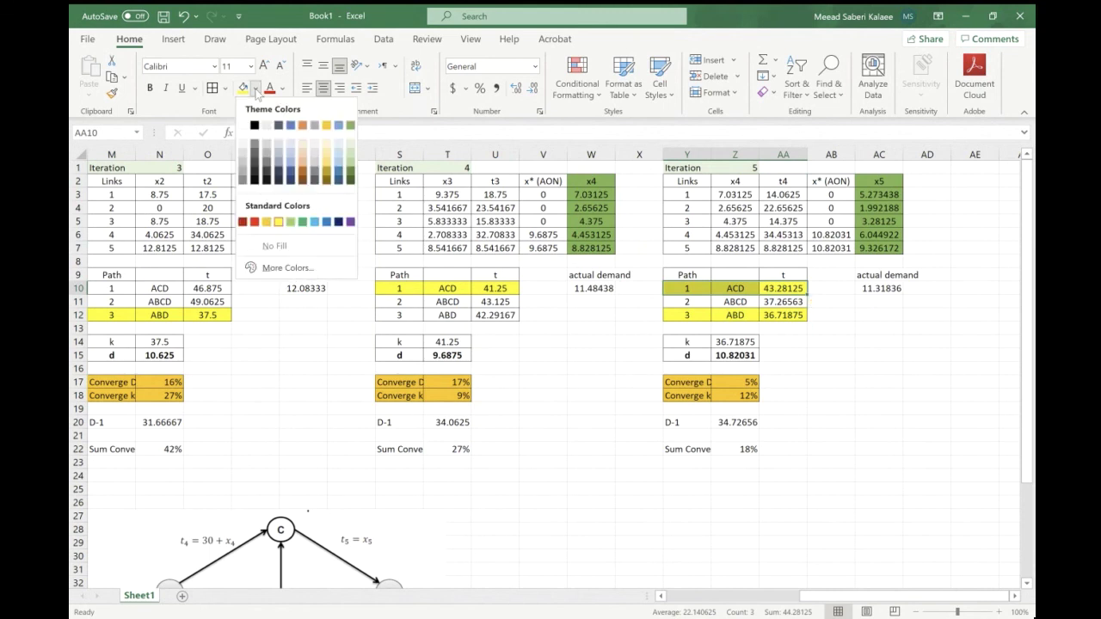
pyautogui.click(289, 253)
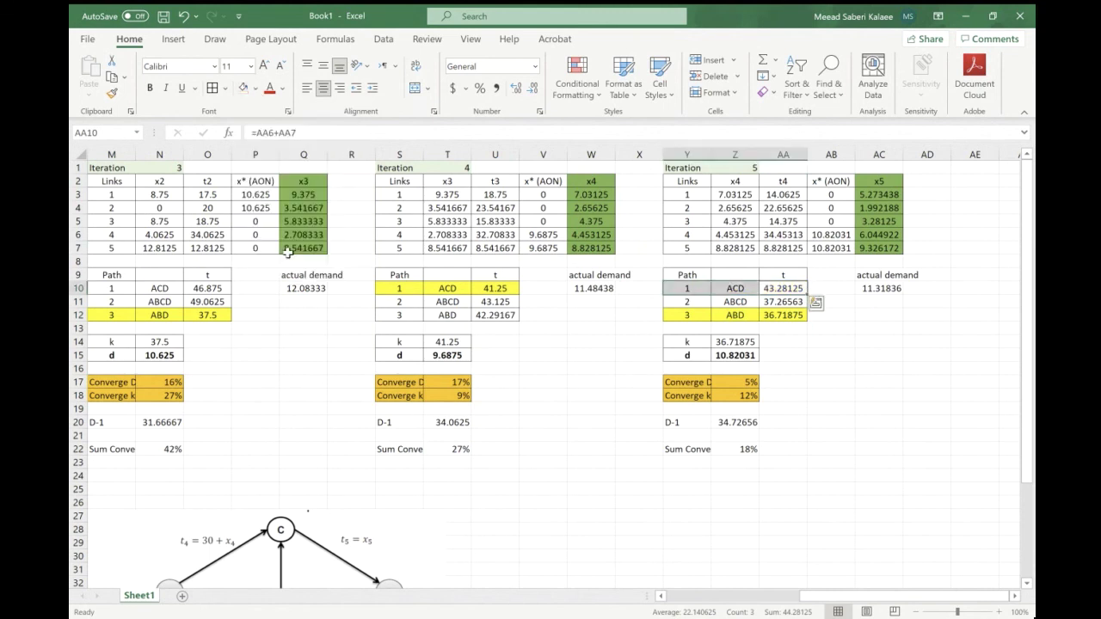
pyautogui.click(800, 355)
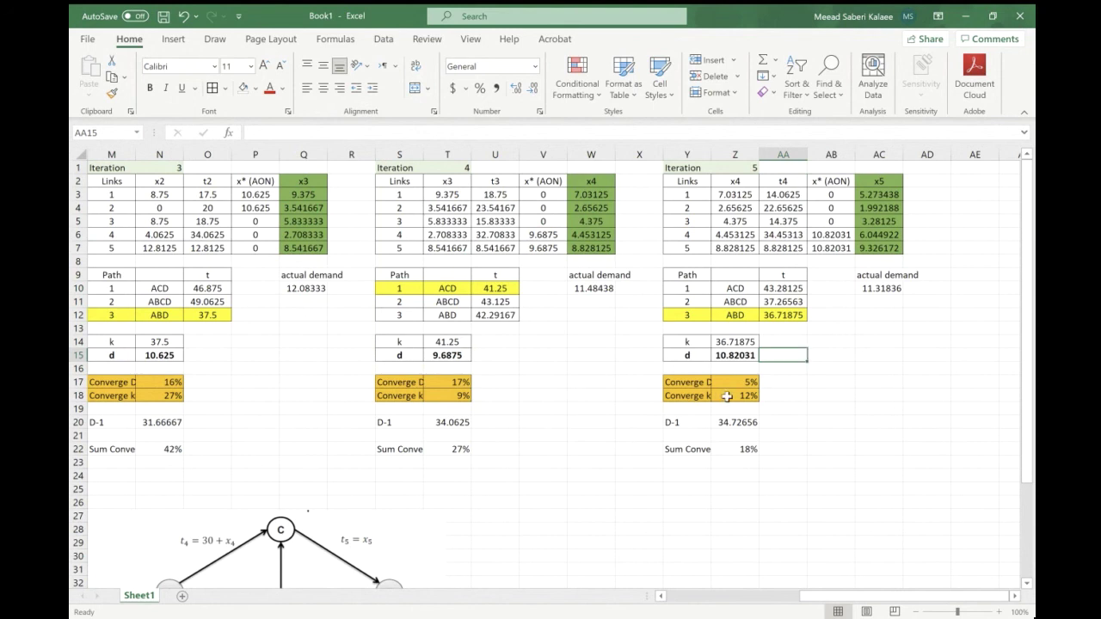
# - Link the iteration 5 AON flows of links 1 and 2 in AB3 and AB4 to the demand d in Z15
pyautogui.click(828, 248)
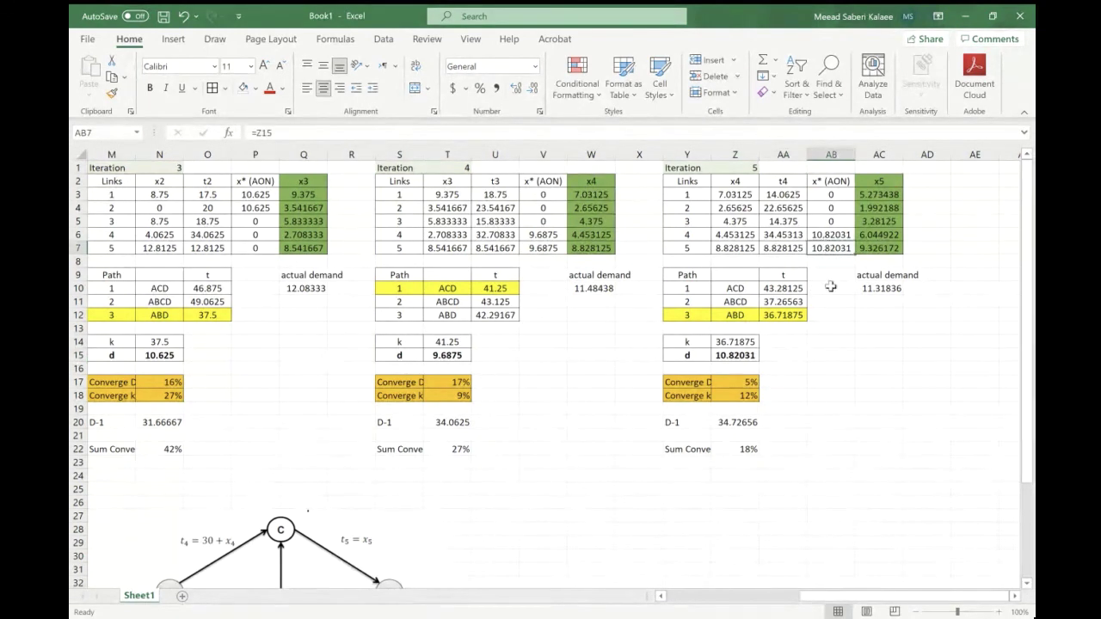
pyautogui.scroll(-2, 831, 286)
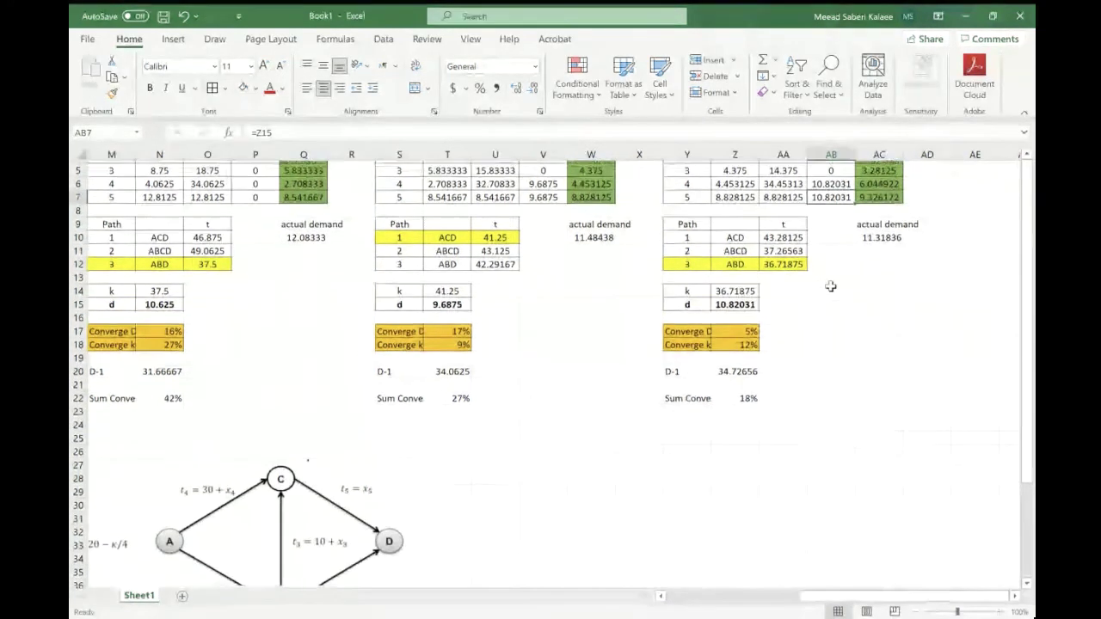
pyautogui.scroll(-1, 831, 286)
pyautogui.scroll(3, 831, 287)
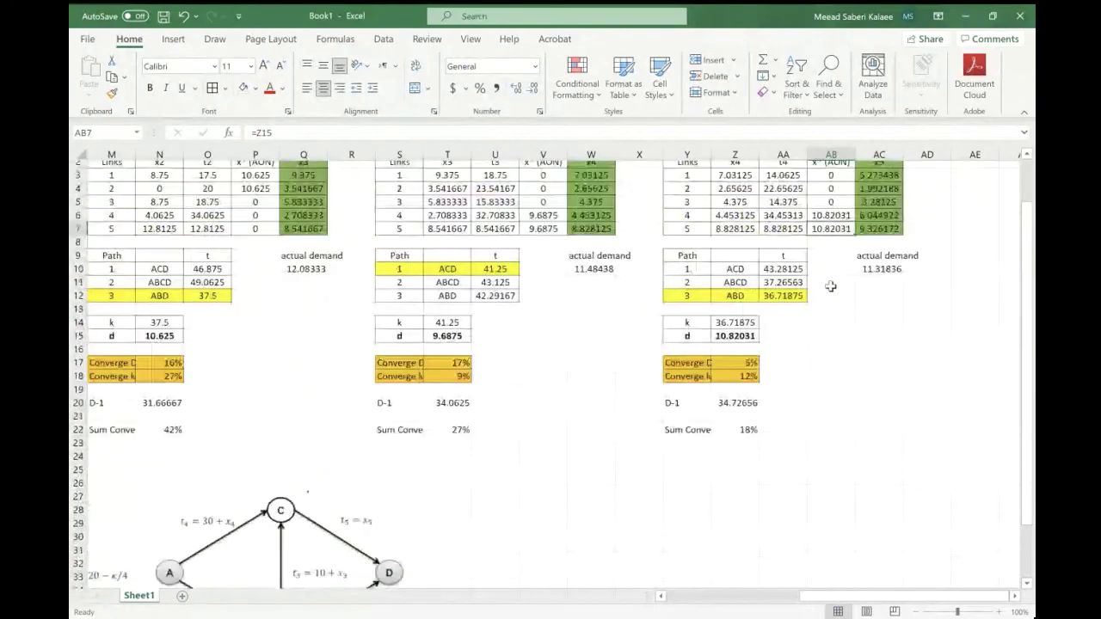
pyautogui.click(826, 194)
pyautogui.write('=')
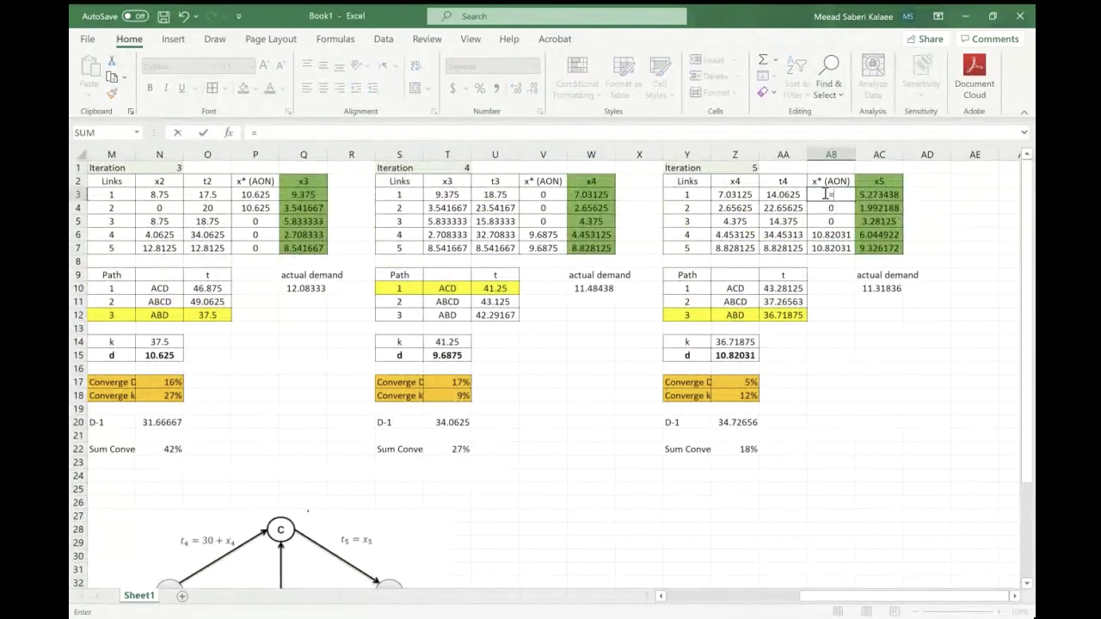
pyautogui.click(738, 354)
pyautogui.press('Return')
pyautogui.write('=')
pyautogui.click(738, 355)
pyautogui.press('Return')
# - Set the iteration 5 AON flows of links 4 and 5 in AB6 and AB7 to 0
pyautogui.click(821, 235)
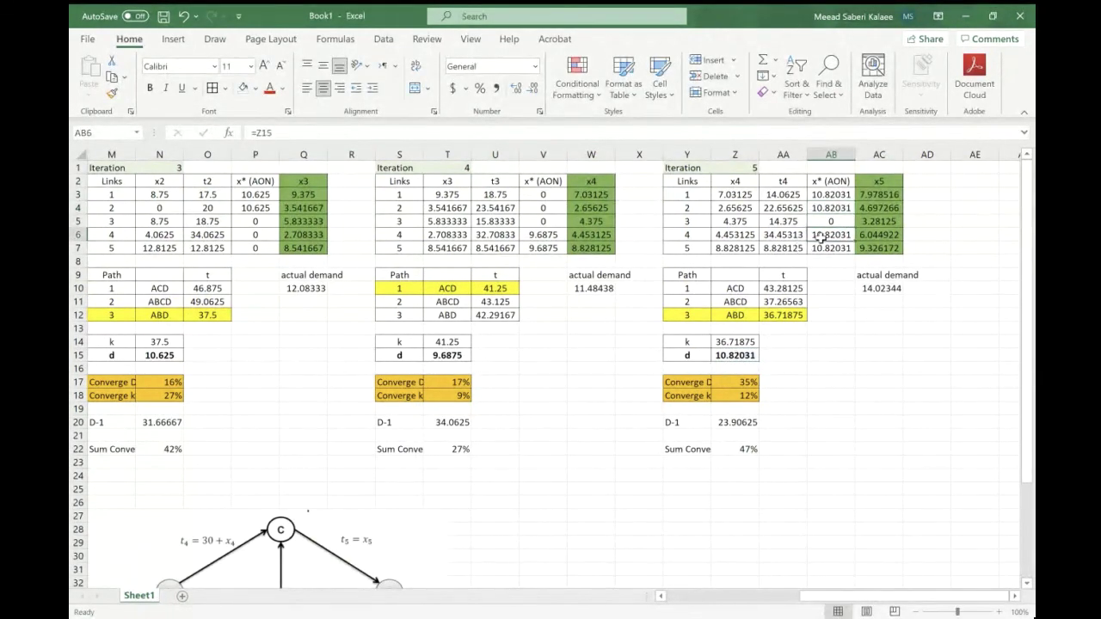
pyautogui.write('0')
pyautogui.press('Return')
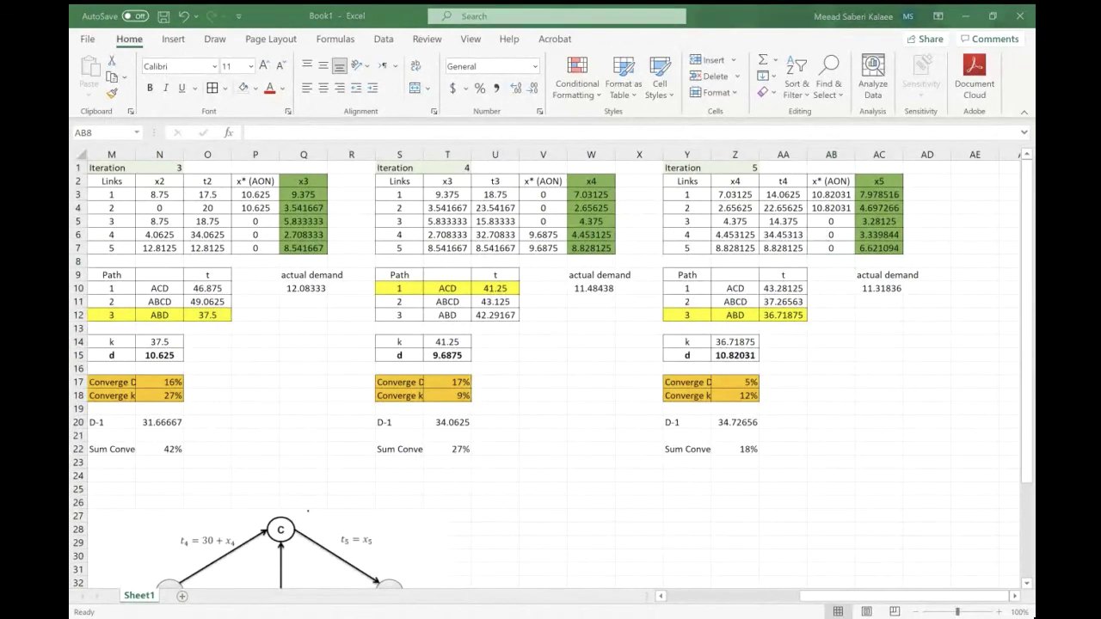
pyautogui.hotkey('alt', 'Tab')
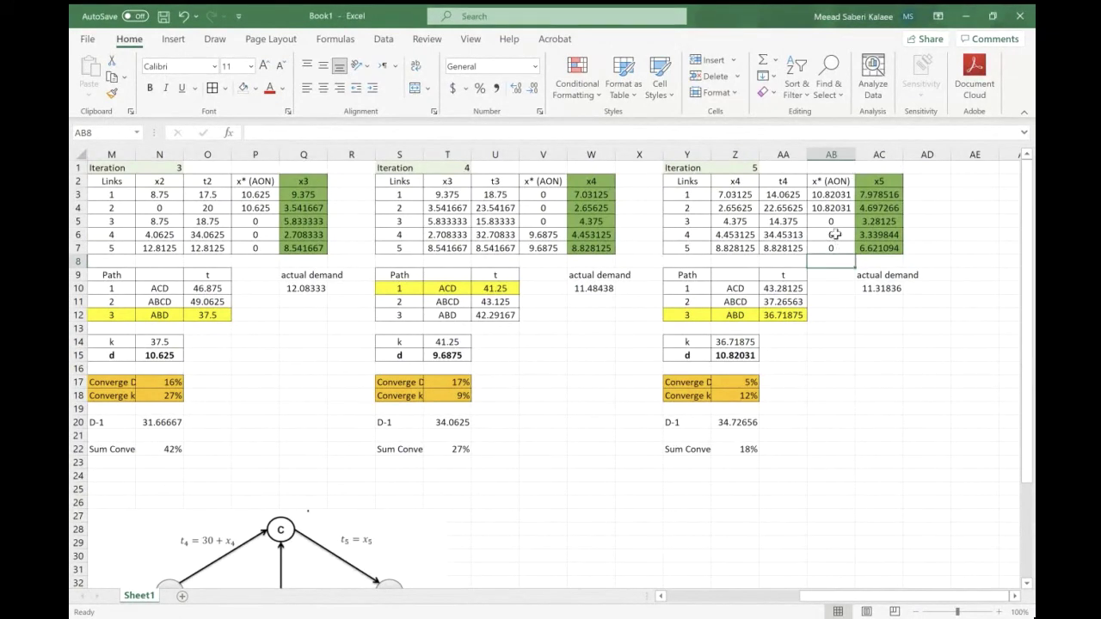
# - Change the x5 formula in AC3 to use iteration number Z1, giving =Z3+1/$Z$1*(AB3-Z3)
pyautogui.click(828, 196)
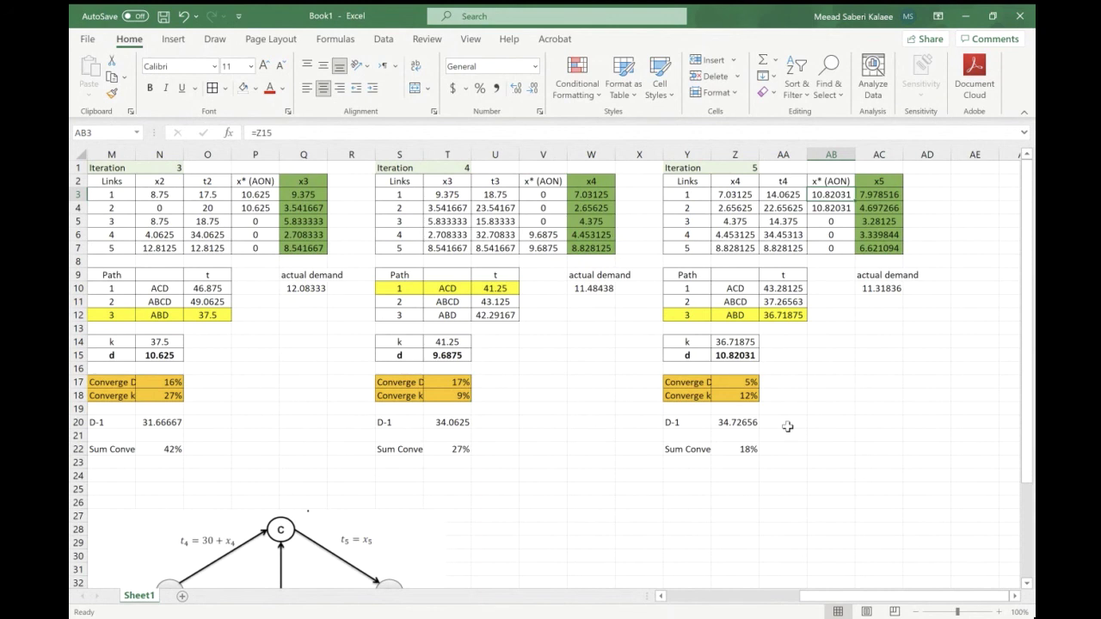
pyautogui.click(877, 196)
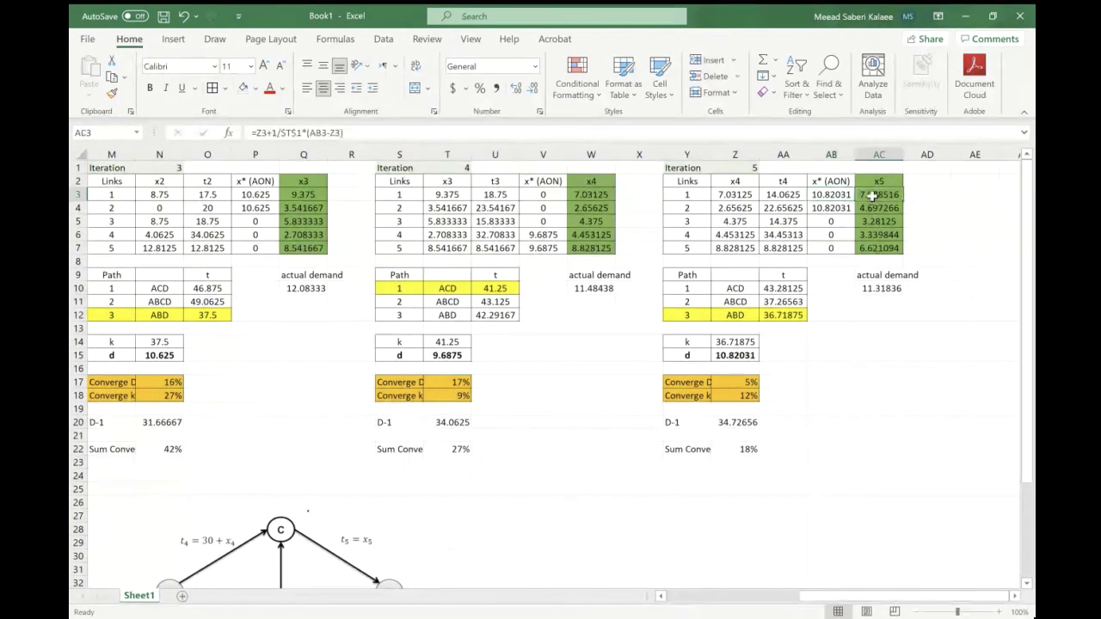
pyautogui.click(367, 135)
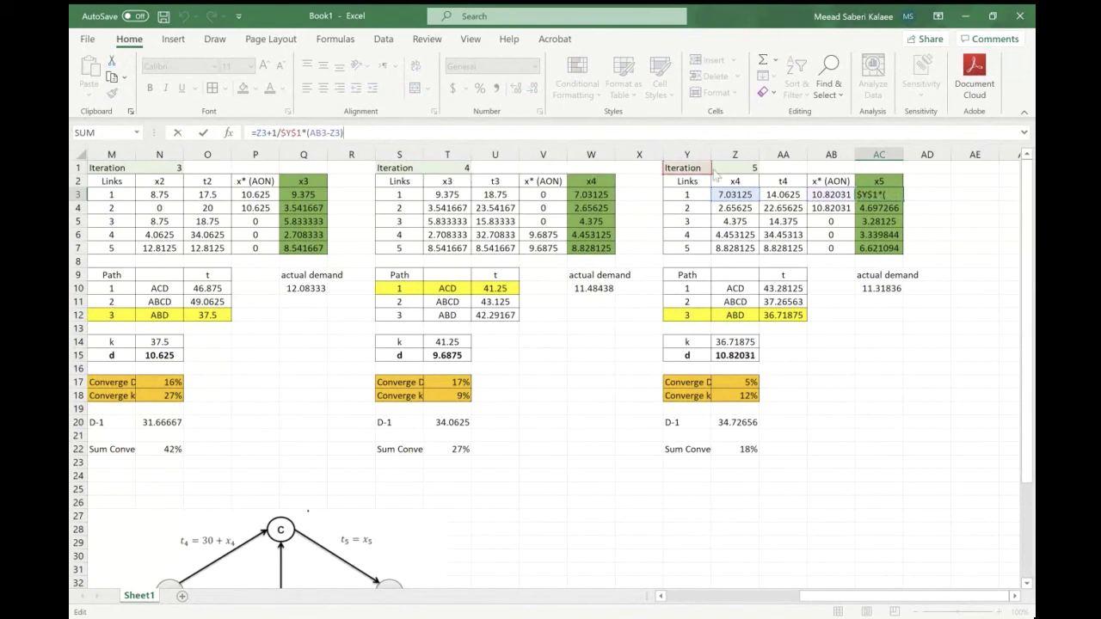
pyautogui.press('Return')
pyautogui.click(886, 195)
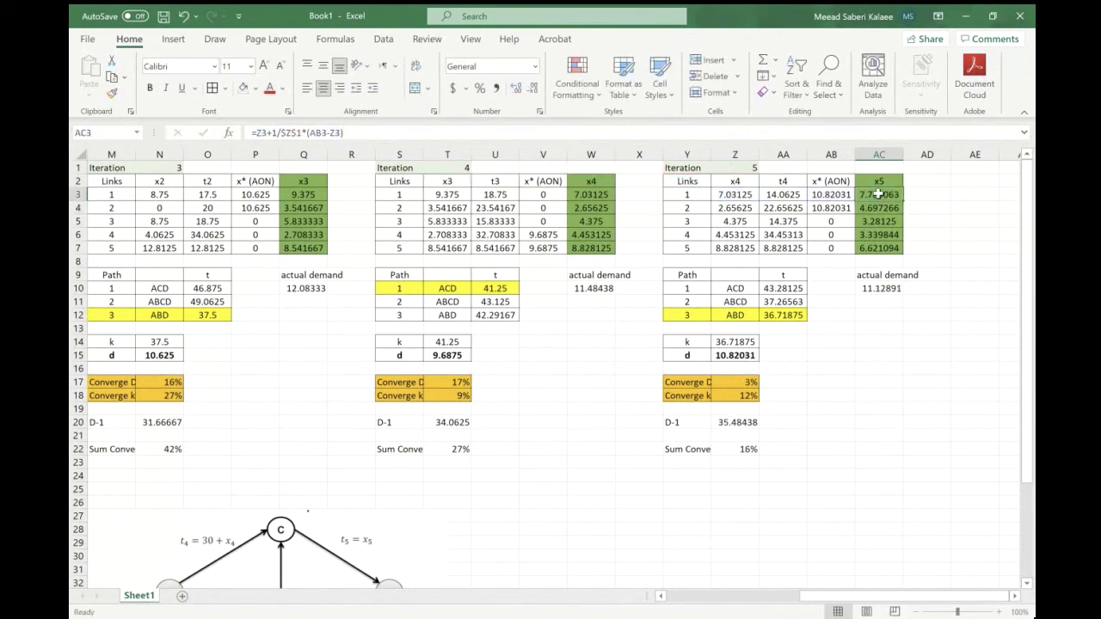
# - Fill the corrected x5 formula down from AC3 to AC7, checking the actual demand in AC10 and the convergence sum in Z22
pyautogui.moveTo(899, 198); pyautogui.dragTo(900, 253)
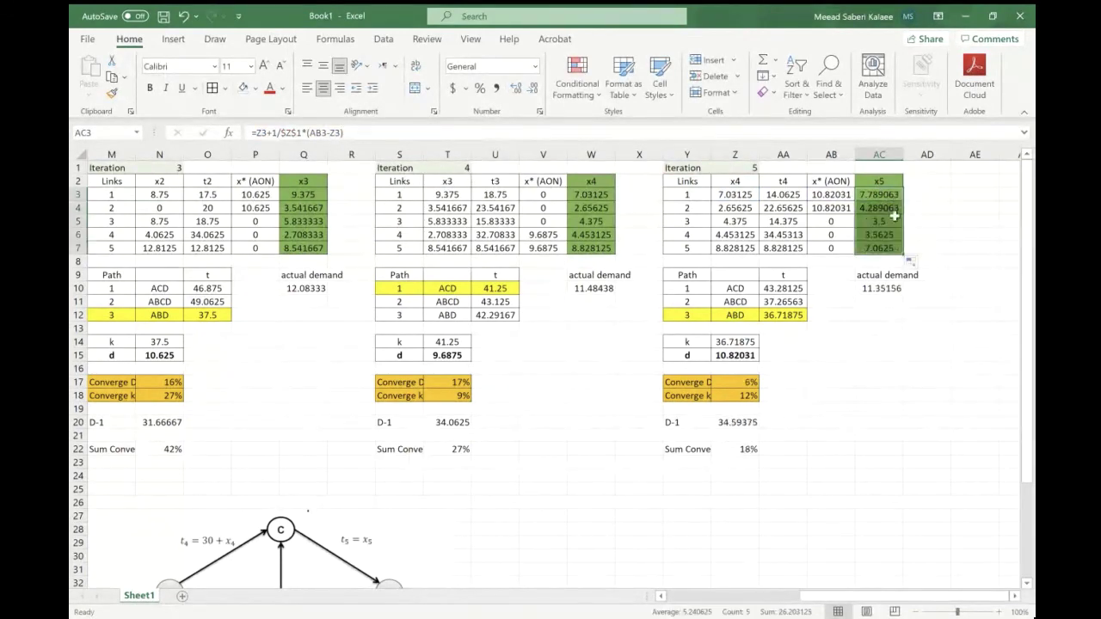
pyautogui.click(877, 291)
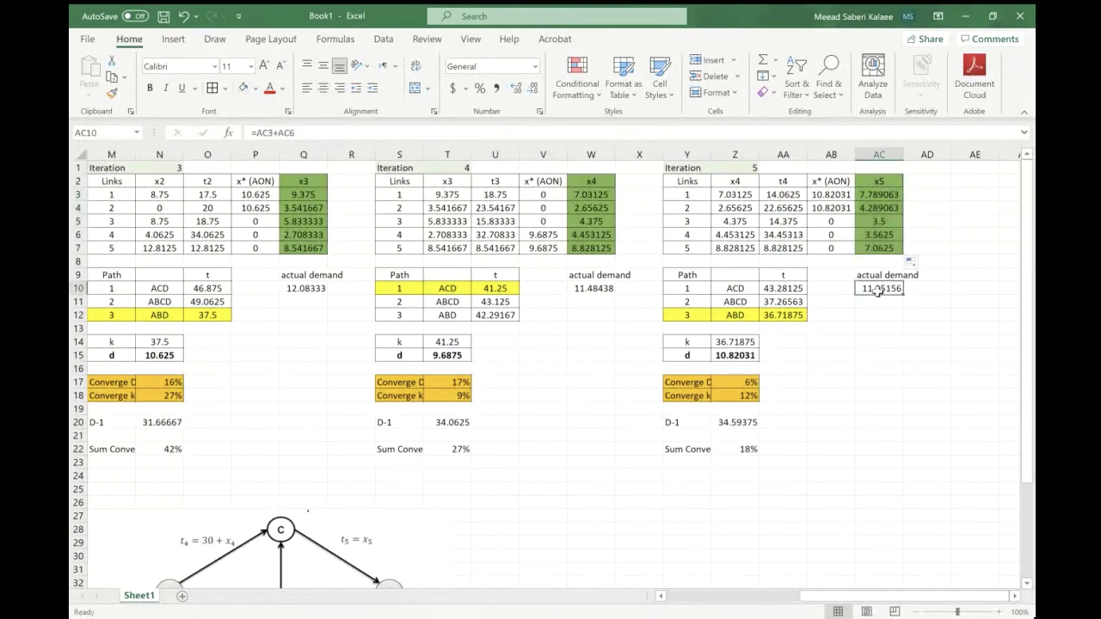
pyautogui.click(886, 195)
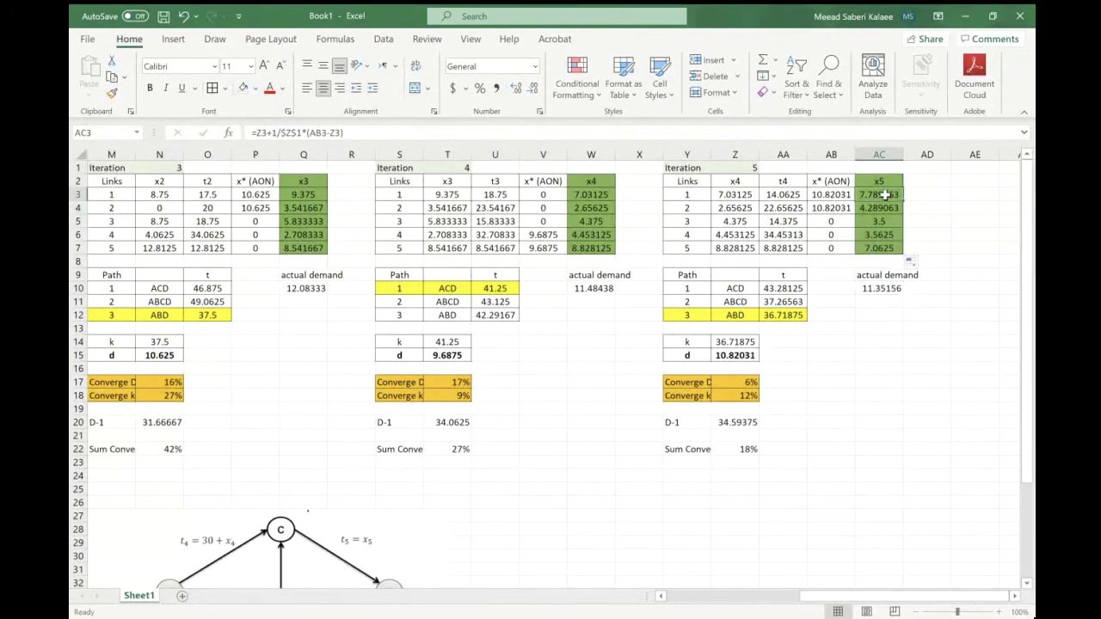
pyautogui.click(877, 288)
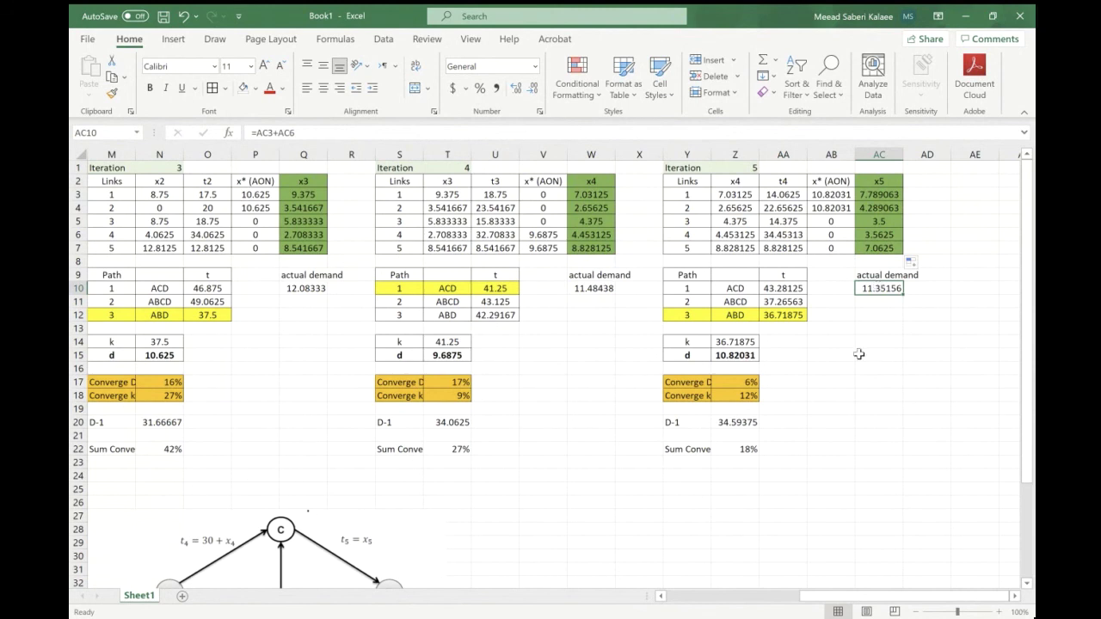
pyautogui.click(729, 449)
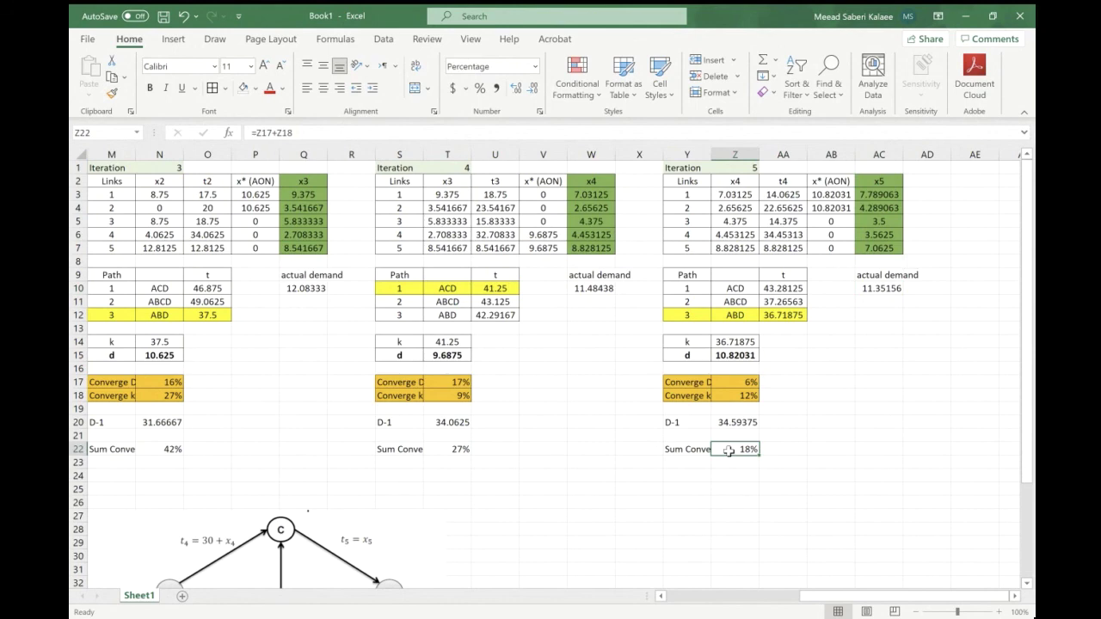
# - Enter the header "iteration" in Z26, below the iteration 5 block
pyautogui.scroll(-2, 728, 450)
pyautogui.hscroll(2, 728, 452)
pyautogui.click(636, 423)
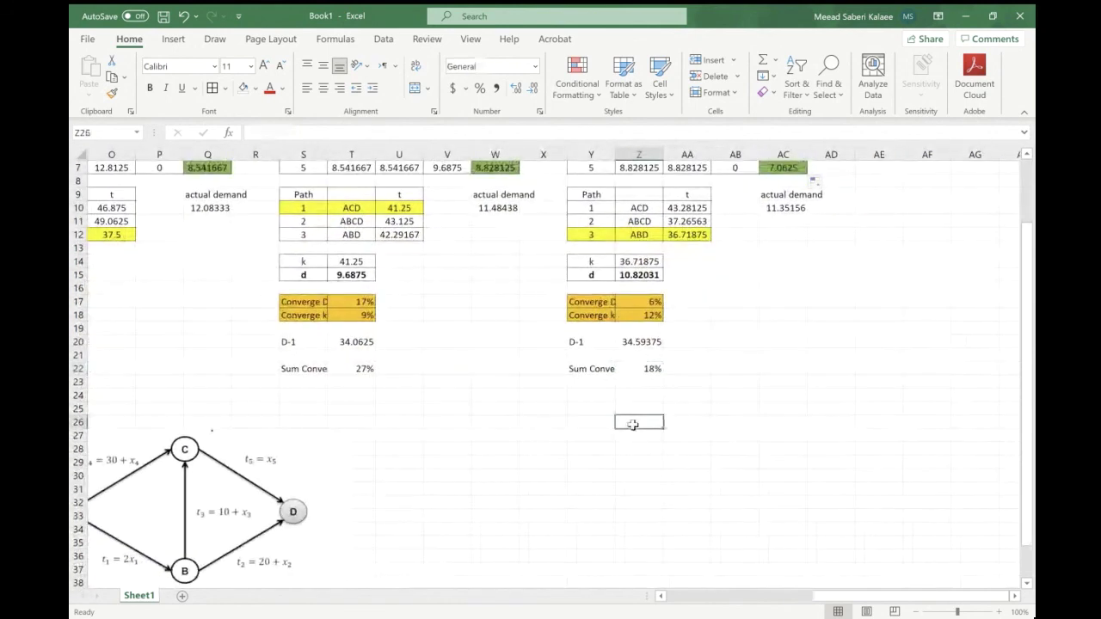
pyautogui.write('iteration')
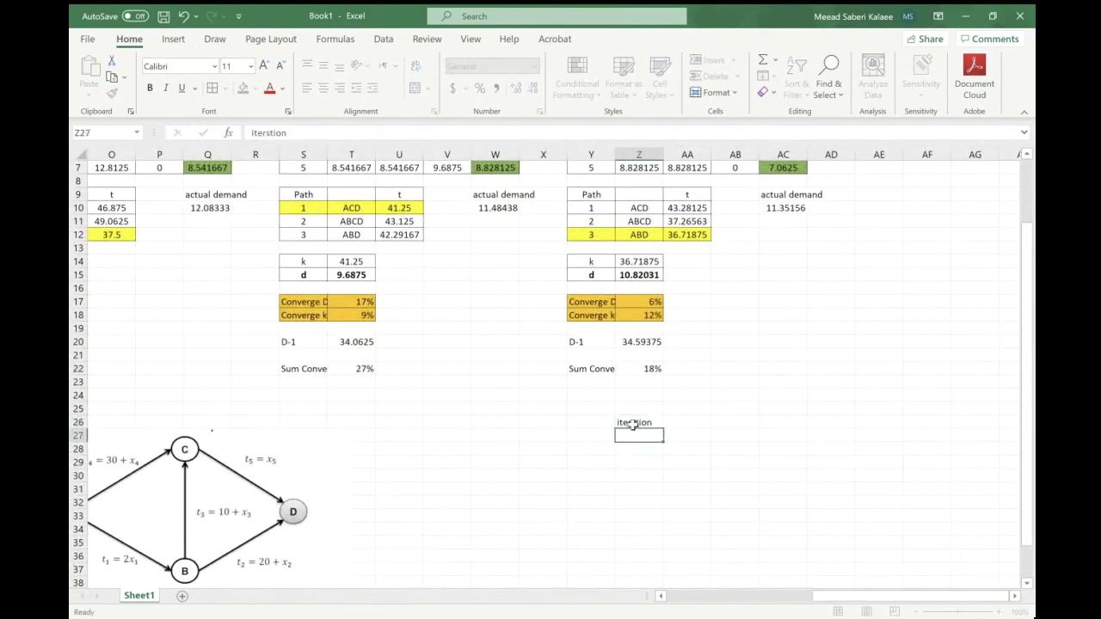
pyautogui.press('Return')
pyautogui.press('Up')
pyautogui.write('iters')
pyautogui.press('BackSpace')
pyautogui.write('ation')
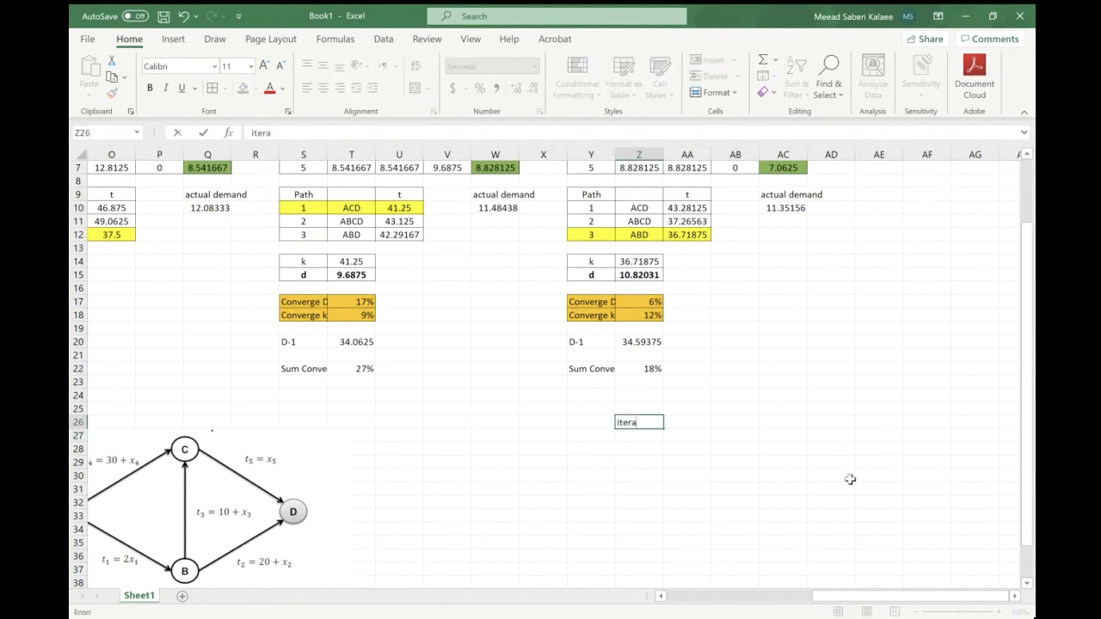
pyautogui.press('Return')
# - List the iteration numbers 1 to 5 in Z27:Z31
pyautogui.write('1')
pyautogui.press('Return')
pyautogui.write('2')
pyautogui.press('Return')
pyautogui.write('3')
pyautogui.press('Return')
pyautogui.write('4')
pyautogui.press('Return')
pyautogui.write('5')
pyautogui.press('Return')
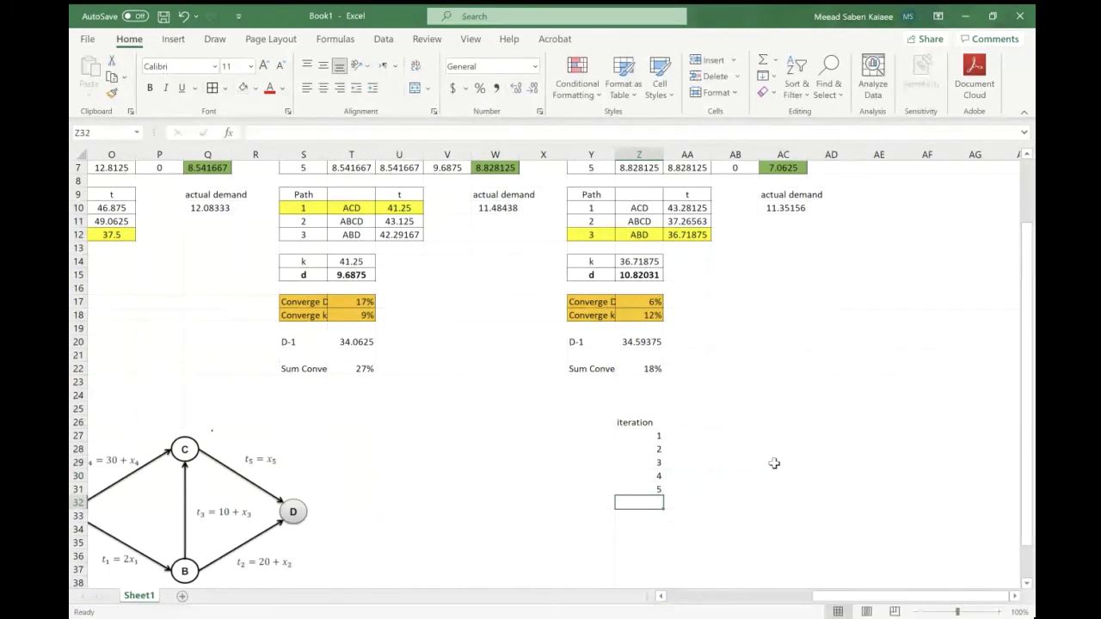
# - Add the header "convergence" in AA26 and link AA27 to the sum of convergence in H22
pyautogui.click(688, 423)
pyautogui.write('convergence')
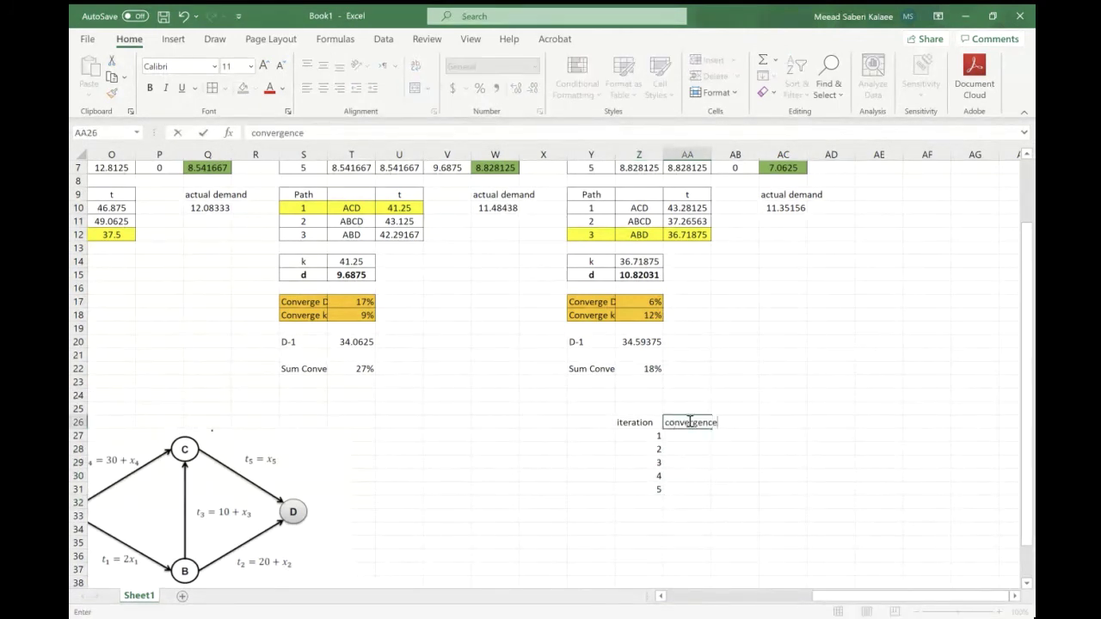
pyautogui.press('Return')
pyautogui.write('=')
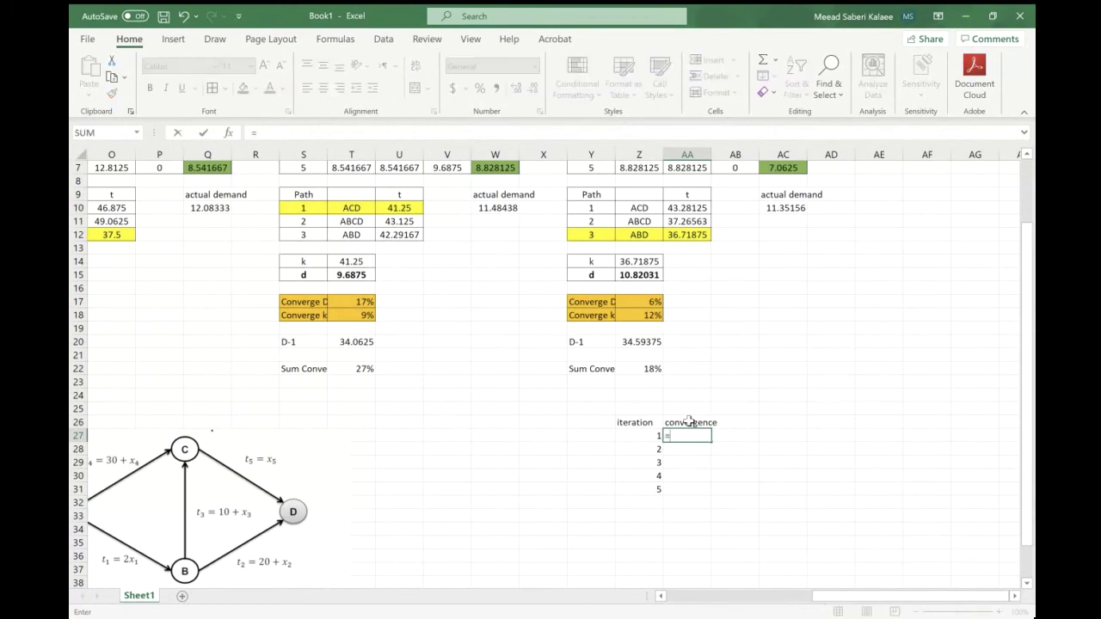
pyautogui.hscroll(-5, 689, 420)
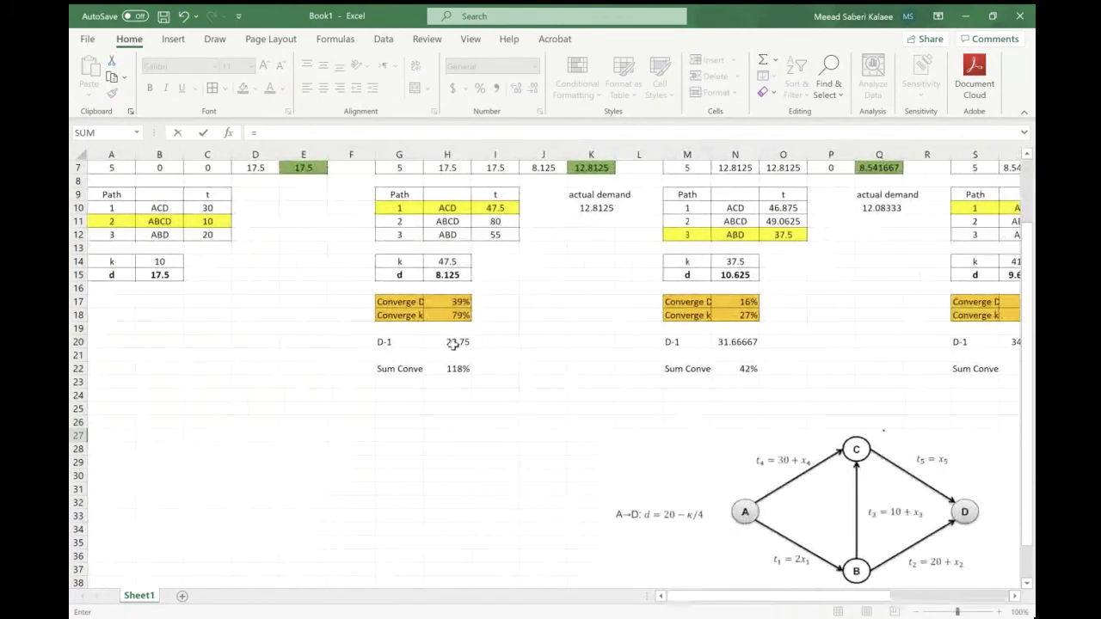
pyautogui.click(457, 369)
pyautogui.press('BackSpace')
pyautogui.press('BackSpace')
pyautogui.press('BackSpace')
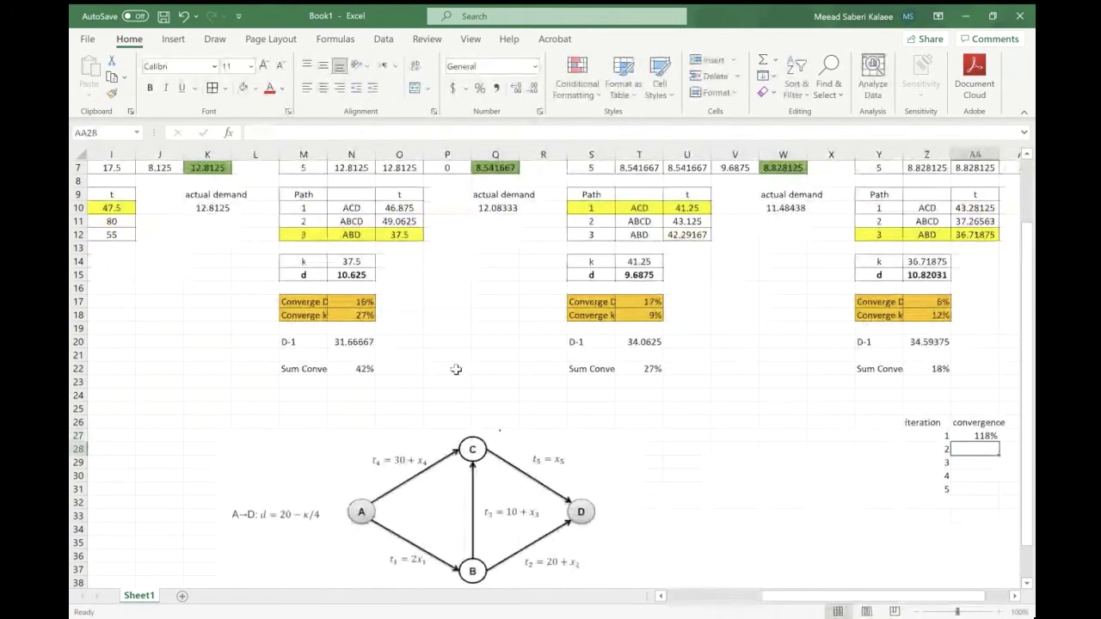
# - Link AA28, AA29 and AA30 to the convergence sums of iterations 3, 4 and 5 in N22, T22 and Z22
pyautogui.hscroll(-3, 456, 369)
pyautogui.hscroll(2, 455, 369)
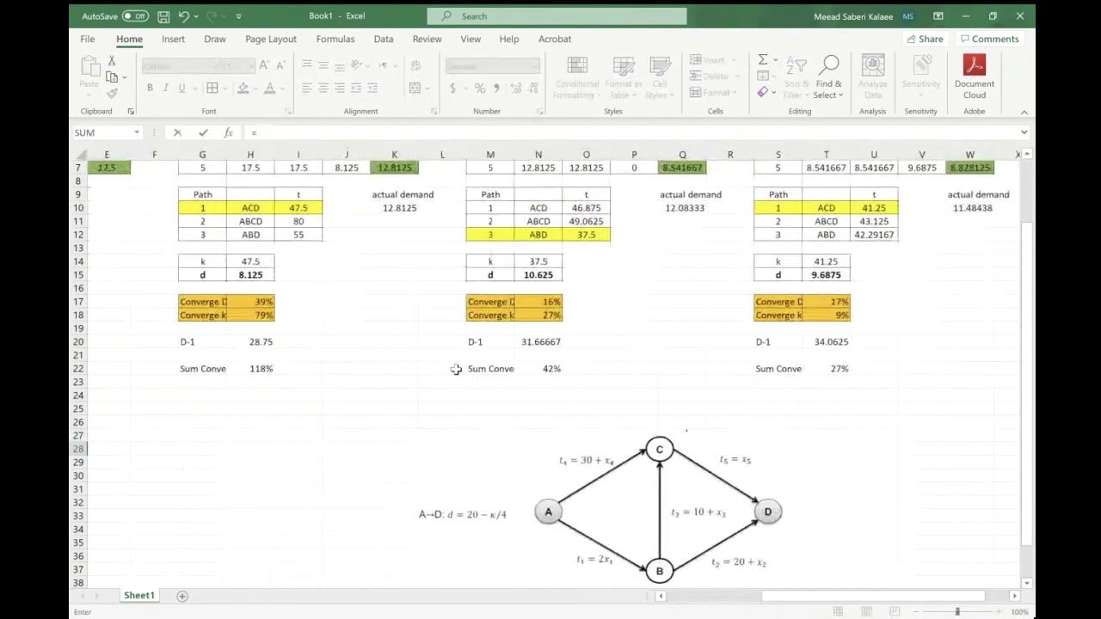
pyautogui.click(546, 368)
pyautogui.press('Return')
pyautogui.write('=')
pyautogui.click(635, 367)
pyautogui.press('Return')
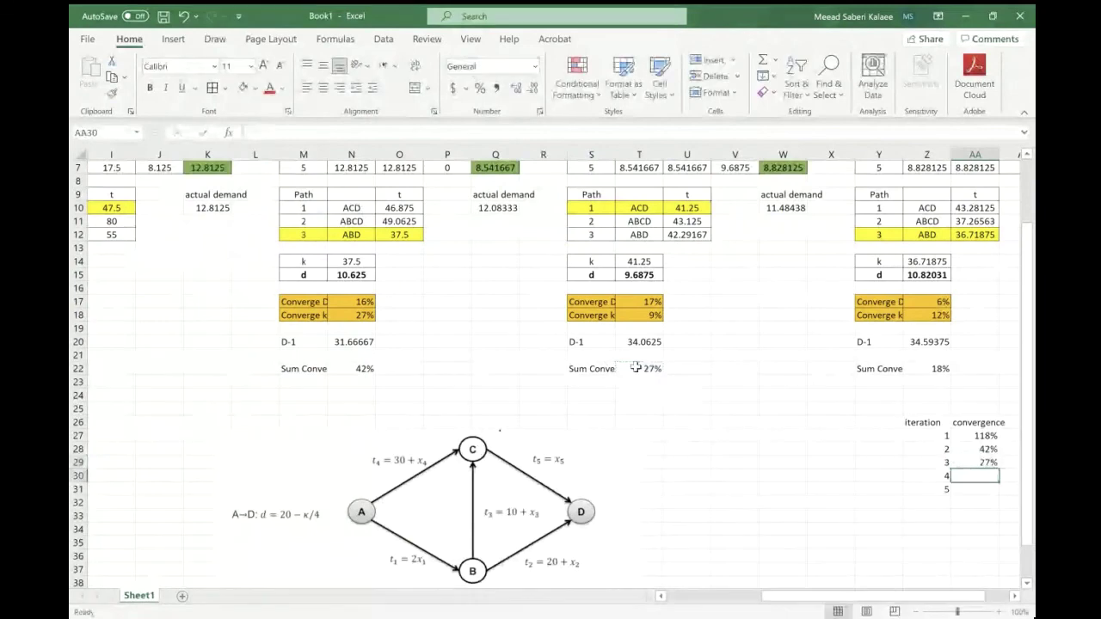
pyautogui.write('=')
pyautogui.click(910, 368)
pyautogui.press('Return')
# - Try to shift the convergence values in AA27:AA30 one row down by copying them to AA28
pyautogui.hscroll(3, 910, 368)
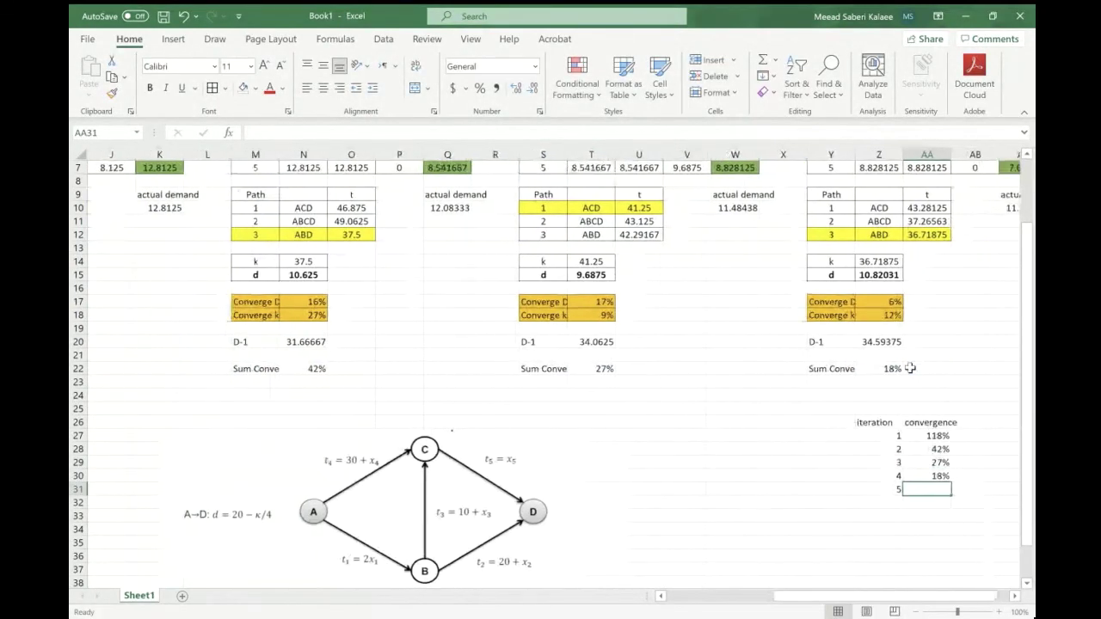
pyautogui.scroll(2, 910, 367)
pyautogui.scroll(-1, 910, 367)
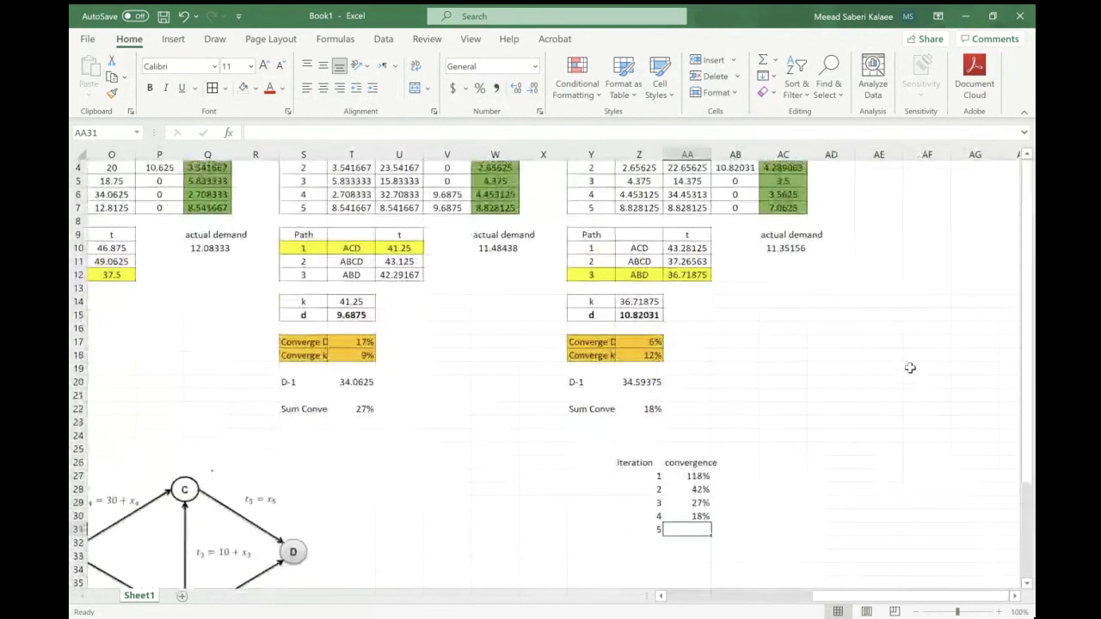
pyautogui.click(688, 476)
pyautogui.moveTo(688, 476); pyautogui.dragTo(684, 516)
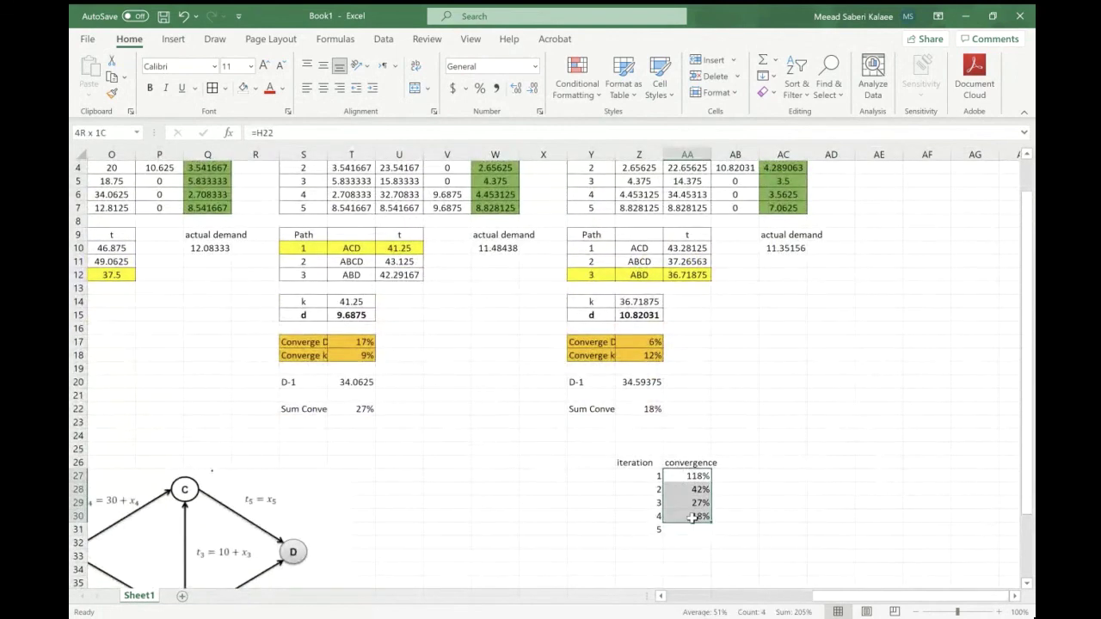
pyautogui.hotkey('ctrl', 'c')
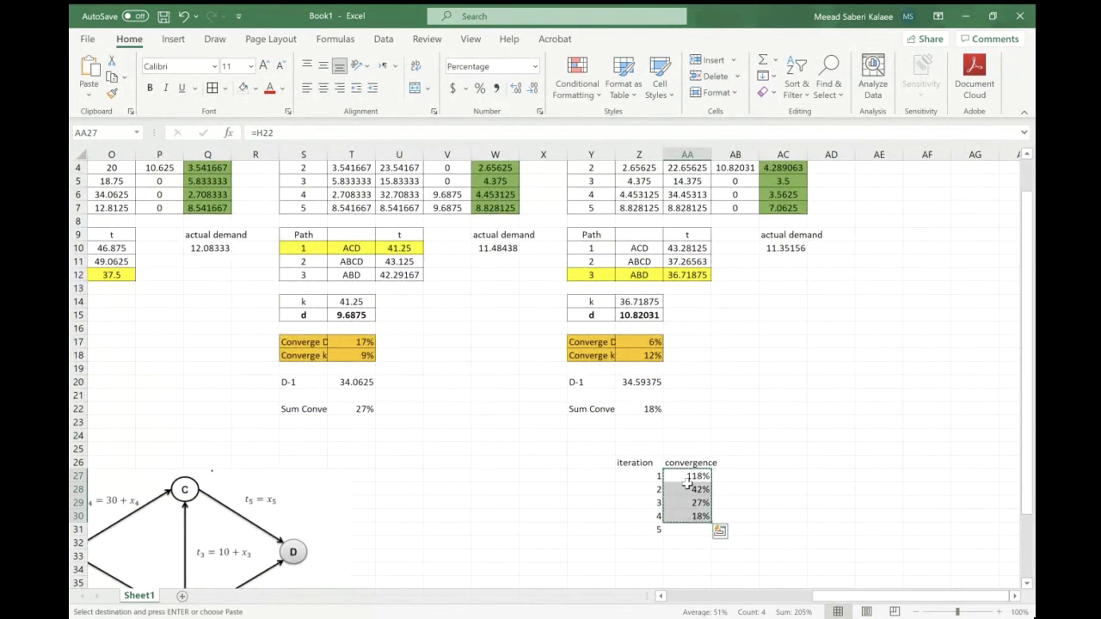
pyautogui.click(688, 487)
pyautogui.hotkey('ctrl', 'v')
pyautogui.hotkey('ctrl', 'z')
pyautogui.click(697, 476)
pyautogui.moveTo(699, 475); pyautogui.dragTo(692, 516)
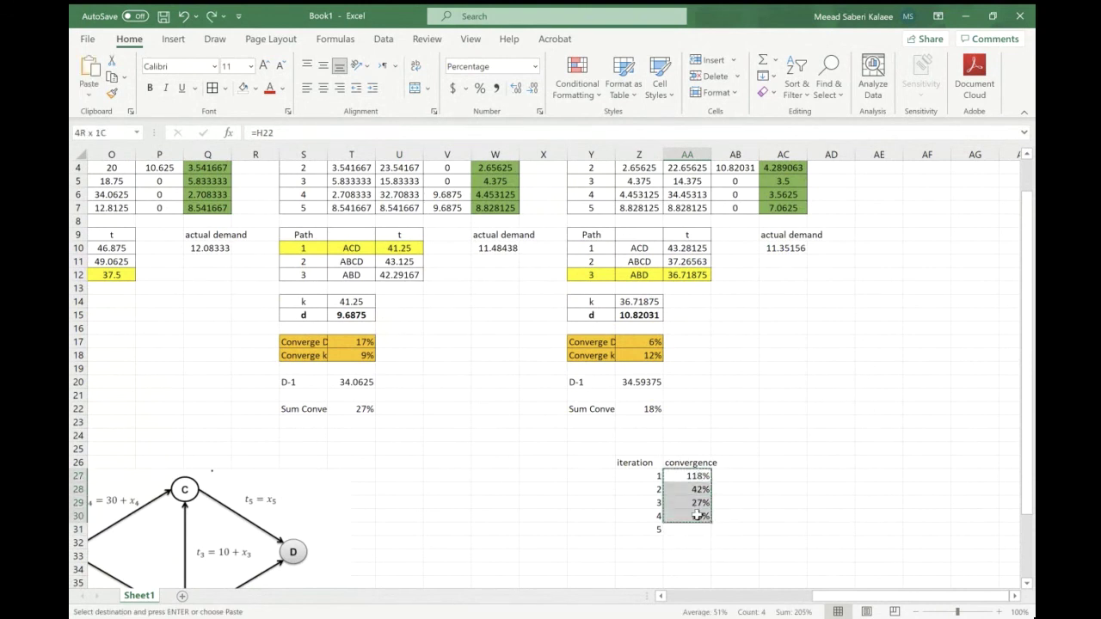
# - Renumber the iterations in Z27:Z30 as 2 to 5 and clear the extra number in Z31
pyautogui.click(654, 476)
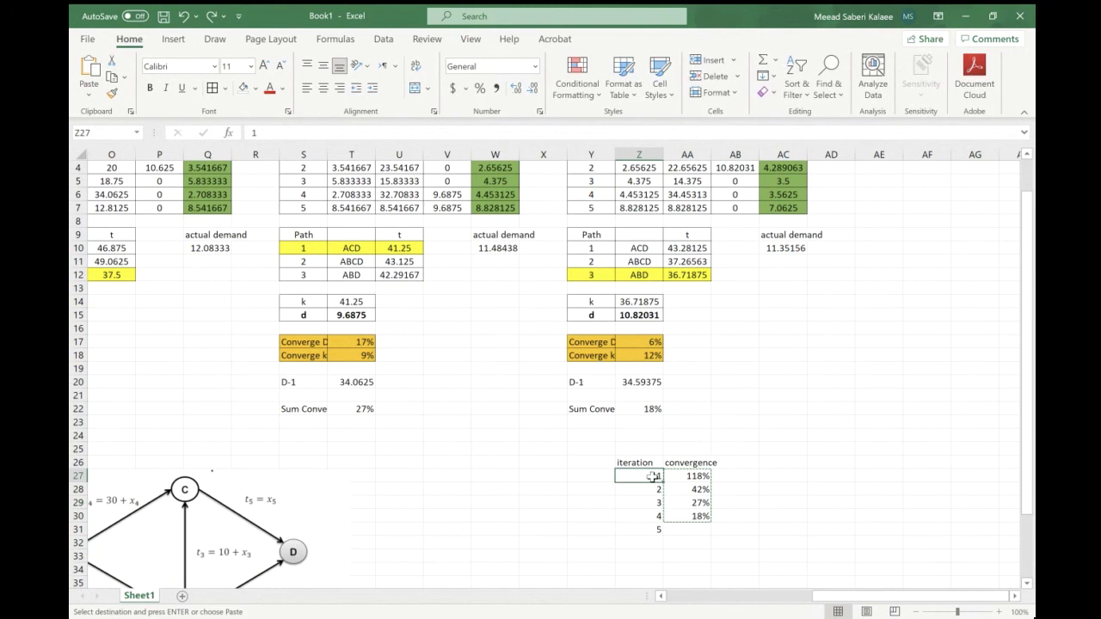
pyautogui.write('2')
pyautogui.press('Return')
pyautogui.write('3')
pyautogui.press('Return')
pyautogui.write('4')
pyautogui.press('Return')
pyautogui.write('5')
pyautogui.press('Return')
pyautogui.press('BackSpace')
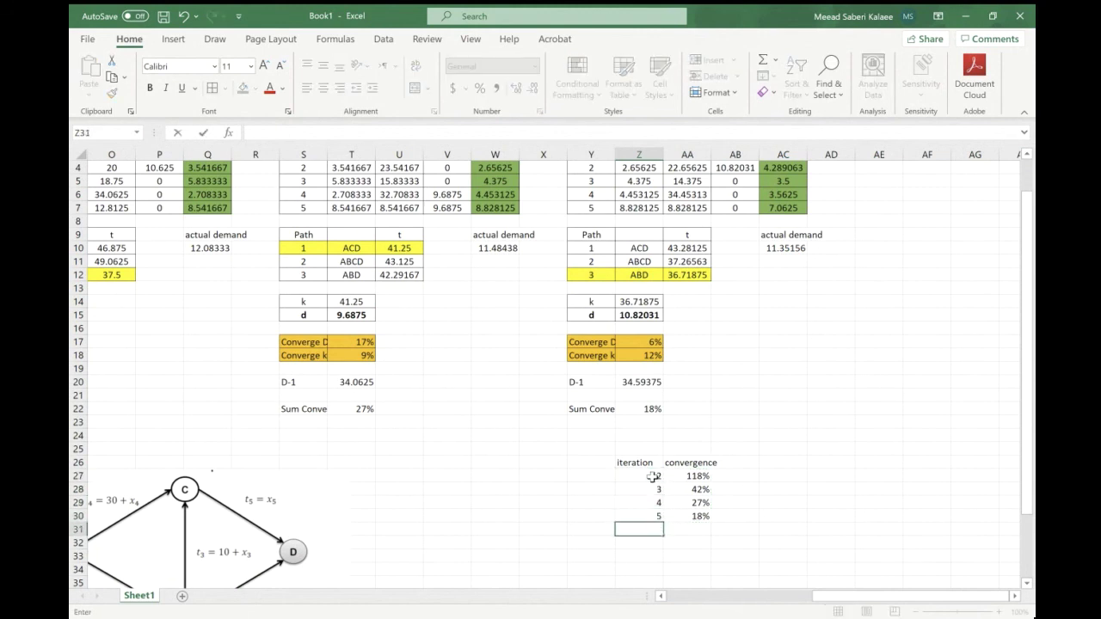
# - Insert a scatter chart with straight lines and markers from the iteration and convergence data in Z27:AA30
pyautogui.click(643, 479)
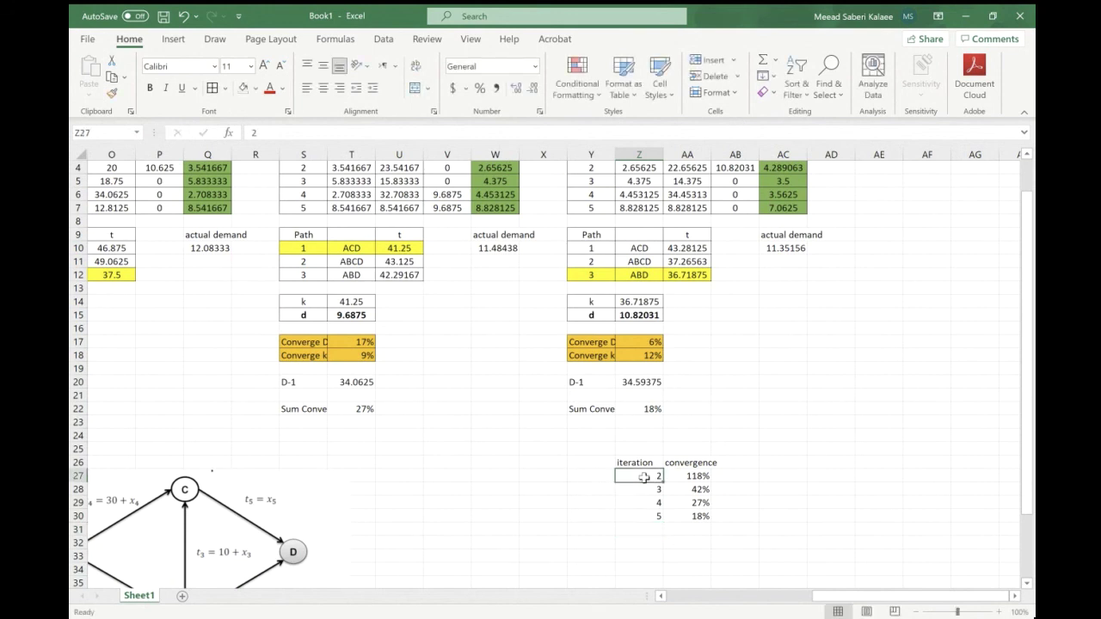
pyautogui.moveTo(643, 478); pyautogui.dragTo(688, 513)
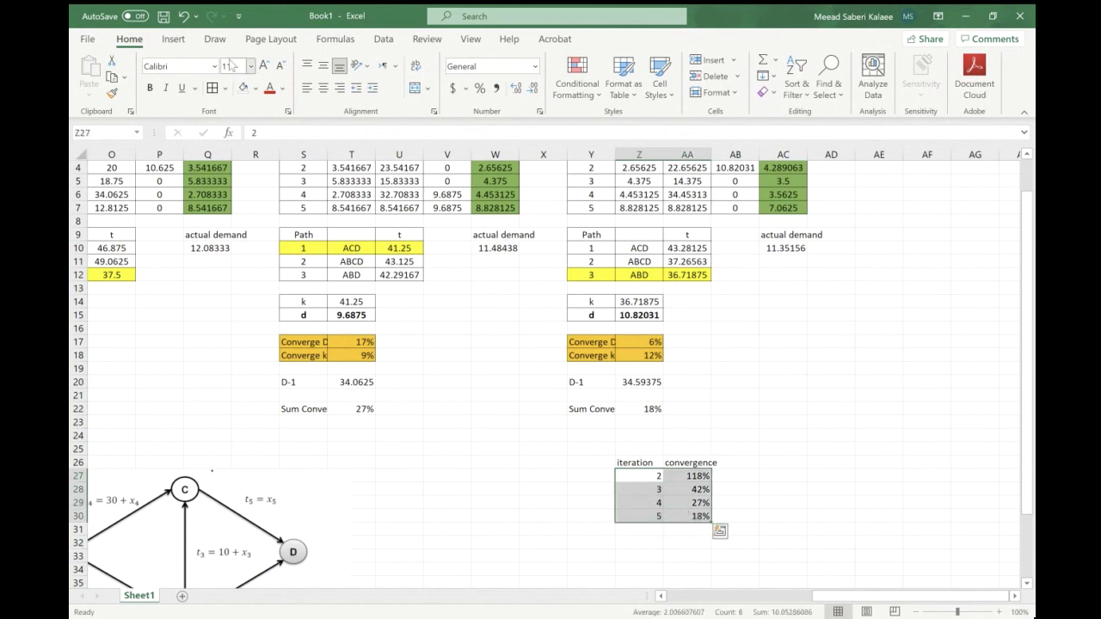
pyautogui.click(173, 38)
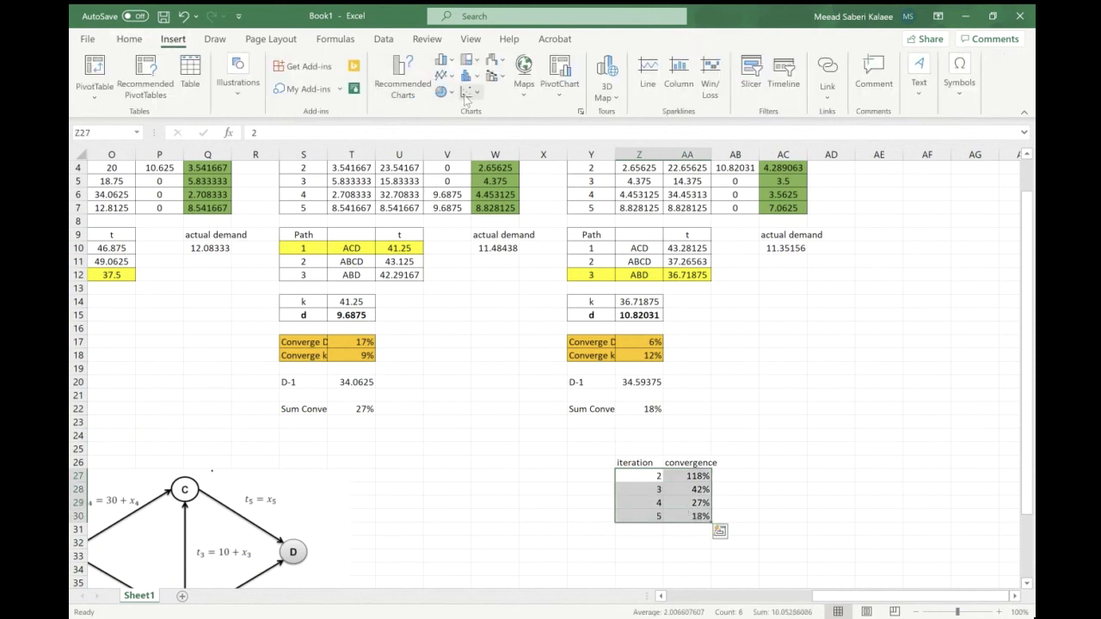
pyautogui.click(444, 76)
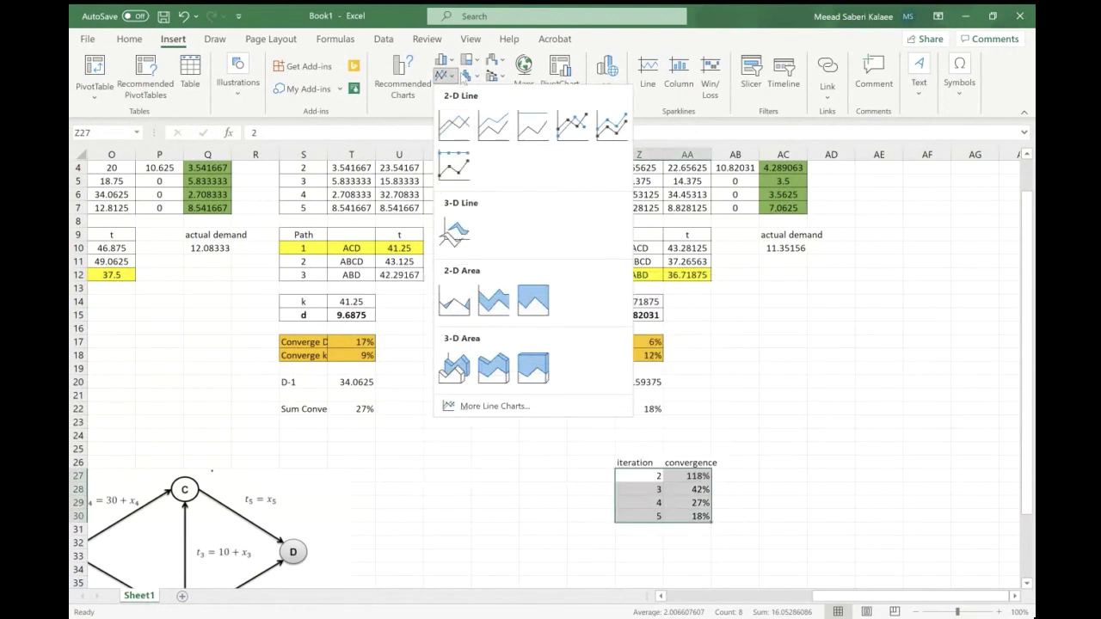
pyautogui.click(401, 123)
pyautogui.click(467, 93)
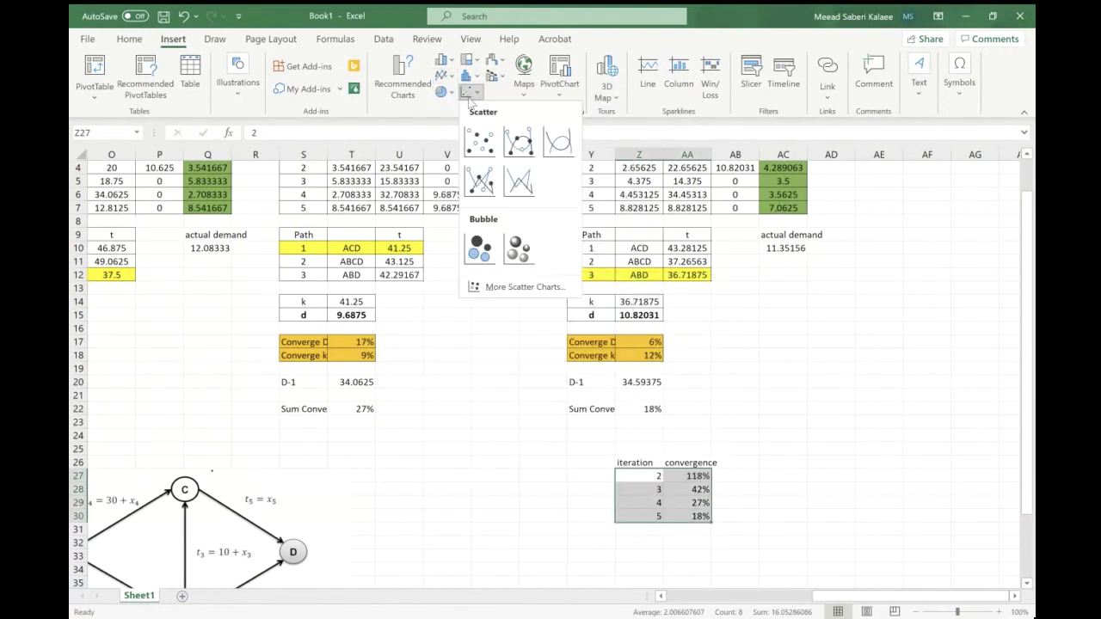
pyautogui.click(479, 181)
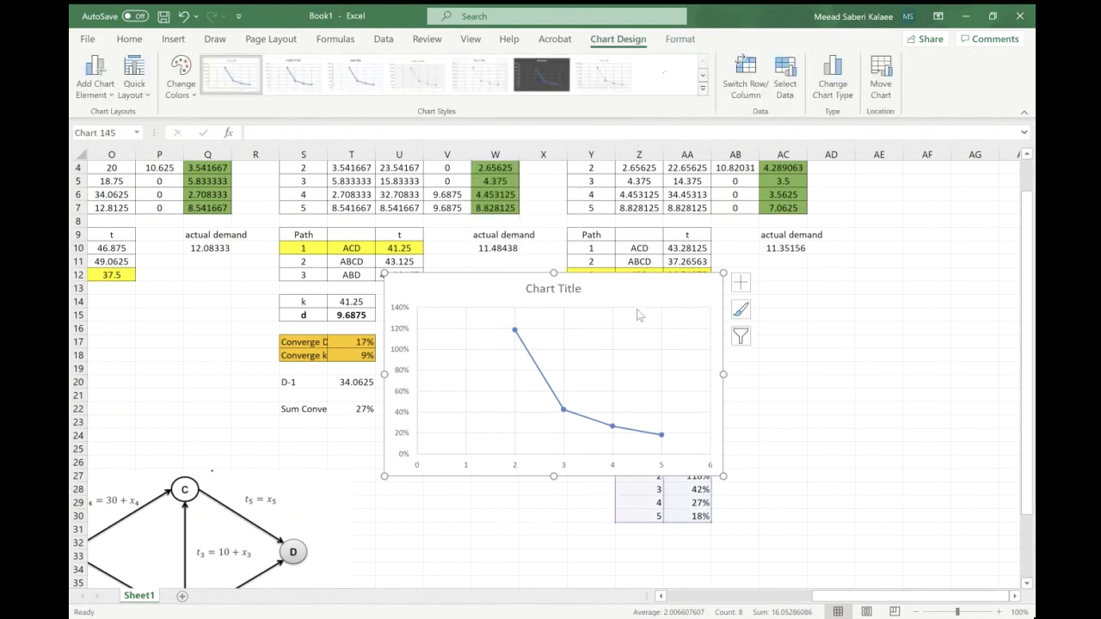
# - Delete the chart's title and move the chart slightly down and to the right
pyautogui.click(571, 291)
pyautogui.press('Delete')
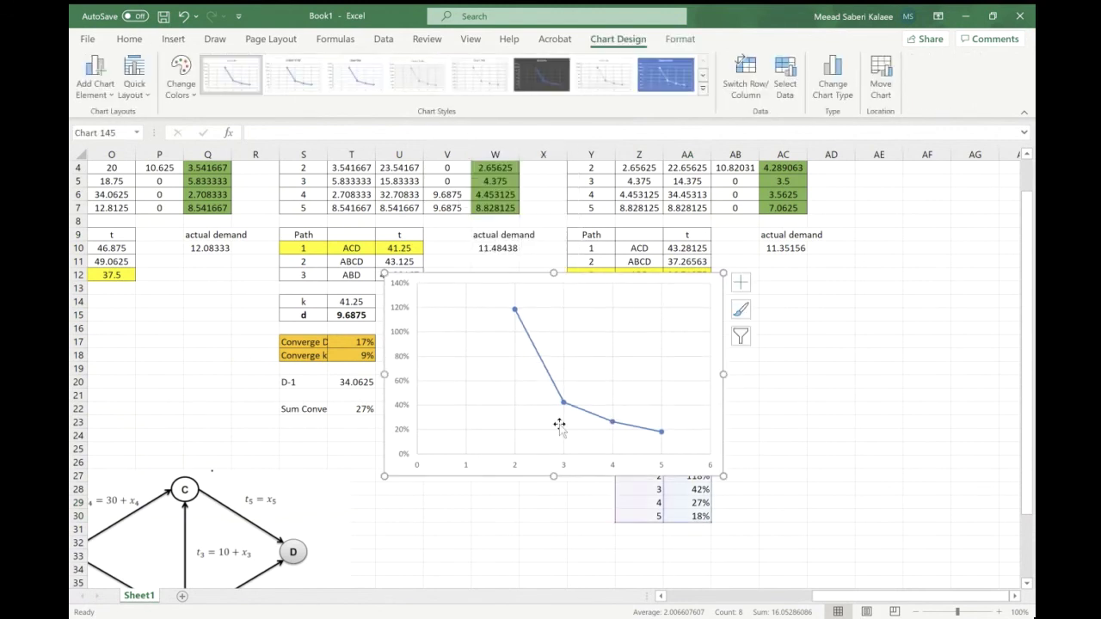
pyautogui.moveTo(586, 471); pyautogui.dragTo(630, 498)
# - Add a primary horizontal axis title to the chart reading "Iterations"
pyautogui.click(96, 77)
pyautogui.moveTo(129, 138)
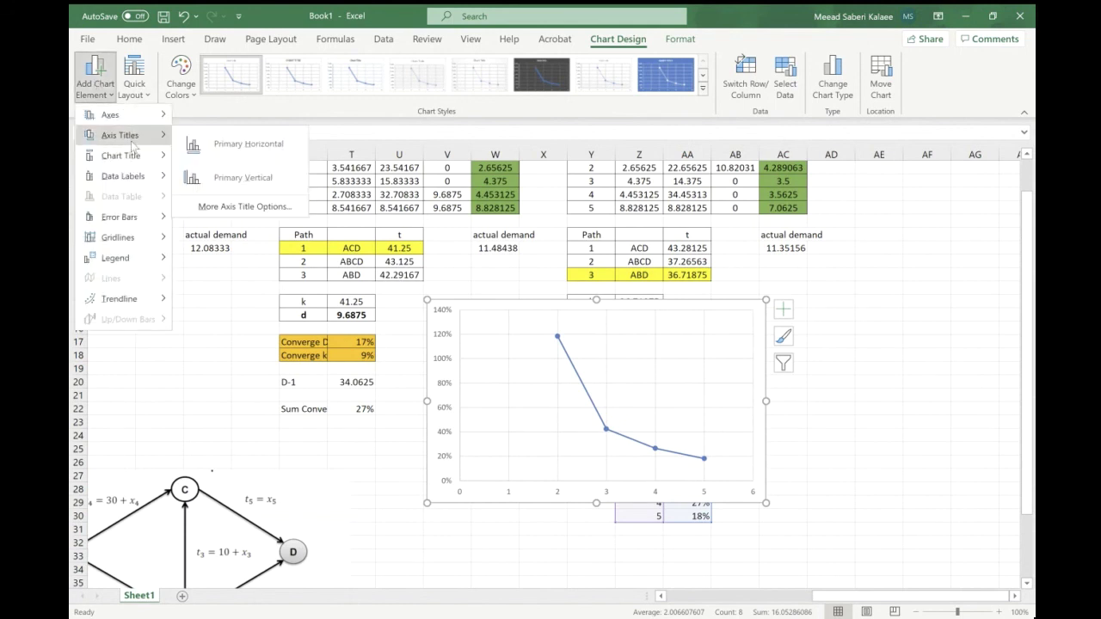
pyautogui.click(210, 144)
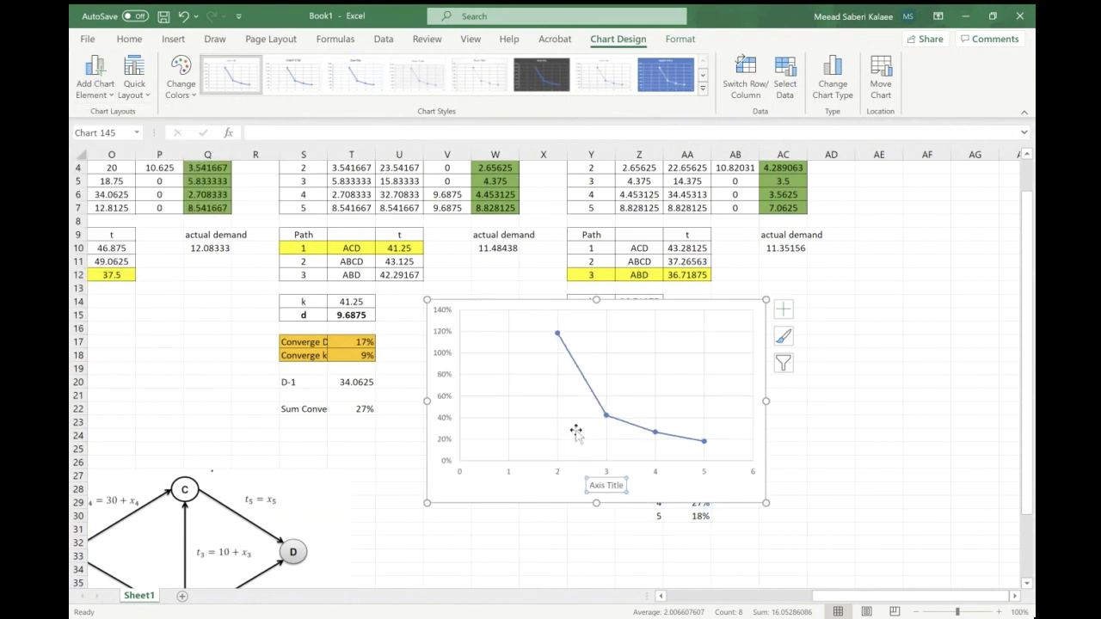
pyautogui.doubleClick(610, 485)
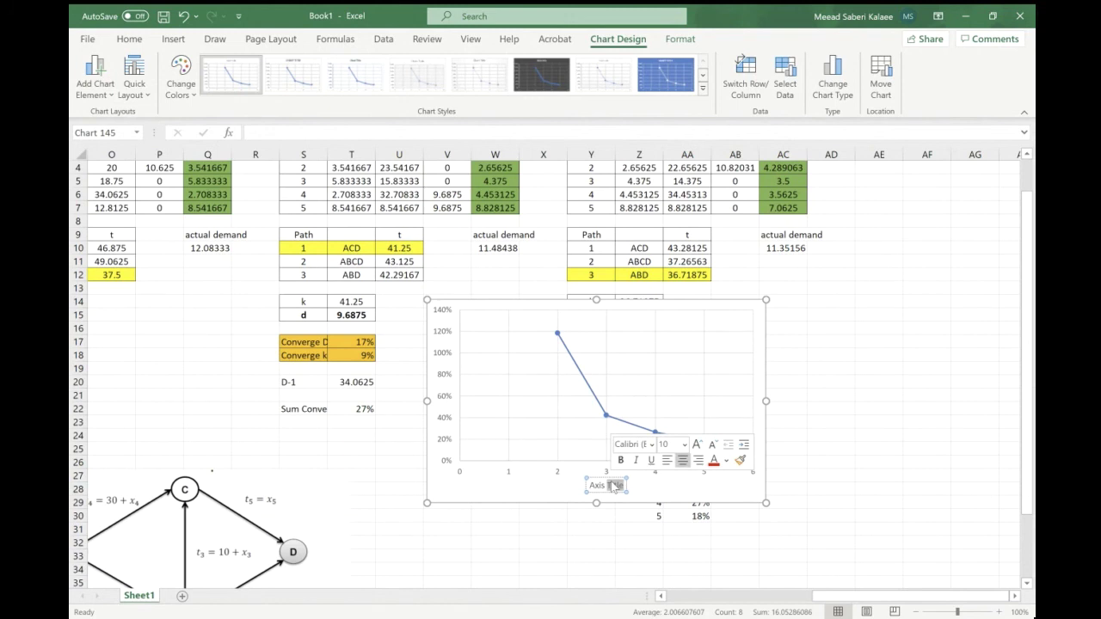
pyautogui.click(612, 486)
pyautogui.write('Iterations')
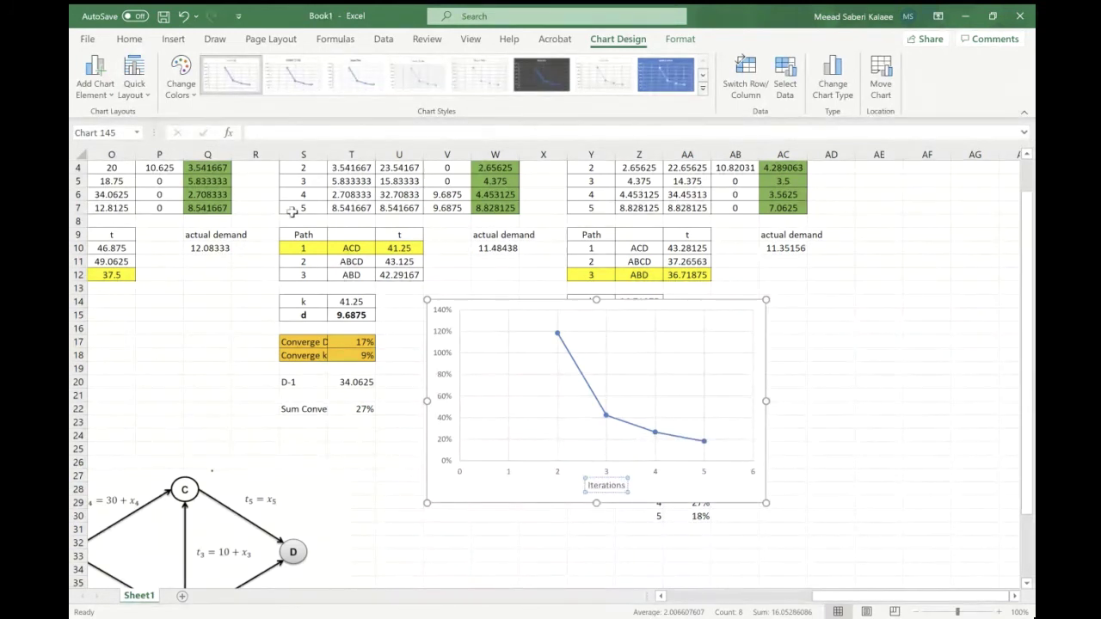
# - Add a primary vertical axis title to the chart reading "Gap"
pyautogui.click(97, 76)
pyautogui.moveTo(136, 140)
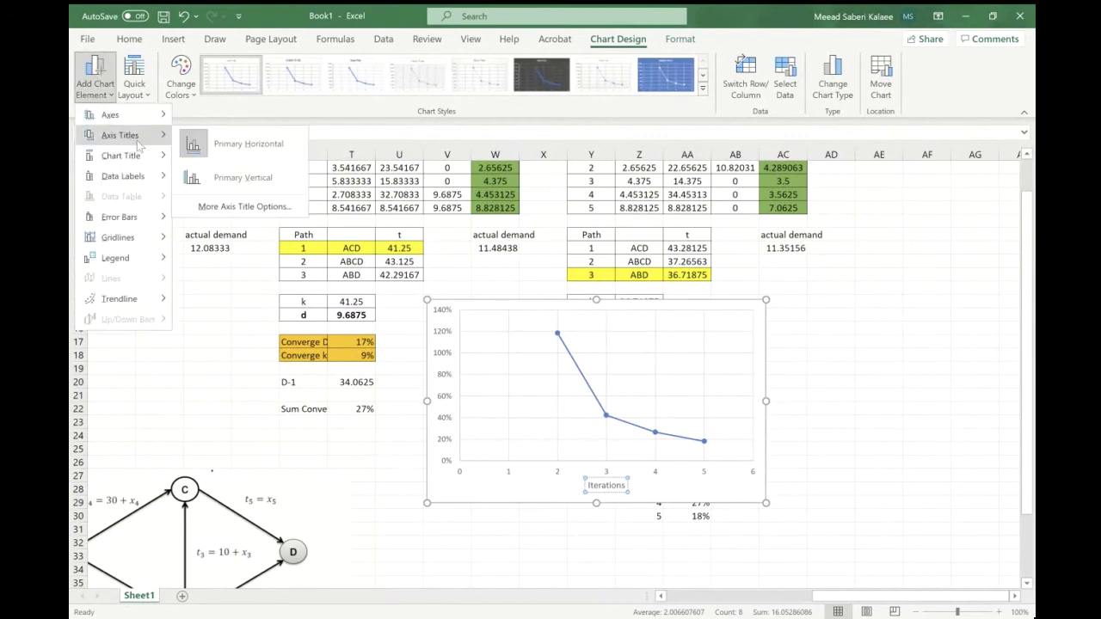
pyautogui.click(211, 175)
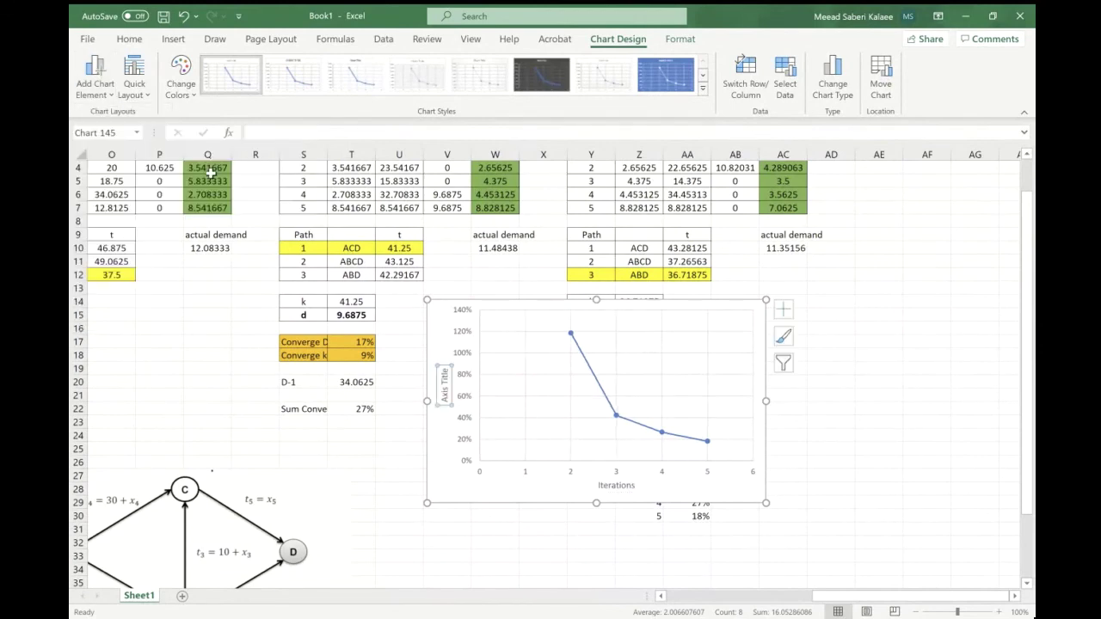
pyautogui.tripleClick(444, 391)
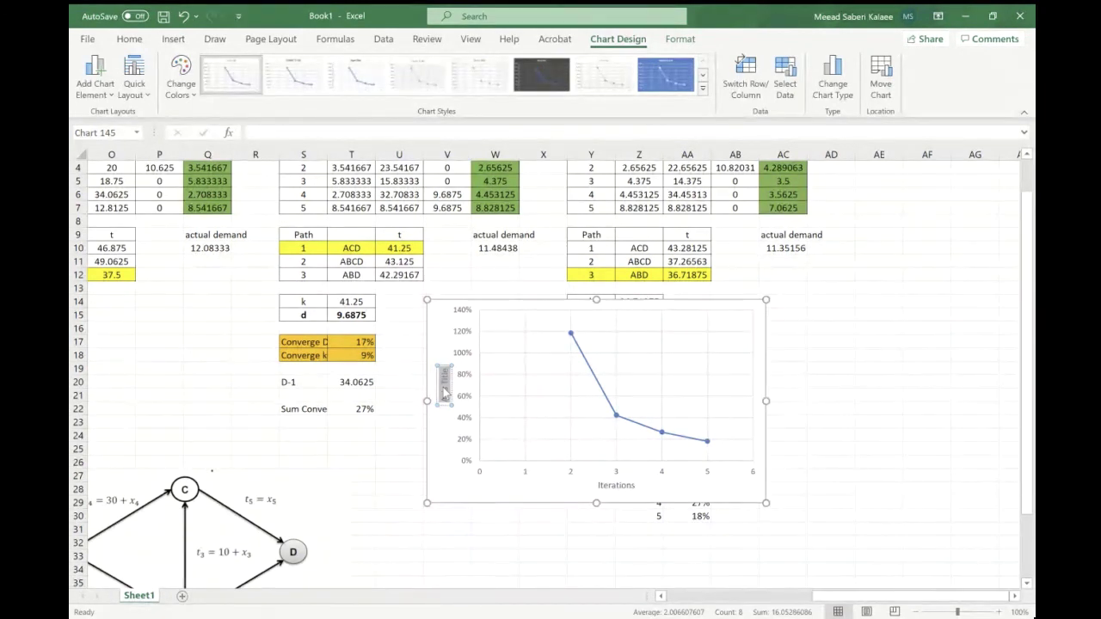
pyautogui.press('BackSpace')
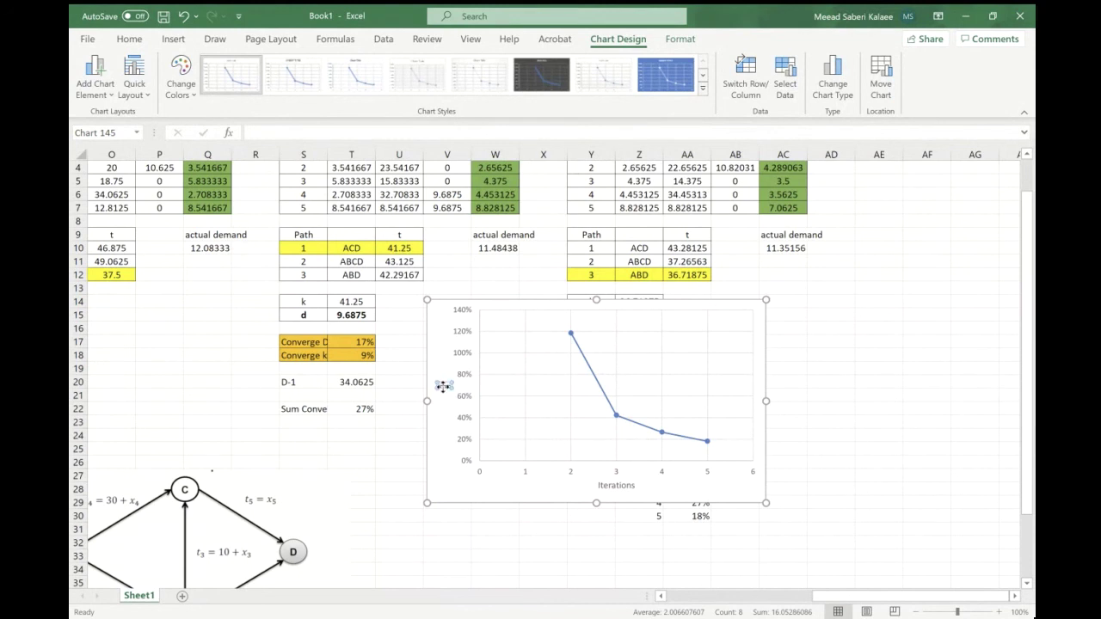
pyautogui.write('Gap')
# - Move the chart off the iteration 5 data to the right of the convergence table, starting around row 22
pyautogui.click(442, 487)
pyautogui.moveTo(445, 489); pyautogui.dragTo(762, 516)
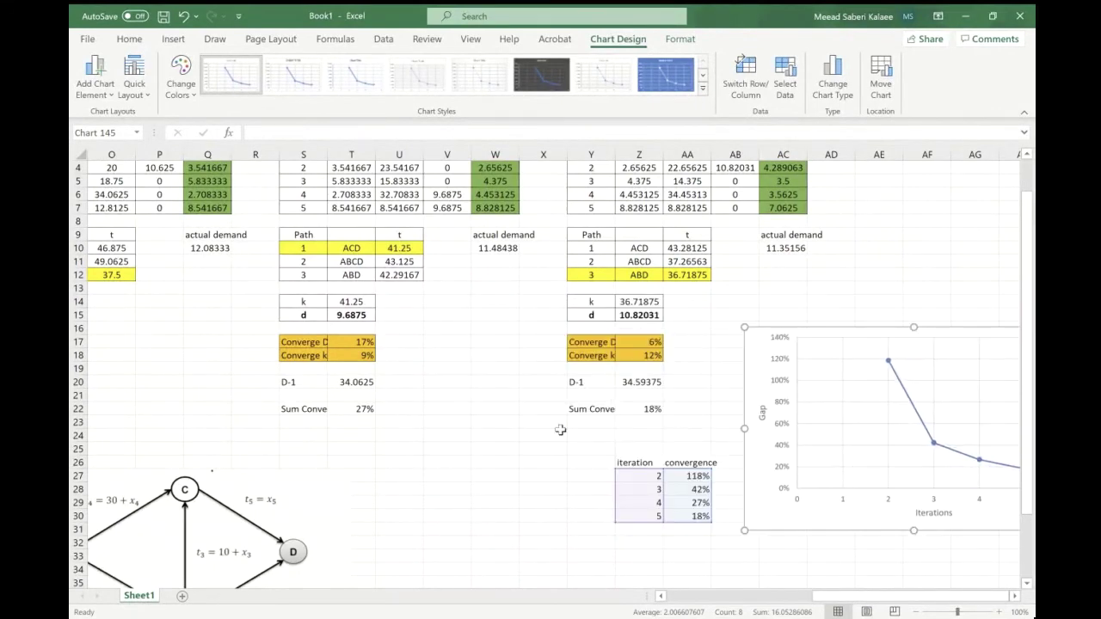
pyautogui.hscroll(4, 561, 426)
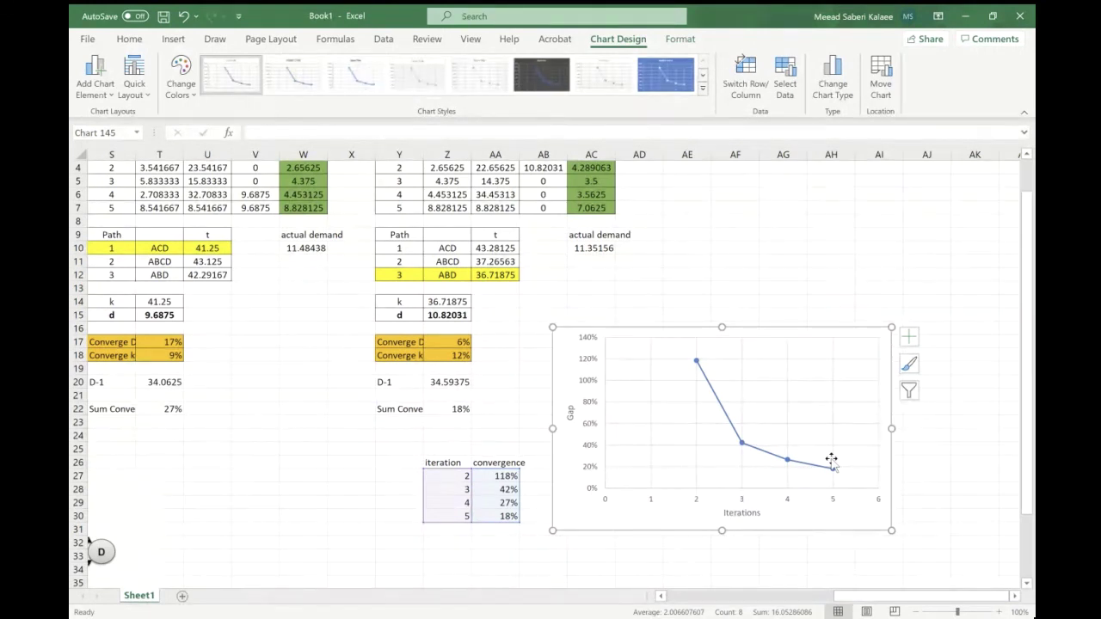
pyautogui.moveTo(559, 389); pyautogui.dragTo(592, 467)
pyautogui.click(530, 388)
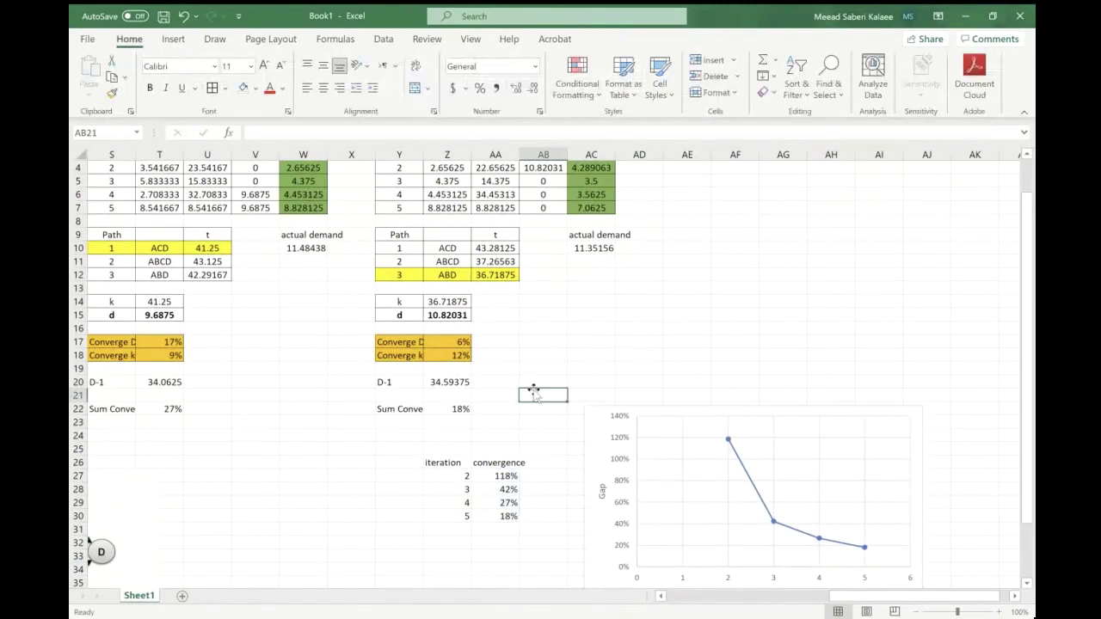
# - Copy the iteration 5 block Y1:AC22 to AE1 and set the copy's iteration number to 6
pyautogui.scroll(1, 530, 388)
pyautogui.moveTo(387, 168); pyautogui.dragTo(580, 450)
pyautogui.hotkey('ctrl', 'c')
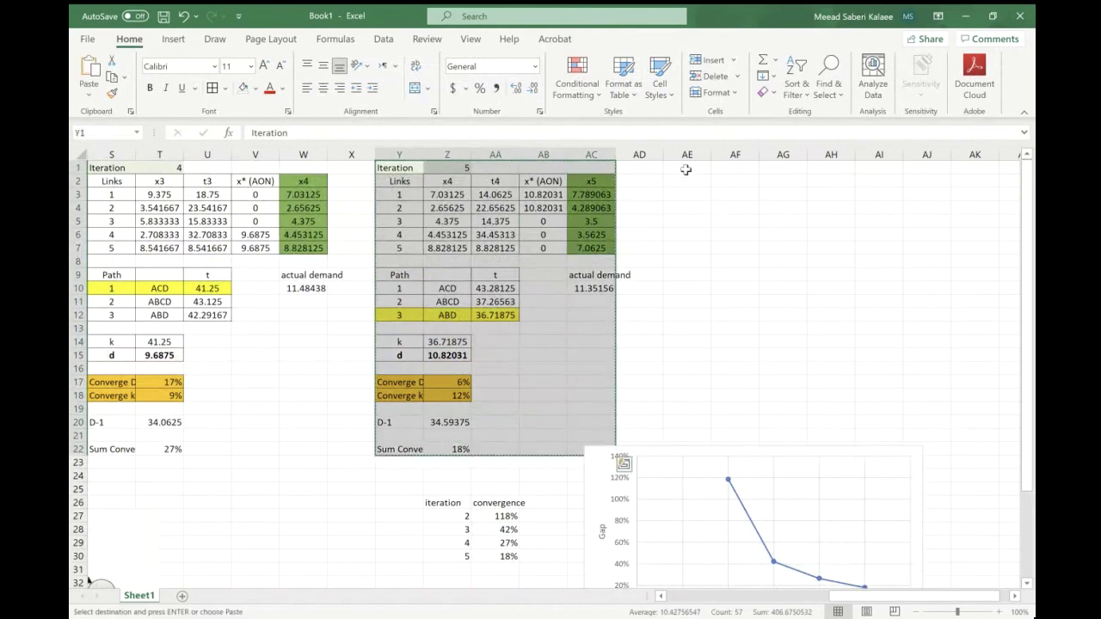
pyautogui.click(686, 170)
pyautogui.hotkey('ctrl', 'v')
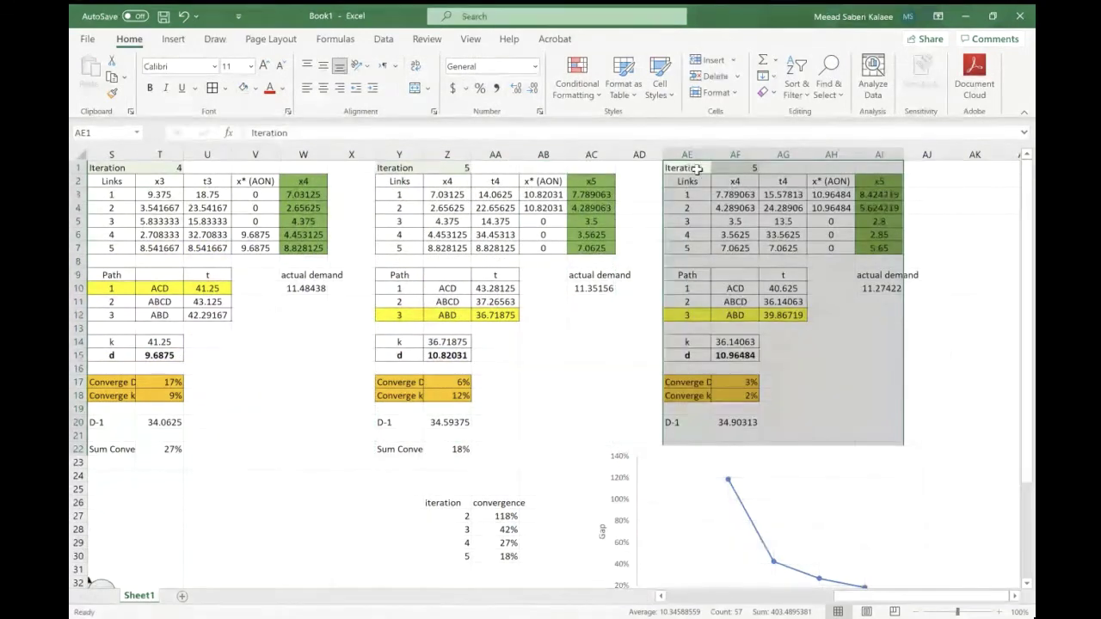
pyautogui.click(747, 167)
pyautogui.write('6')
pyautogui.press('Return')
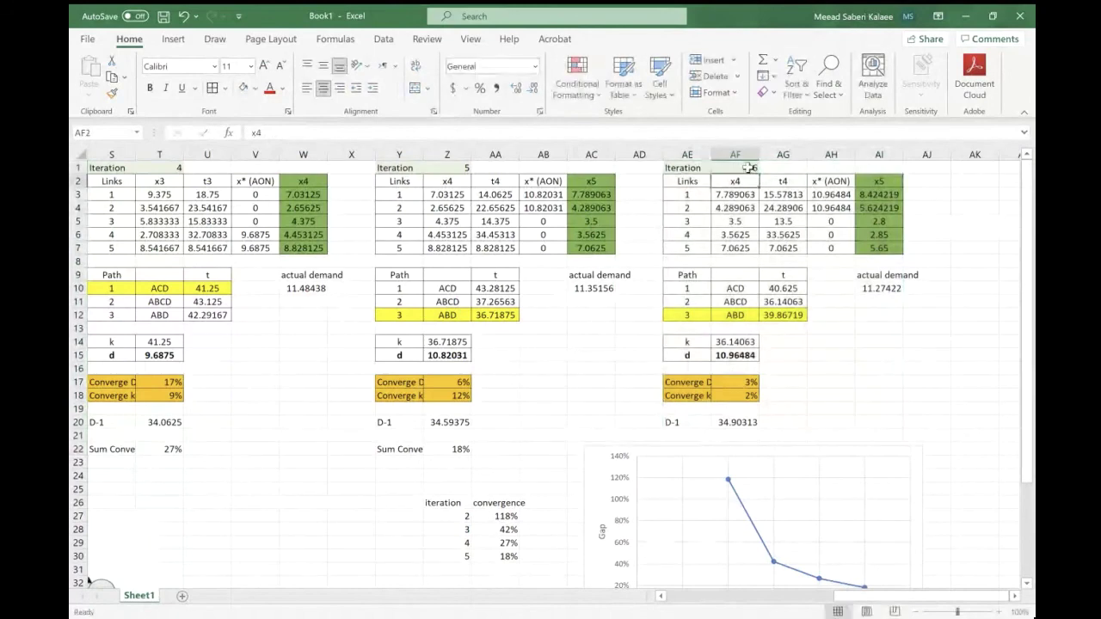
# - Change the step-size reference in AI3 to $AF$1, giving =AF3+1/$AF$1*(AH3-AF3), and fill the formula down to AI7
pyautogui.doubleClick(869, 194)
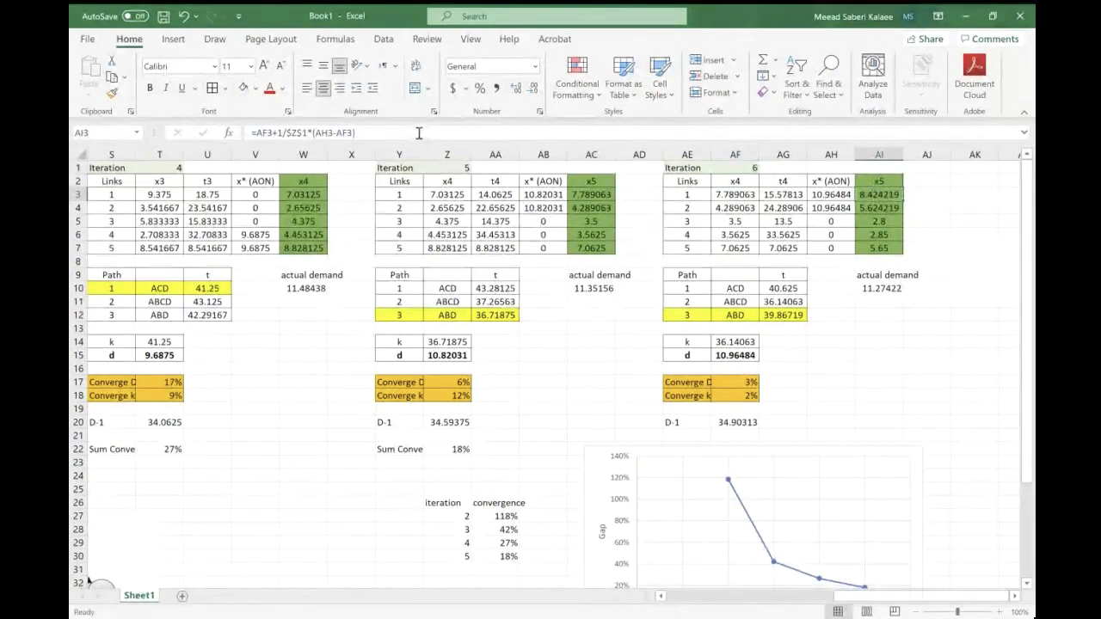
pyautogui.moveTo(447, 173); pyautogui.dragTo(735, 175)
pyautogui.press('Return')
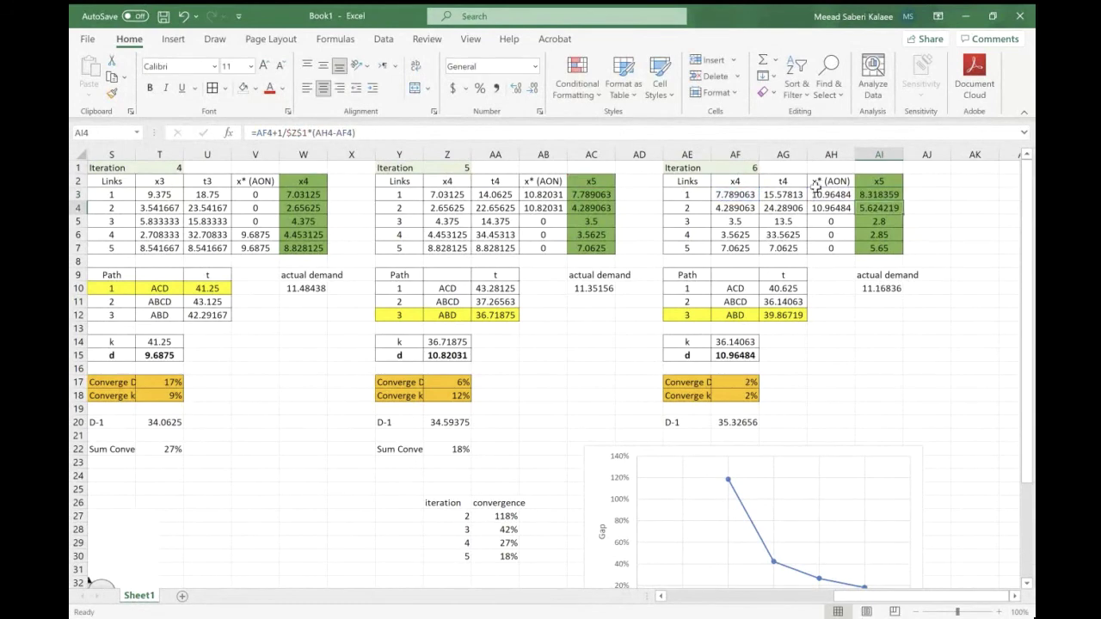
pyautogui.click(884, 196)
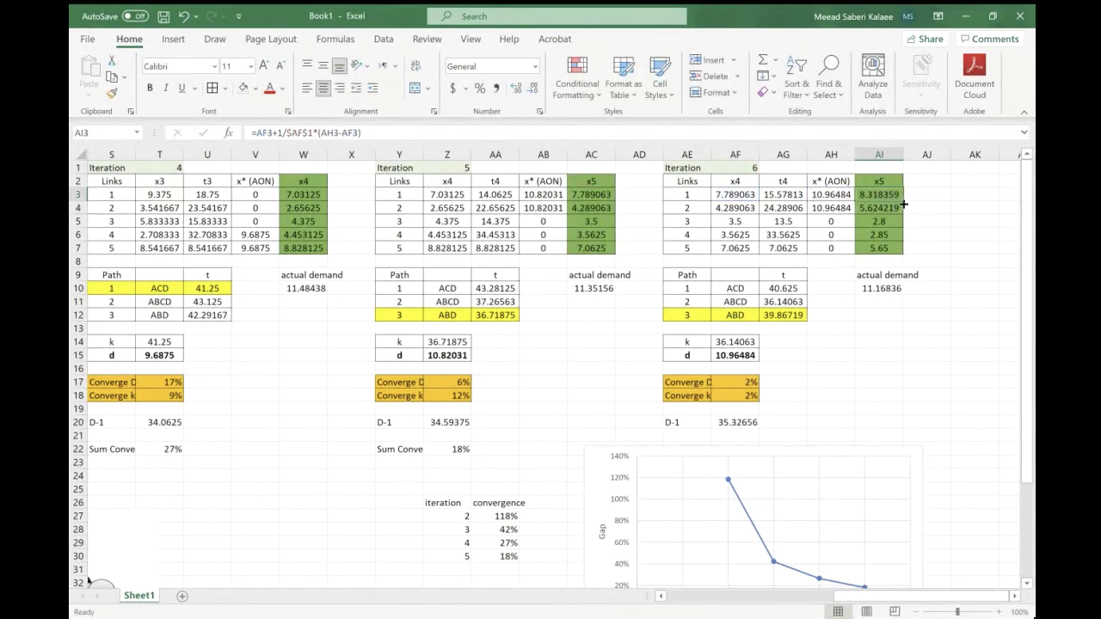
pyautogui.moveTo(904, 198); pyautogui.dragTo(900, 256)
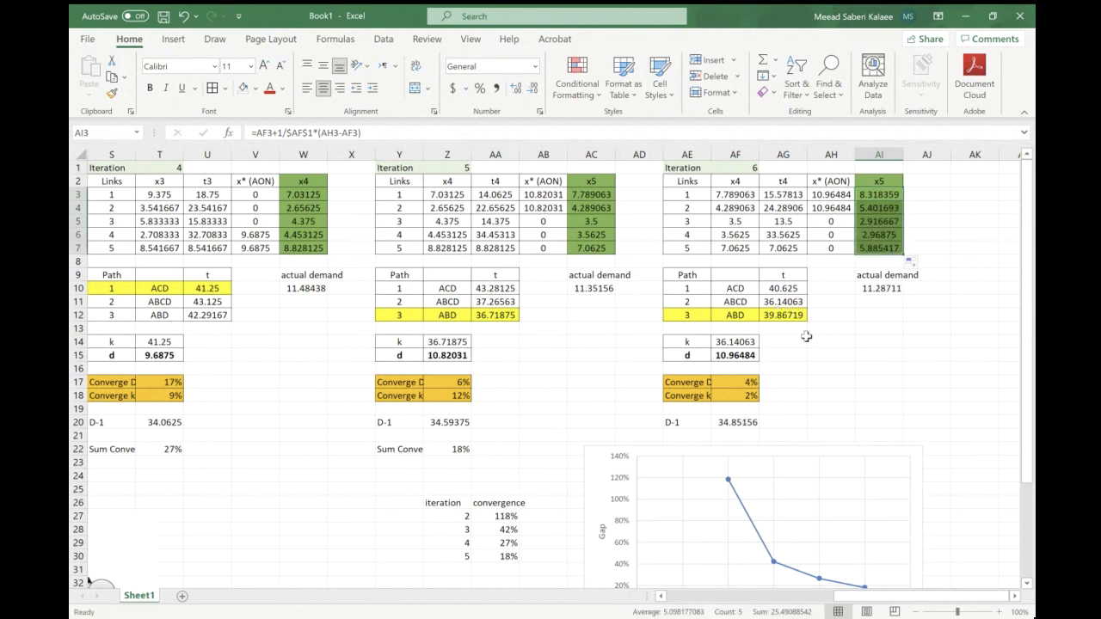
# - Highlight the ABCD path row of iteration 6 in yellow and remove the fill from its ABD row
pyautogui.moveTo(778, 300); pyautogui.dragTo(672, 297)
pyautogui.click(255, 87)
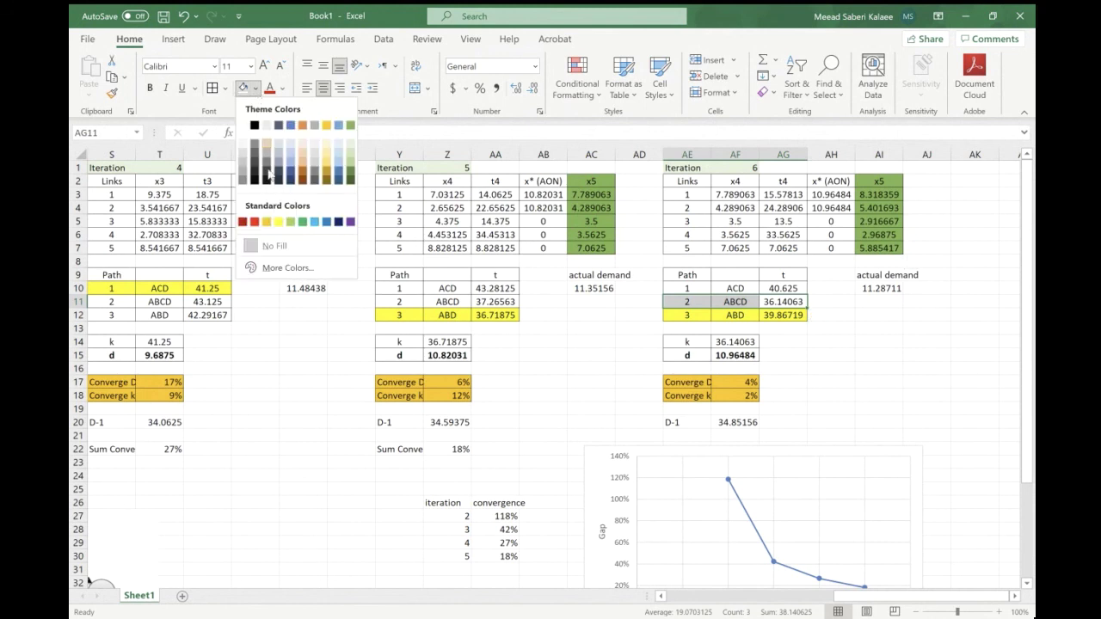
pyautogui.click(278, 222)
pyautogui.moveTo(779, 315); pyautogui.dragTo(688, 315)
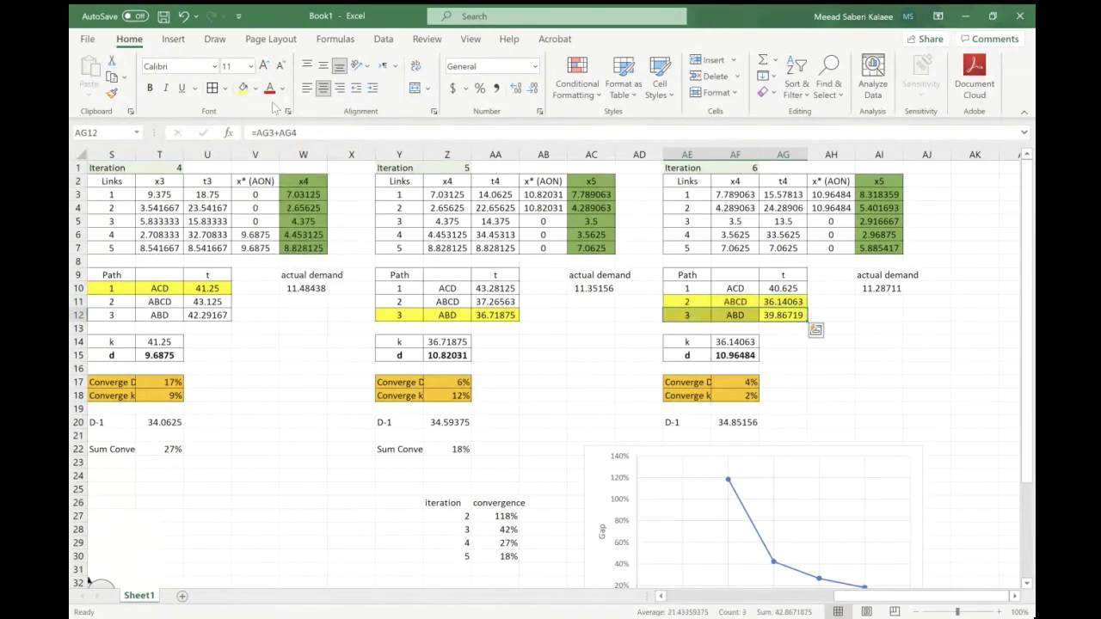
pyautogui.click(255, 88)
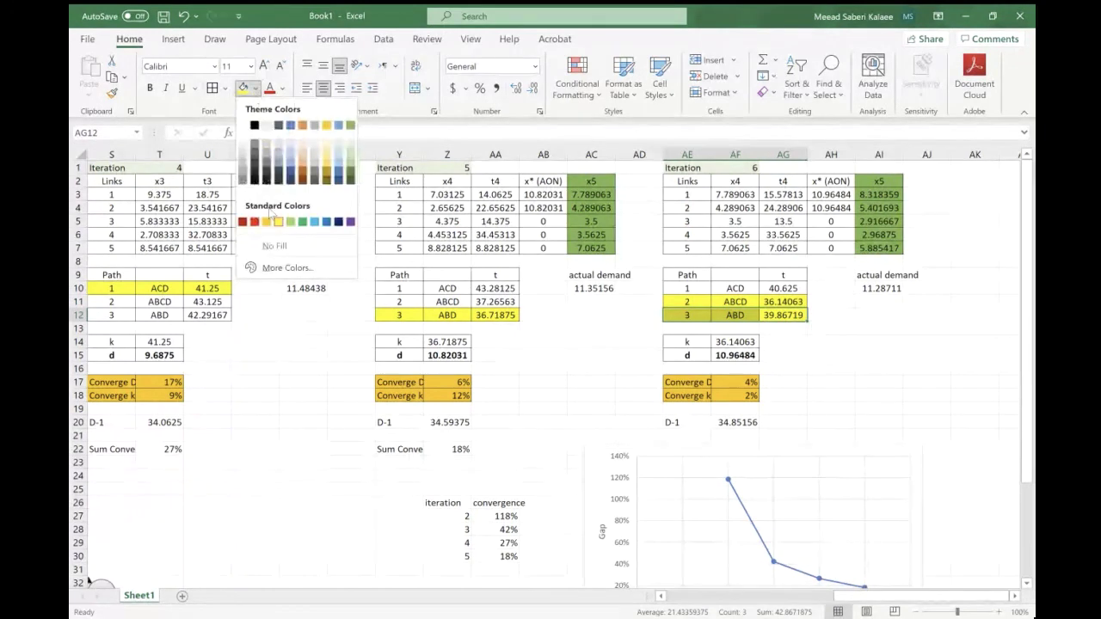
pyautogui.click(290, 254)
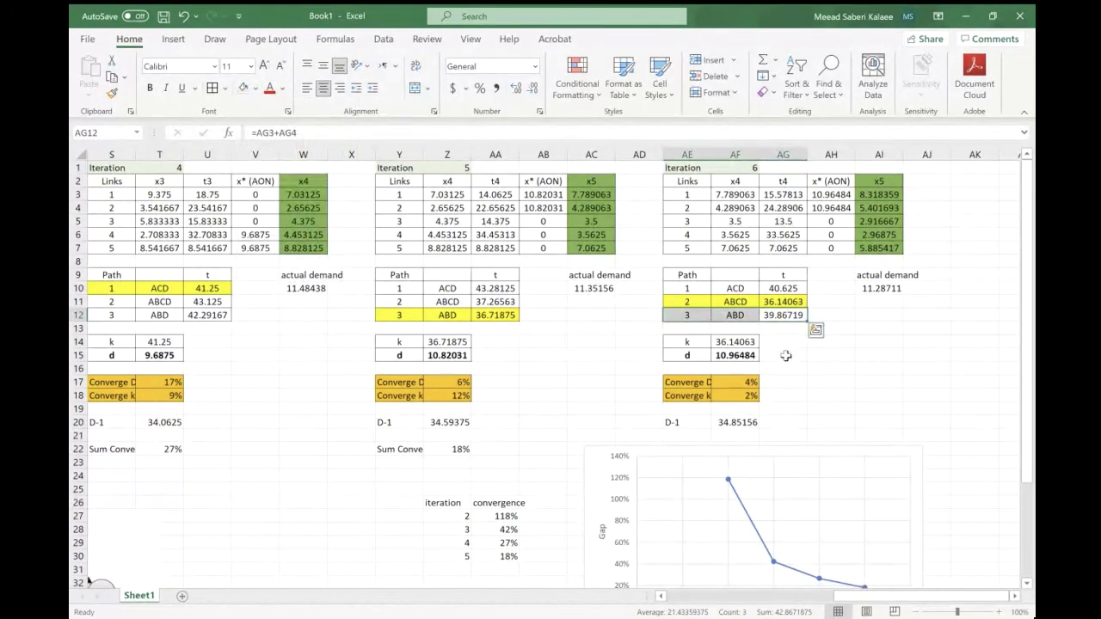
# - Move the network diagram up and to the right, beneath the iteration 4 and 5 tables
pyautogui.click(529, 396)
pyautogui.hscroll(-3, 412, 437)
pyautogui.scroll(-1, 413, 437)
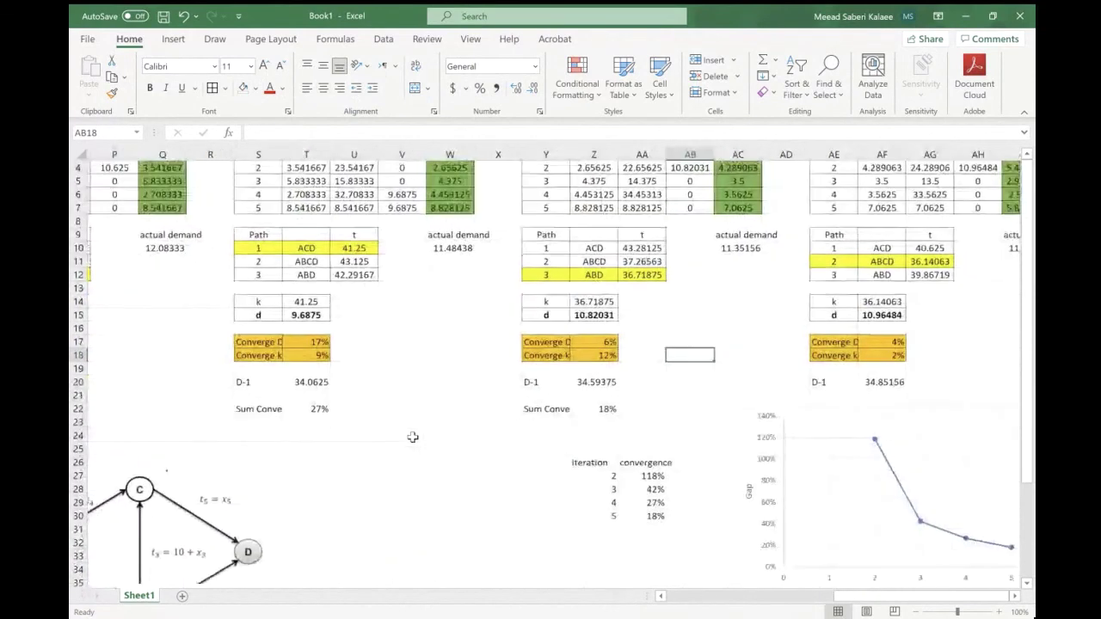
pyautogui.click(450, 404)
pyautogui.moveTo(450, 404); pyautogui.dragTo(603, 417)
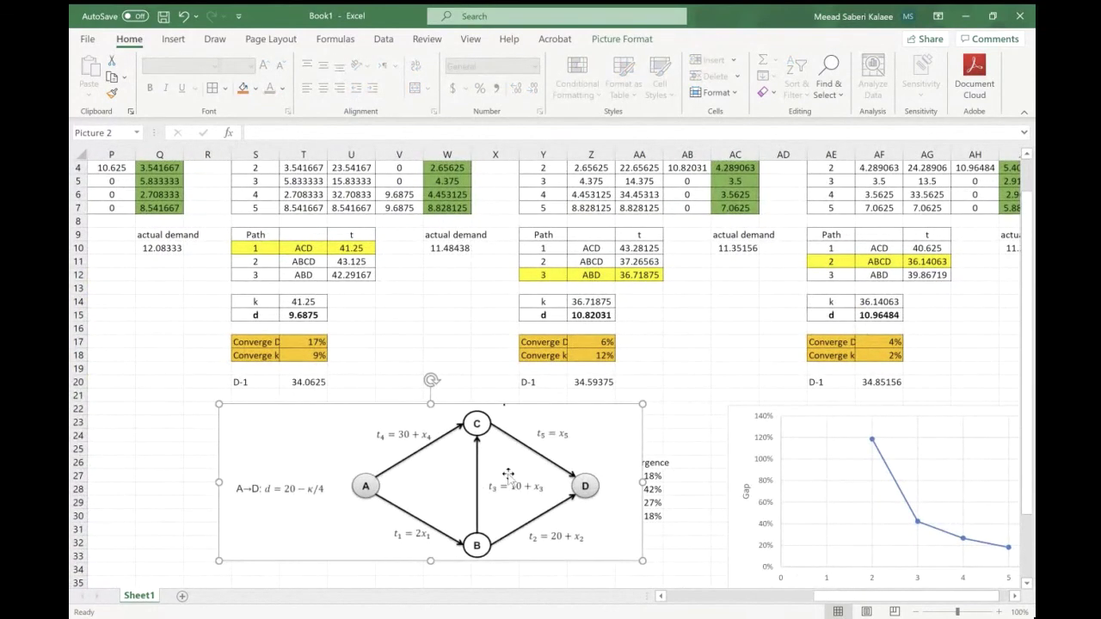
# - In iteration 6's x* (AON) column, set link 1 in AH3 to =AF15 and link 2 in AH4 to 0
pyautogui.scroll(1, 783, 330)
pyautogui.hscroll(1, 783, 329)
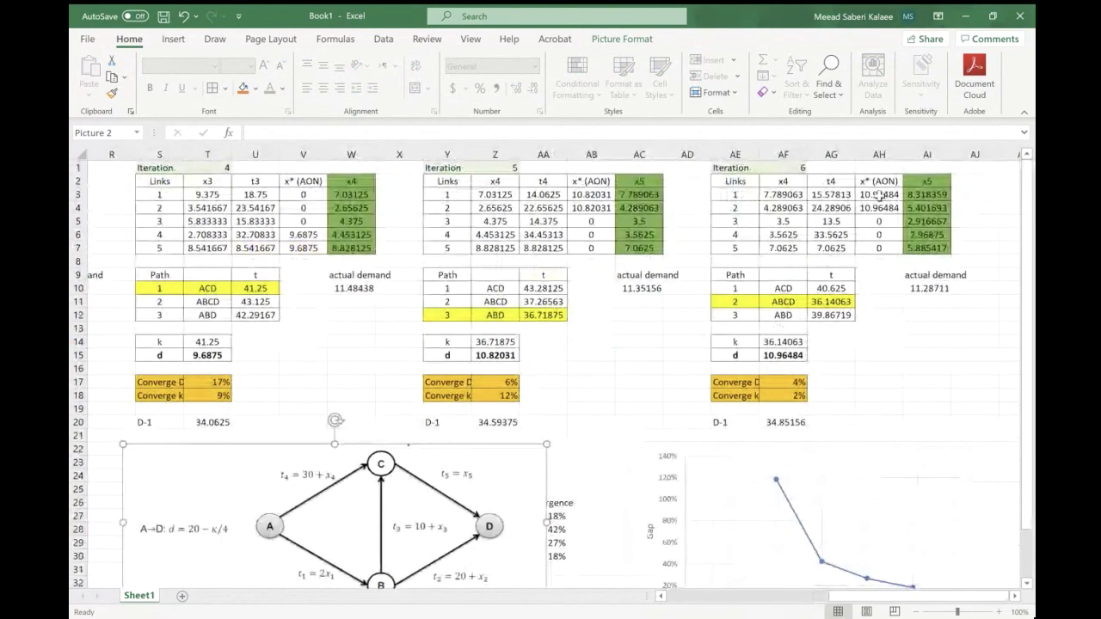
pyautogui.click(879, 196)
pyautogui.write('=')
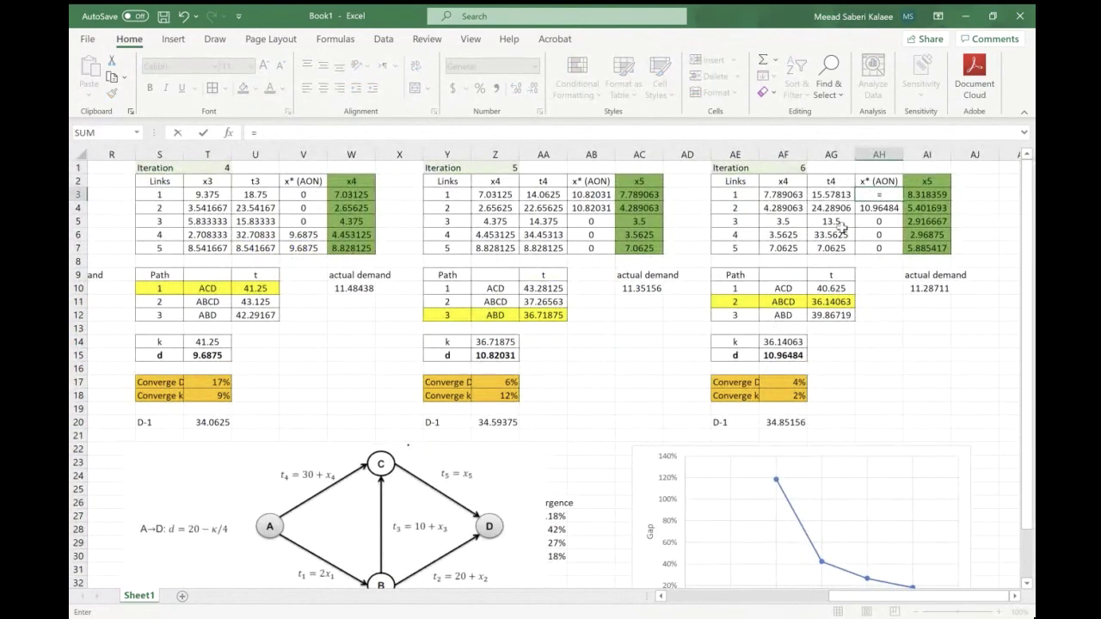
pyautogui.click(791, 353)
pyautogui.press('Return')
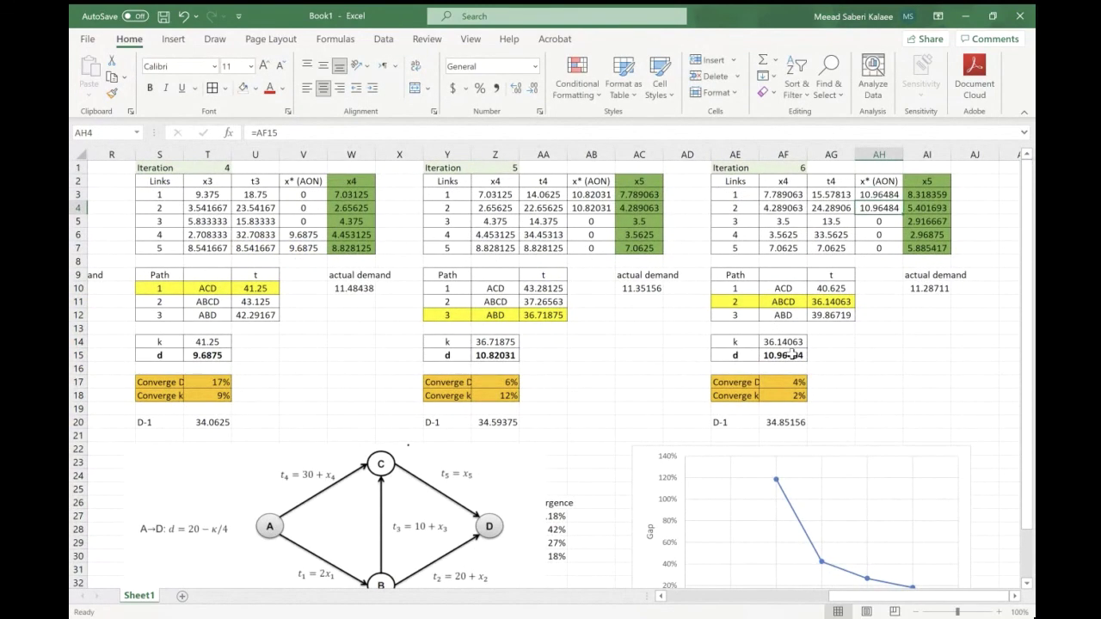
pyautogui.press('Return')
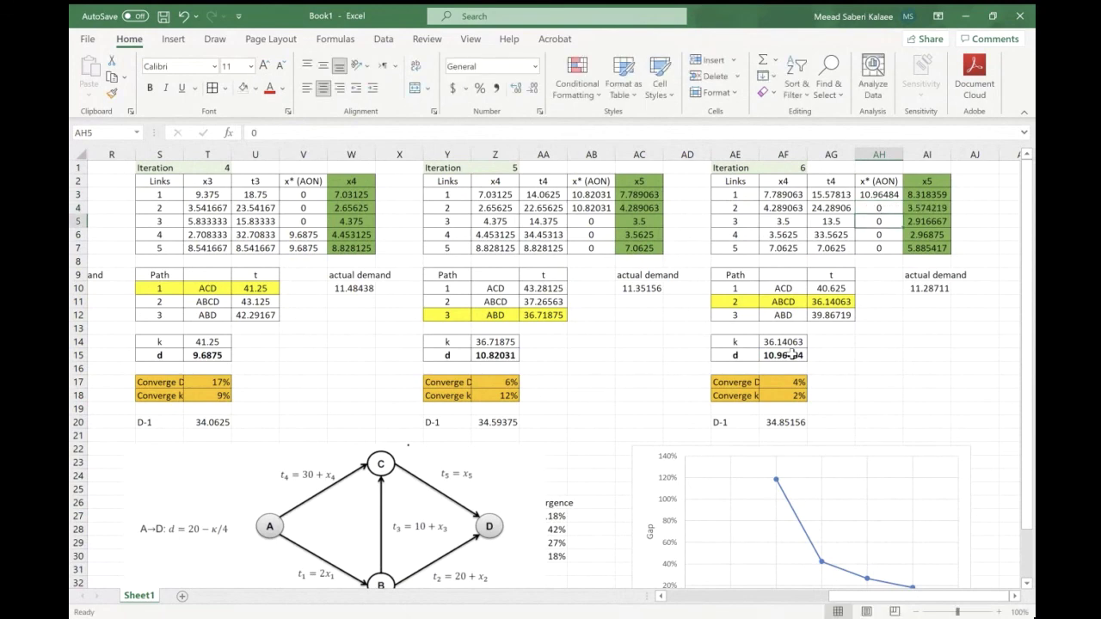
# - Set the all-or-nothing flows of links 3 and 5 in AH5 and AH7 to =AF15, leaving link 4 at 0
pyautogui.write('=')
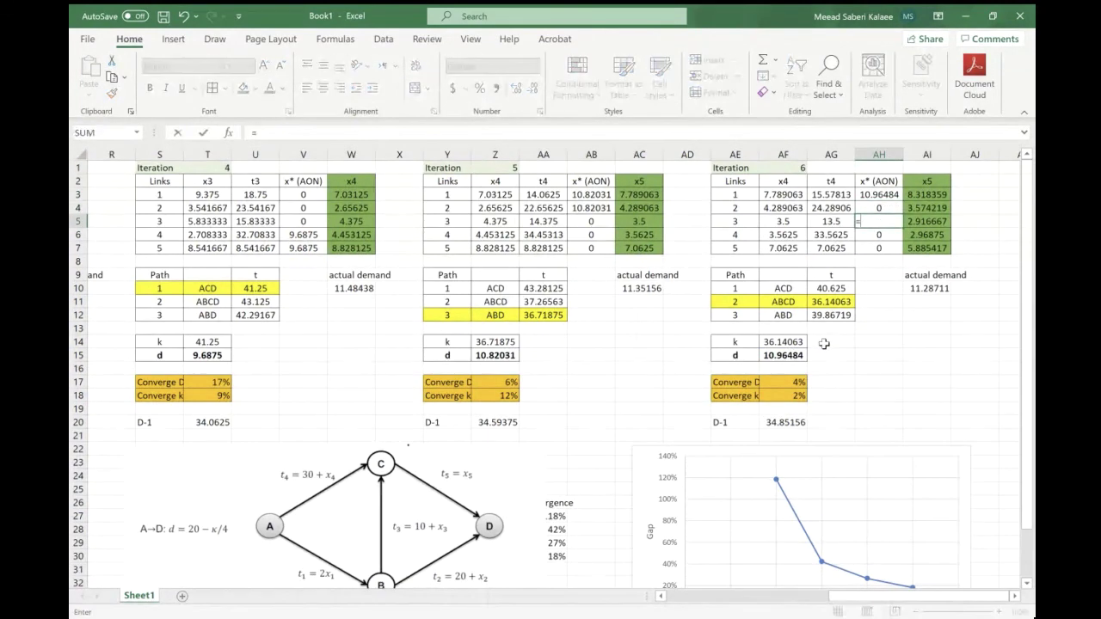
pyautogui.click(799, 355)
pyautogui.press('Return')
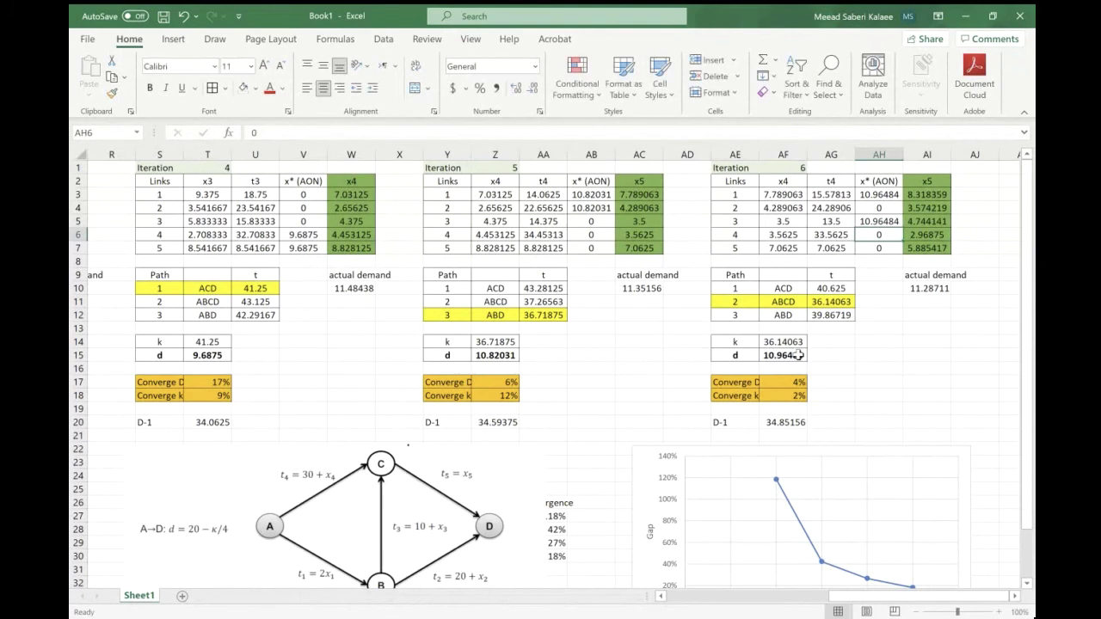
pyautogui.press('Return')
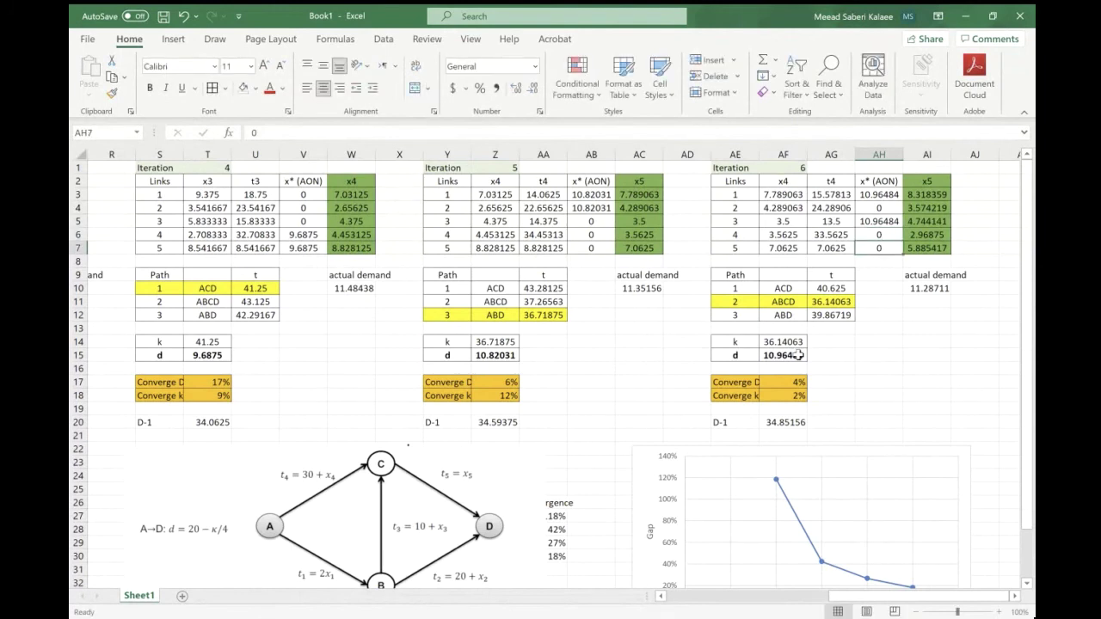
pyautogui.write('=')
pyautogui.click(785, 354)
pyautogui.press('Return')
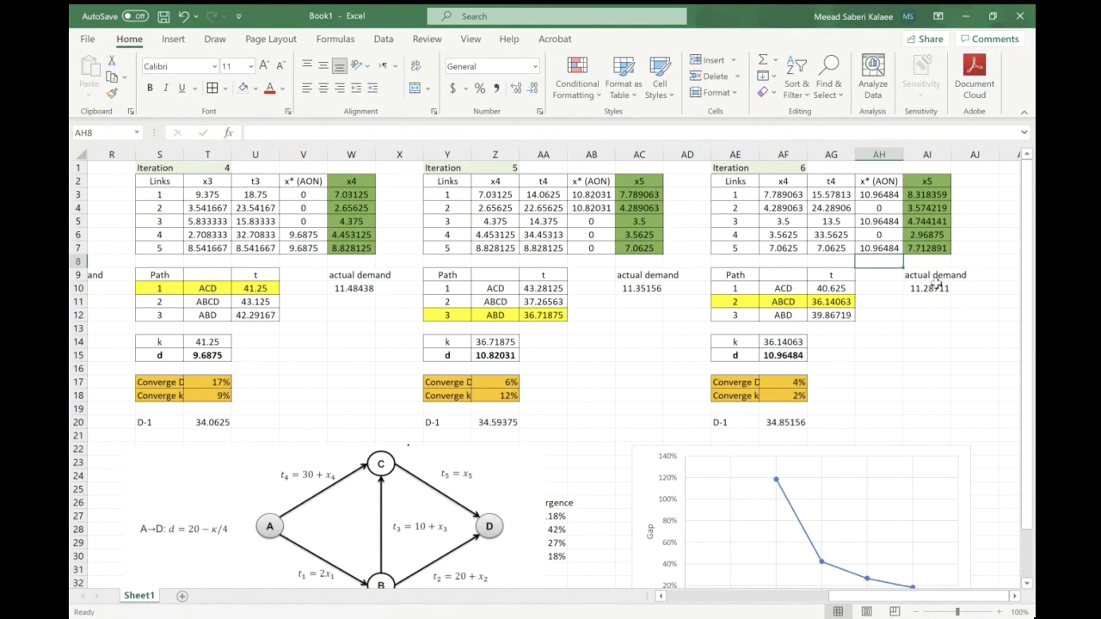
# - Check the actual demand formula in AI10 for iteration 6
pyautogui.click(929, 286)
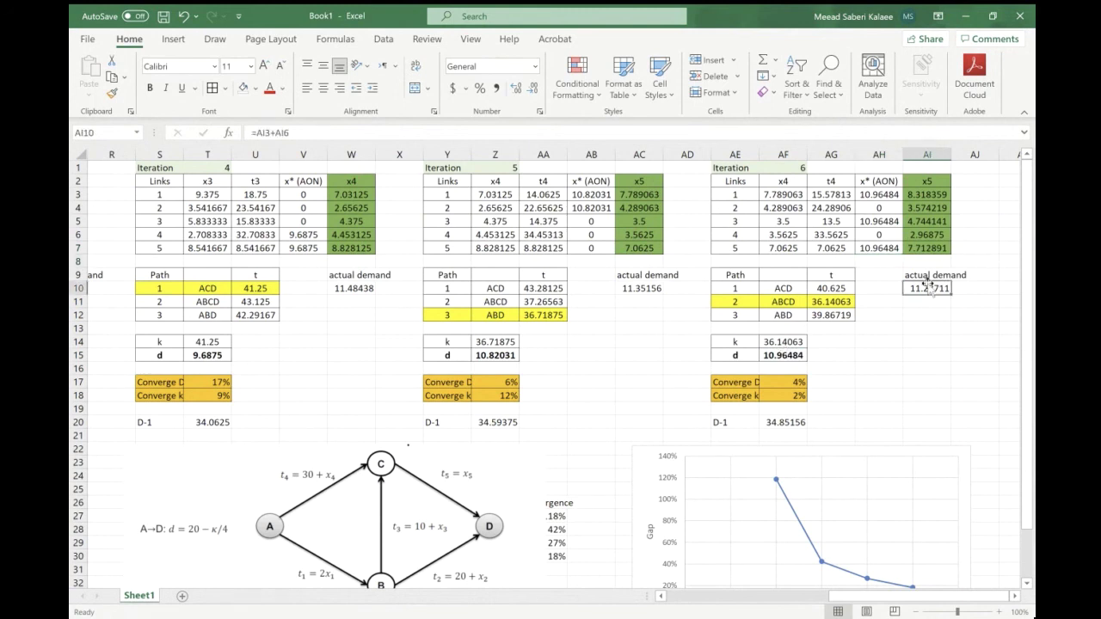
pyautogui.click(675, 132)
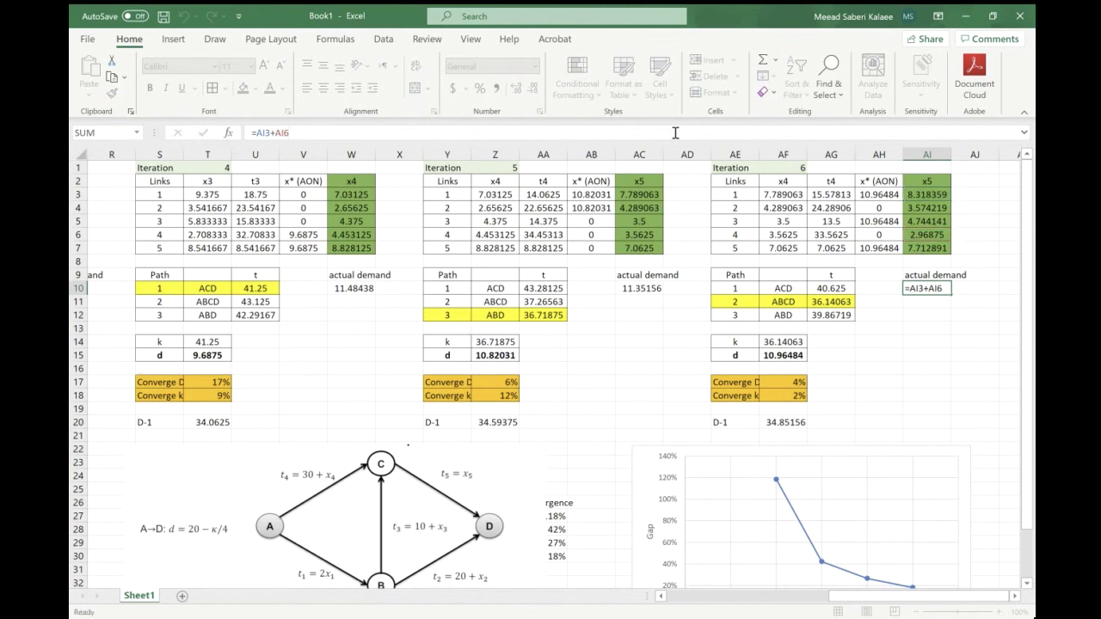
pyautogui.press('Return')
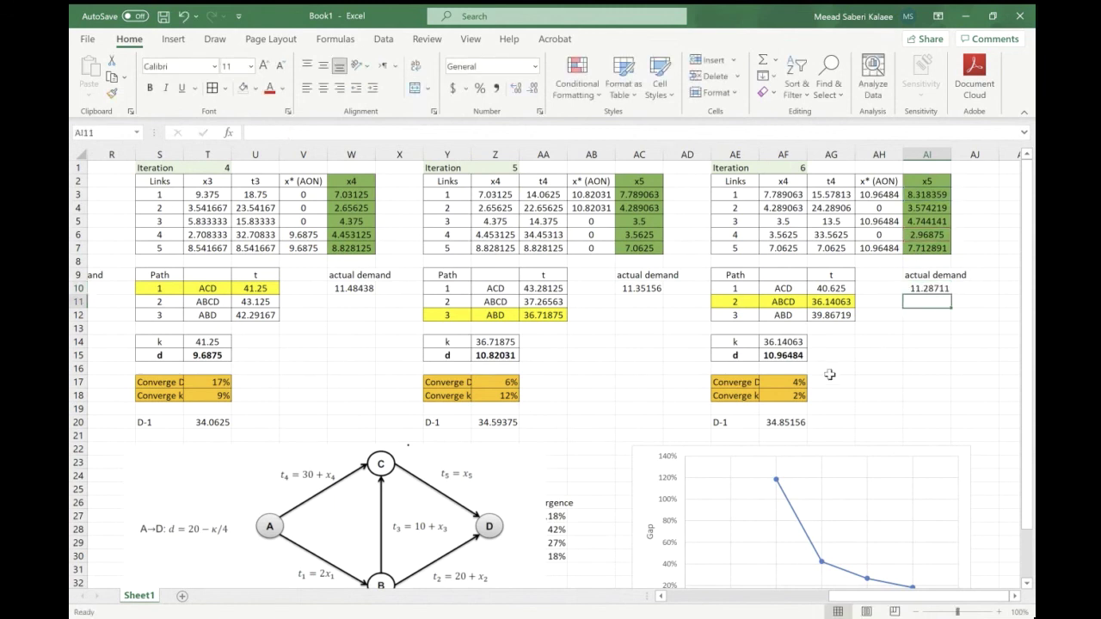
# - Move the chart down and right and the network diagram down and left to uncover the convergence sums and table
pyautogui.moveTo(658, 486); pyautogui.dragTo(748, 531)
pyautogui.click(540, 458)
pyautogui.moveTo(540, 459); pyautogui.dragTo(419, 510)
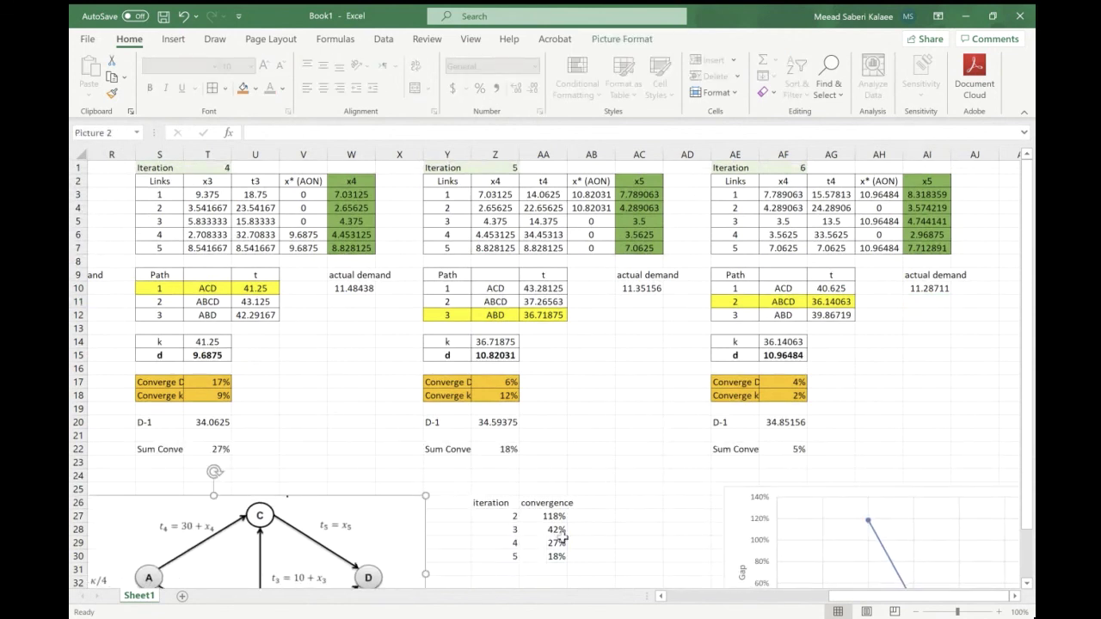
# - Add iteration 6 with a convergence of 5% to the convergence table in Z31:AA31
pyautogui.click(508, 569)
pyautogui.write('6')
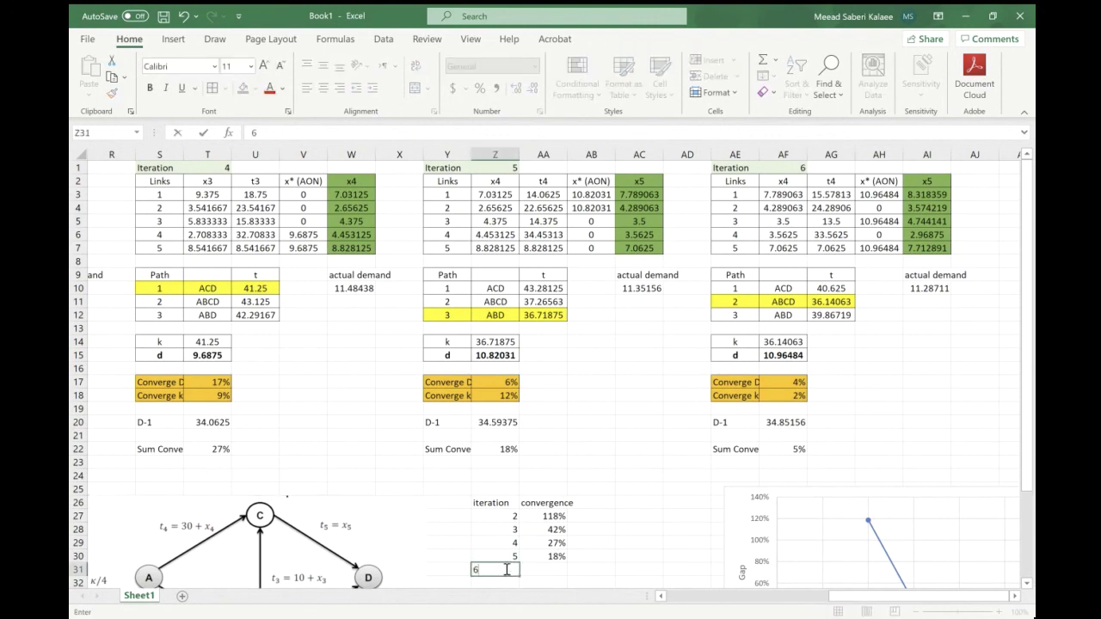
pyautogui.press('Tab')
pyautogui.write('5')
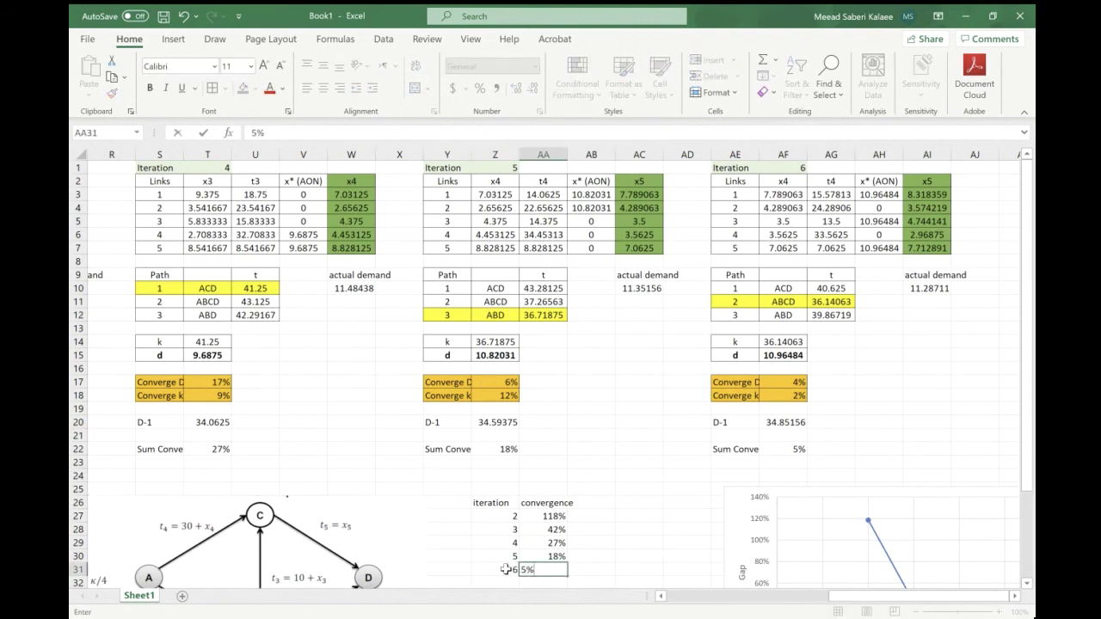
pyautogui.press('Return')
# - Extend the chart's series to Z27:Z31 and AA27:AA31 and move the chart left, closer to the convergence table
pyautogui.scroll(-5, 641, 406)
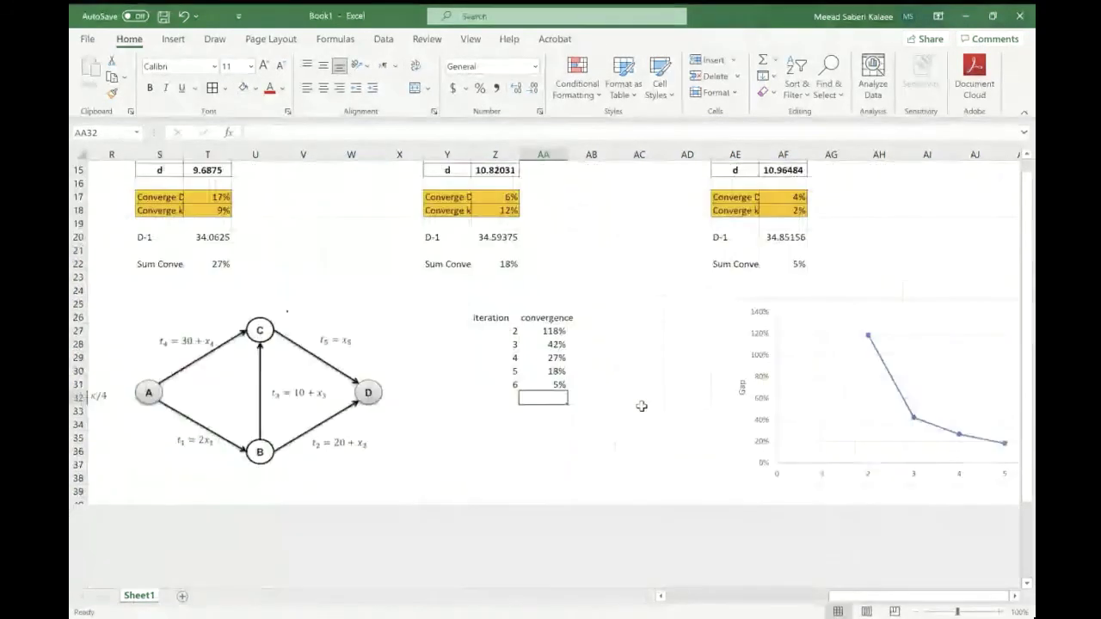
pyautogui.click(915, 416)
pyautogui.moveTo(471, 376); pyautogui.dragTo(469, 384)
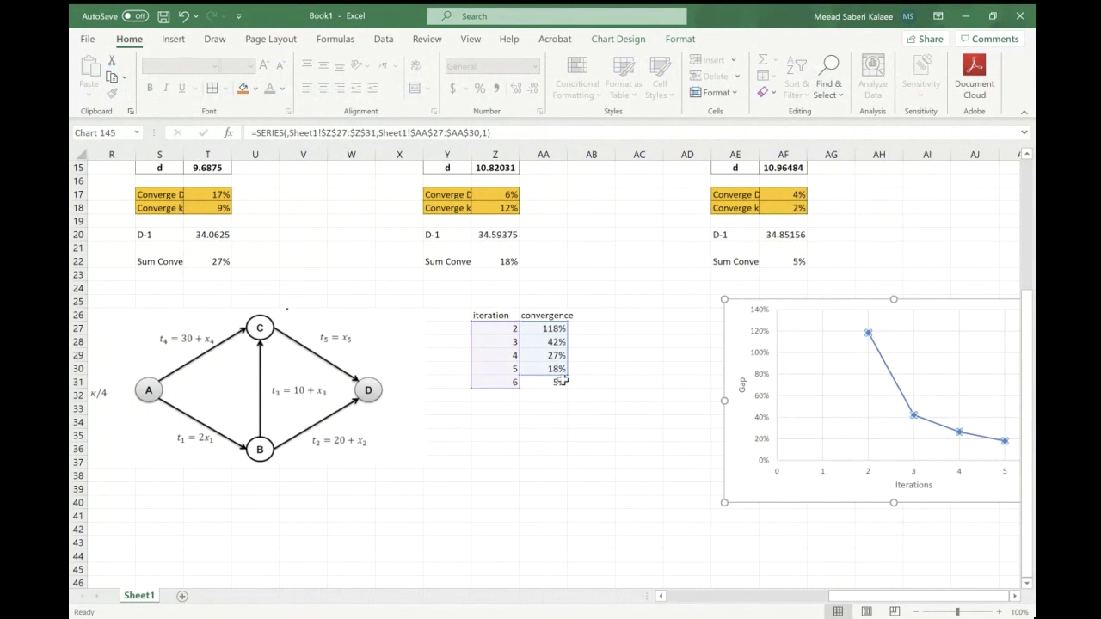
pyautogui.moveTo(567, 373); pyautogui.dragTo(563, 388)
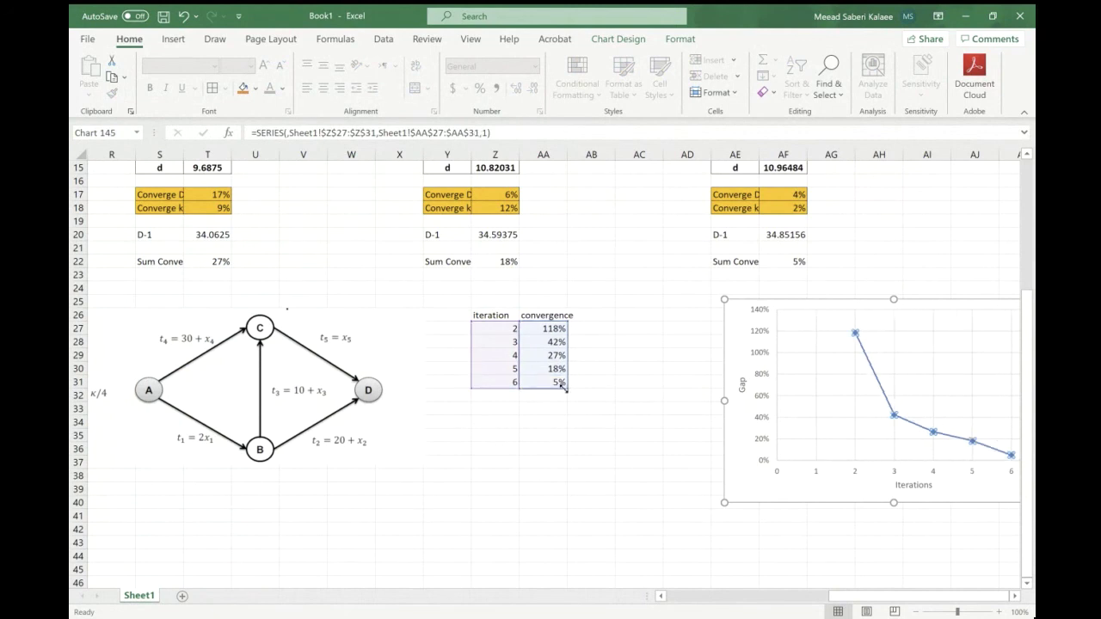
pyautogui.moveTo(732, 487); pyautogui.dragTo(622, 480)
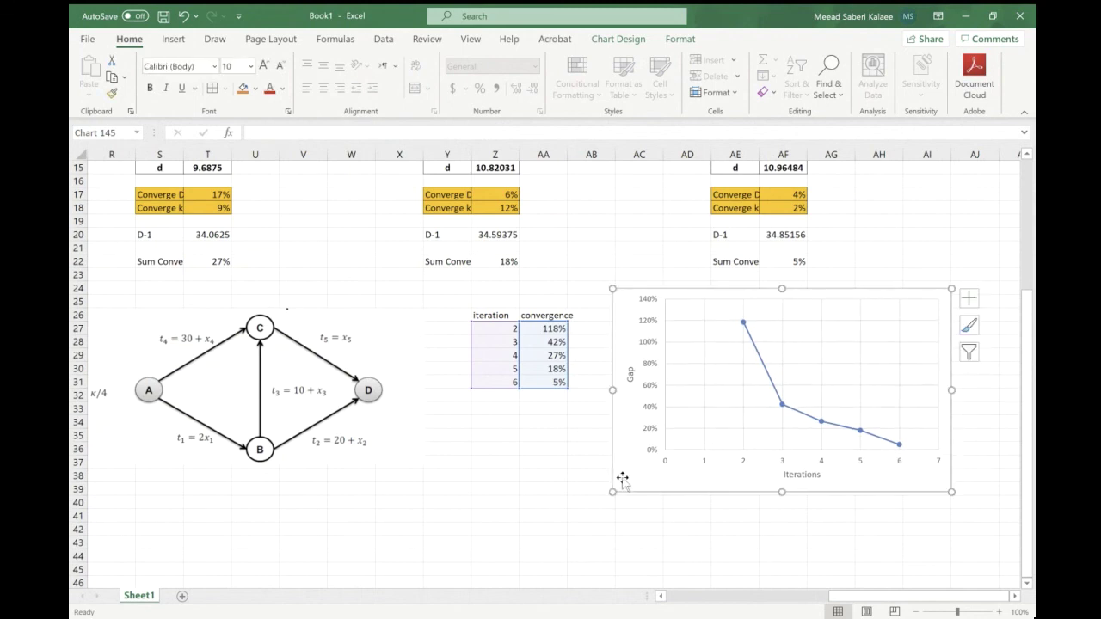